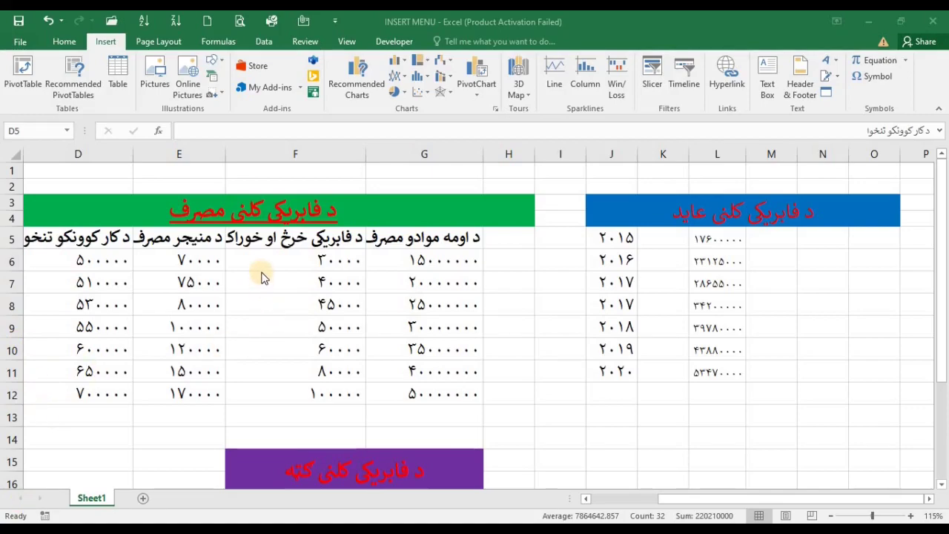
Select the entire expense table, headings and figures, D5:G12, with Ctrl+A
{"action": "key", "text": "ctrl+a"}
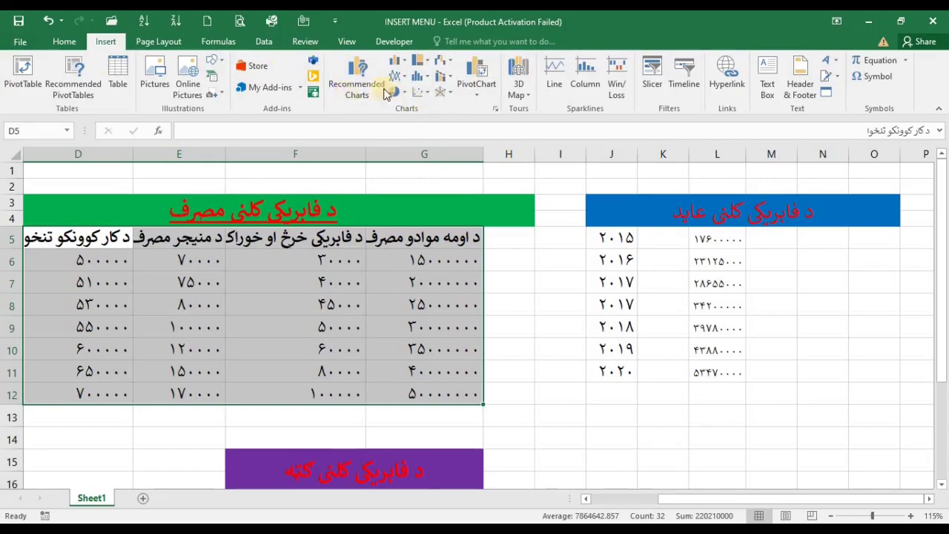
{"action": "left_click", "coordinate": [401, 328]}
{"action": "left_click", "coordinate": [437, 301]}
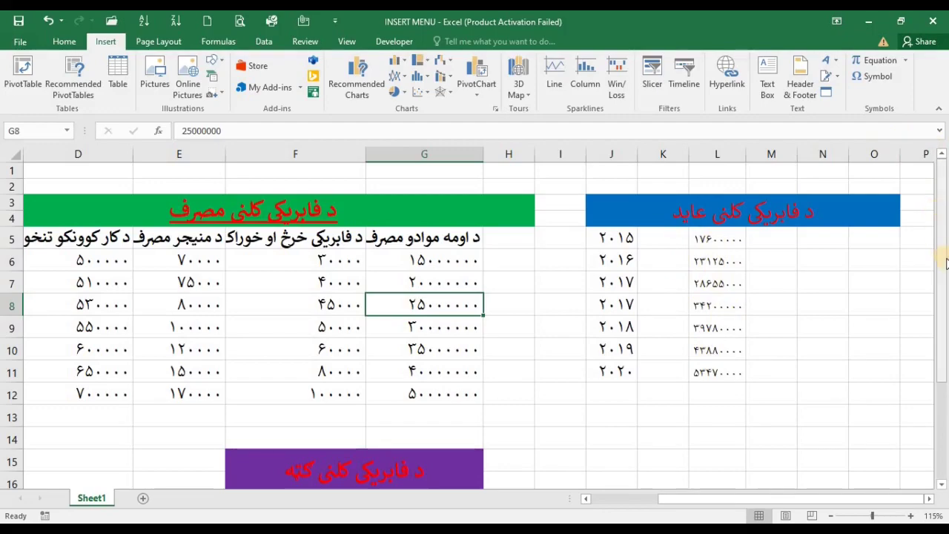
{"action": "left_click_drag", "start_coordinate": [945, 241], "coordinate": [943, 236]}
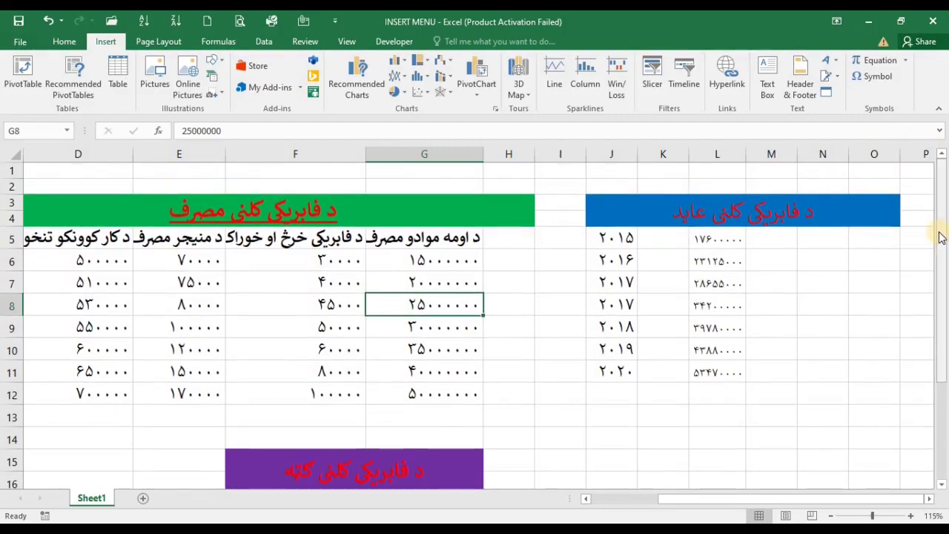
{"action": "left_click_drag", "start_coordinate": [944, 236], "coordinate": [945, 281]}
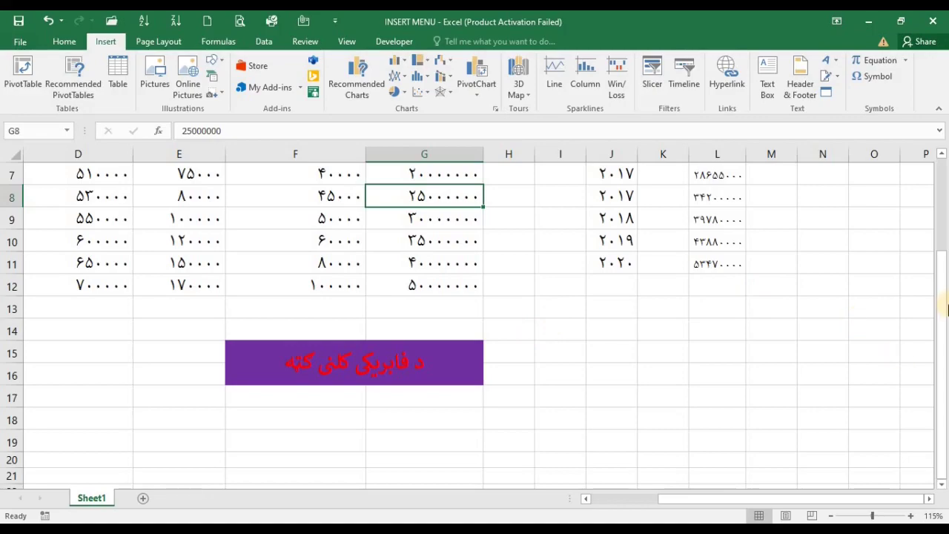
{"action": "left_click_drag", "start_coordinate": [946, 306], "coordinate": [935, 191]}
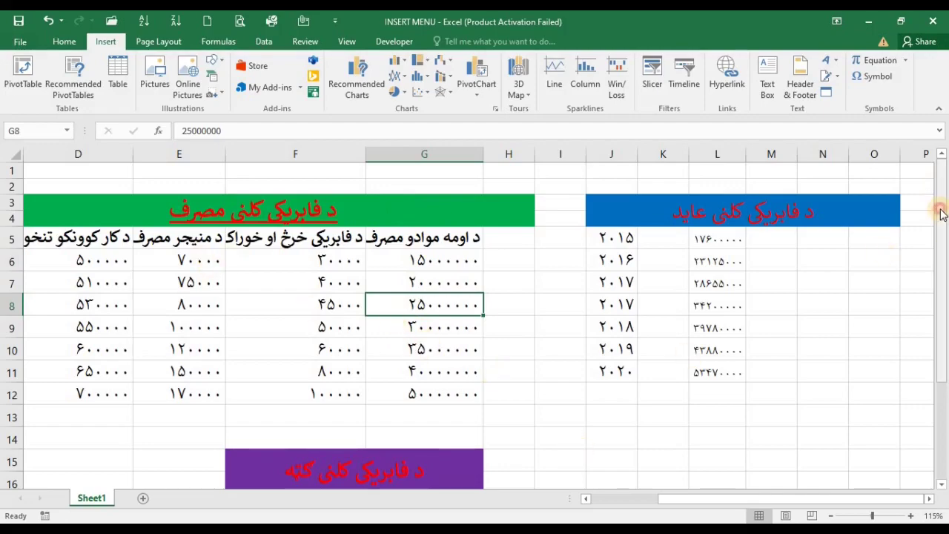
{"action": "left_click_drag", "start_coordinate": [941, 212], "coordinate": [948, 295]}
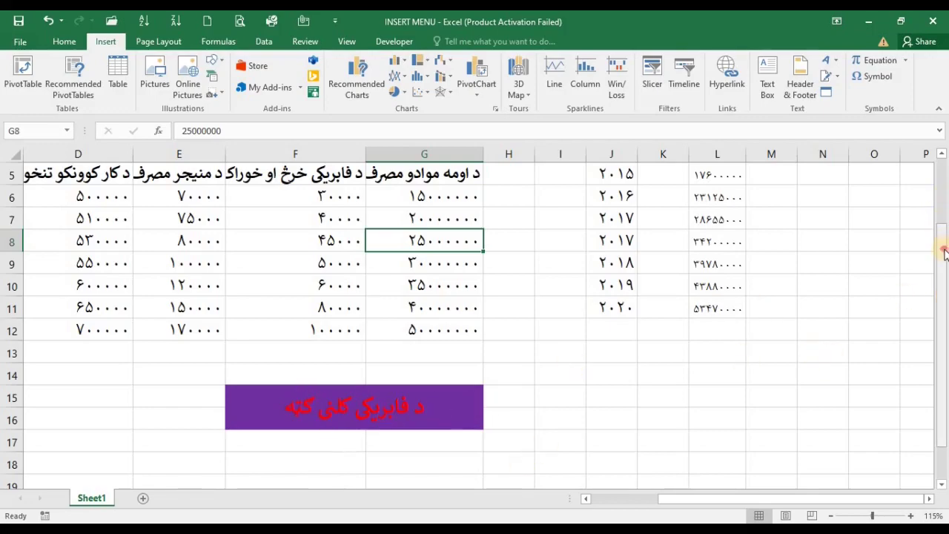
{"action": "left_click_drag", "start_coordinate": [946, 246], "coordinate": [942, 193]}
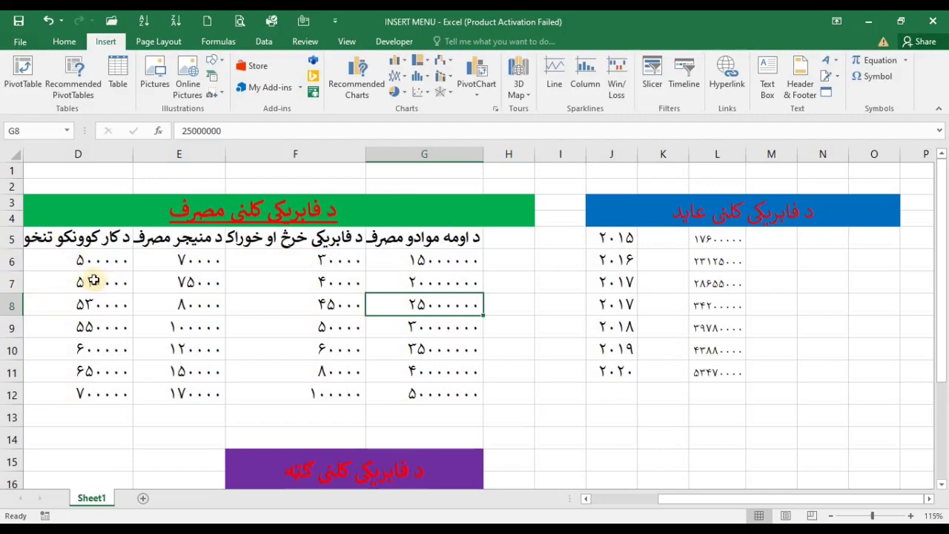
Select just the expense figures in D6:G12, excluding the header row
{"action": "mouse_move", "coordinate": [120, 261]}
{"action": "left_mouse_down"}
{"action": "mouse_move", "coordinate": [478, 385]}
{"action": "mouse_move", "coordinate": [478, 394]}
{"action": "left_mouse_up"}
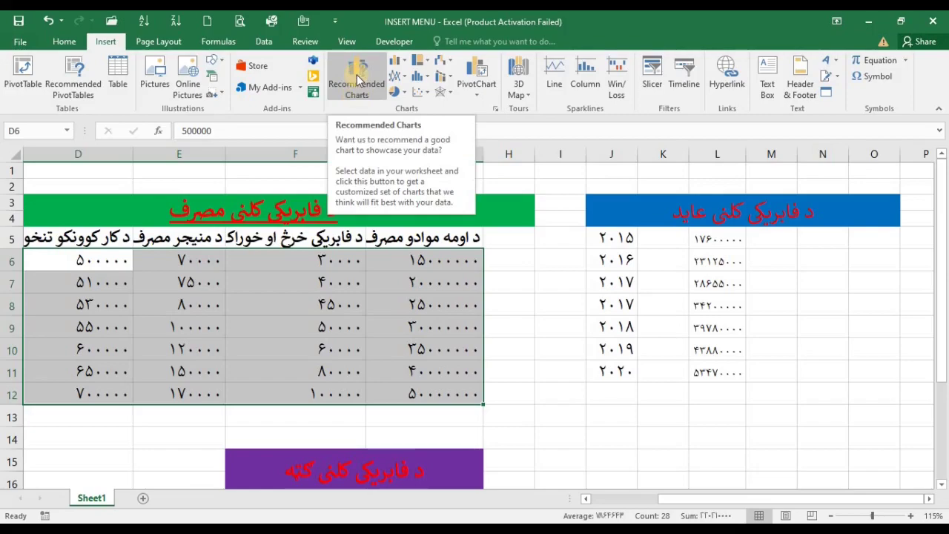
Open Recommended Charts for the expense figures and preview the Clustered Bar and Clustered Column suggestions
{"action": "left_click", "coordinate": [357, 74]}
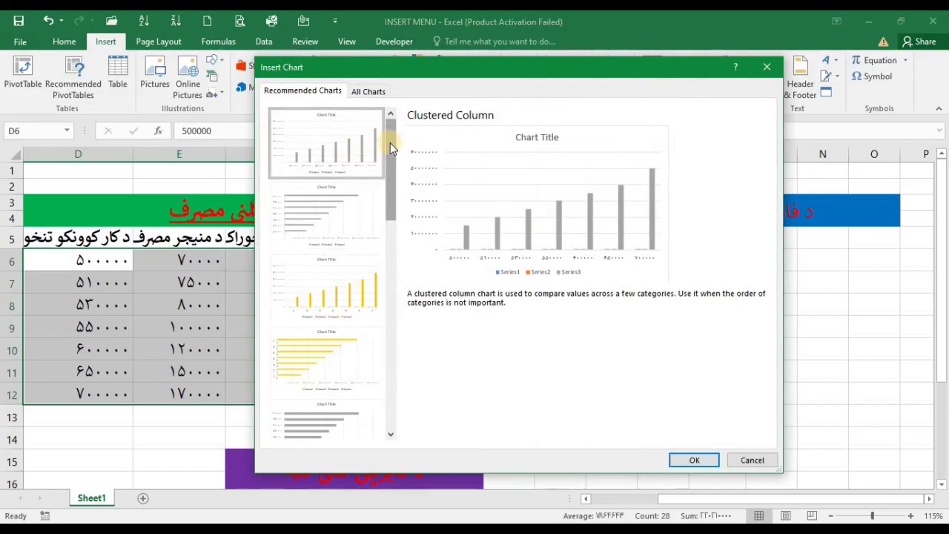
{"action": "left_click_drag", "start_coordinate": [390, 142], "coordinate": [387, 134]}
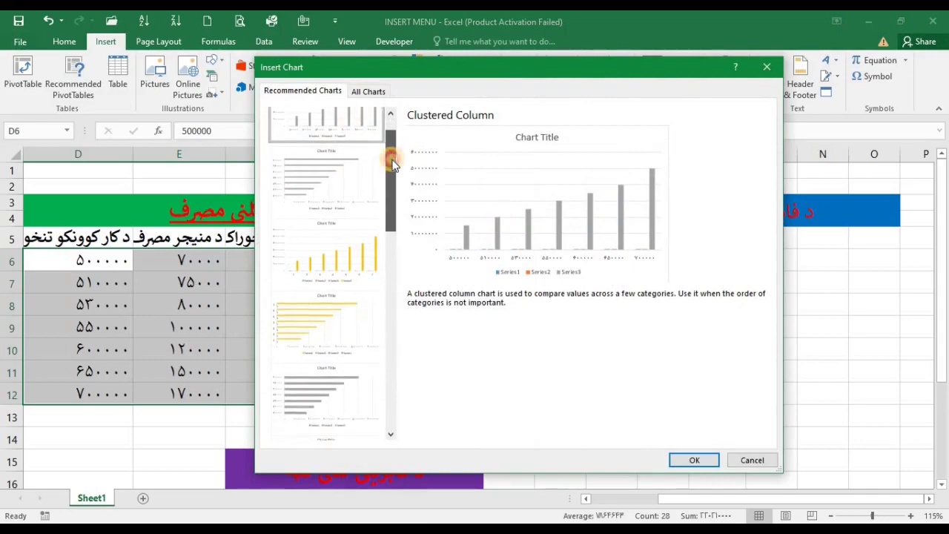
{"action": "left_click", "coordinate": [337, 205]}
{"action": "left_click", "coordinate": [339, 145]}
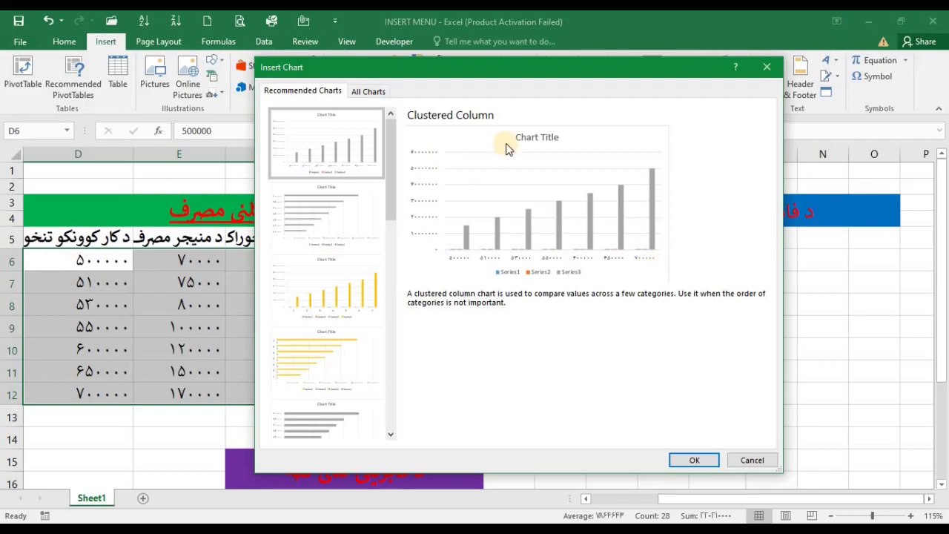
{"action": "mouse_move", "coordinate": [501, 70]}
{"action": "left_mouse_down"}
{"action": "mouse_move", "coordinate": [531, 75]}
{"action": "mouse_move", "coordinate": [708, 41]}
{"action": "mouse_move", "coordinate": [686, 37]}
{"action": "left_mouse_up"}
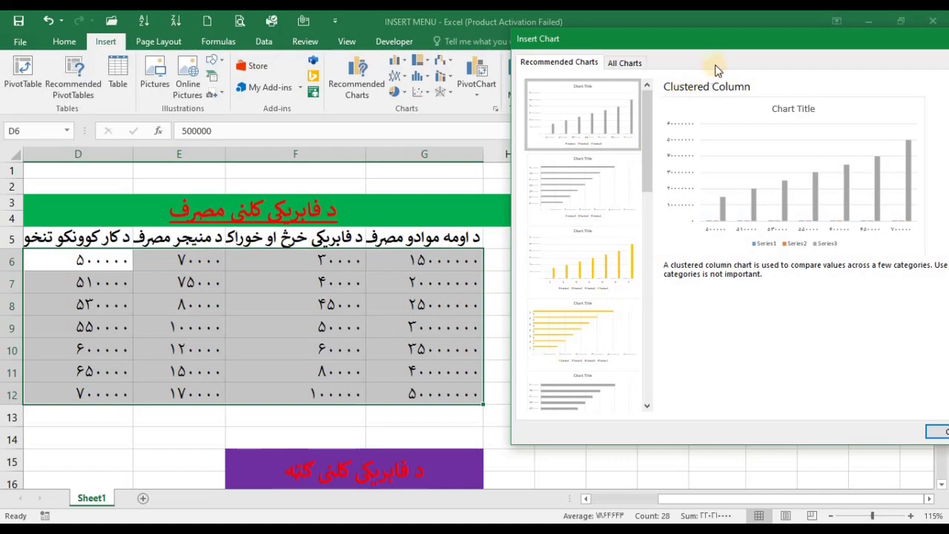
{"action": "mouse_move", "coordinate": [777, 37]}
{"action": "left_mouse_down"}
{"action": "mouse_move", "coordinate": [793, 42]}
{"action": "mouse_move", "coordinate": [548, 40]}
{"action": "left_mouse_up"}
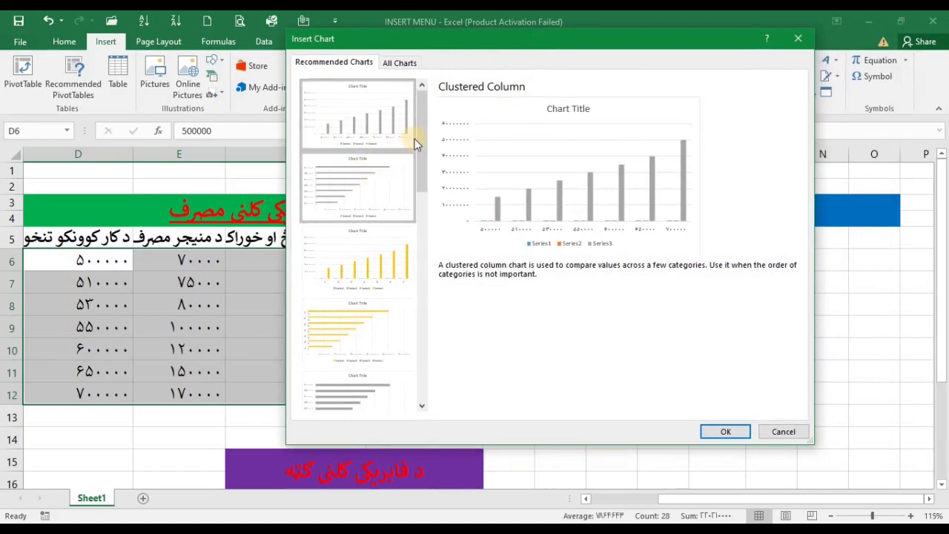
{"action": "left_click_drag", "start_coordinate": [418, 140], "coordinate": [420, 153]}
Preview the clustered bar, yellow clustered column, yellow clustered bar and stacked bar suggestions
{"action": "left_click", "coordinate": [371, 145]}
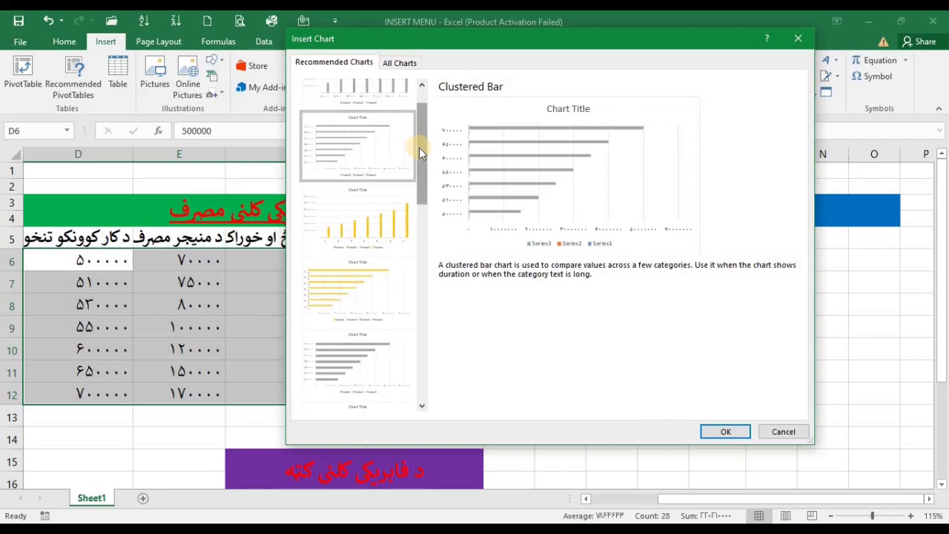
{"action": "left_click_drag", "start_coordinate": [425, 152], "coordinate": [418, 104]}
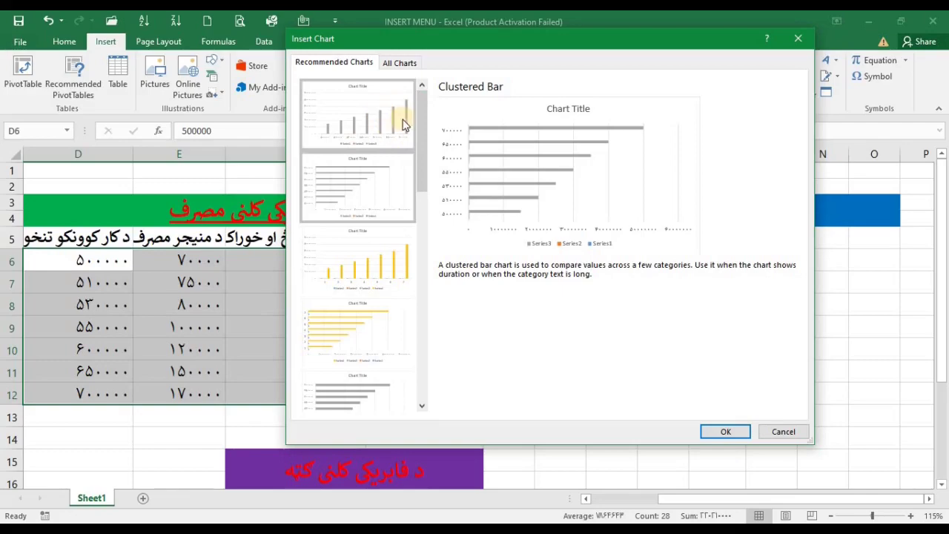
{"action": "left_click_drag", "start_coordinate": [423, 122], "coordinate": [419, 144]}
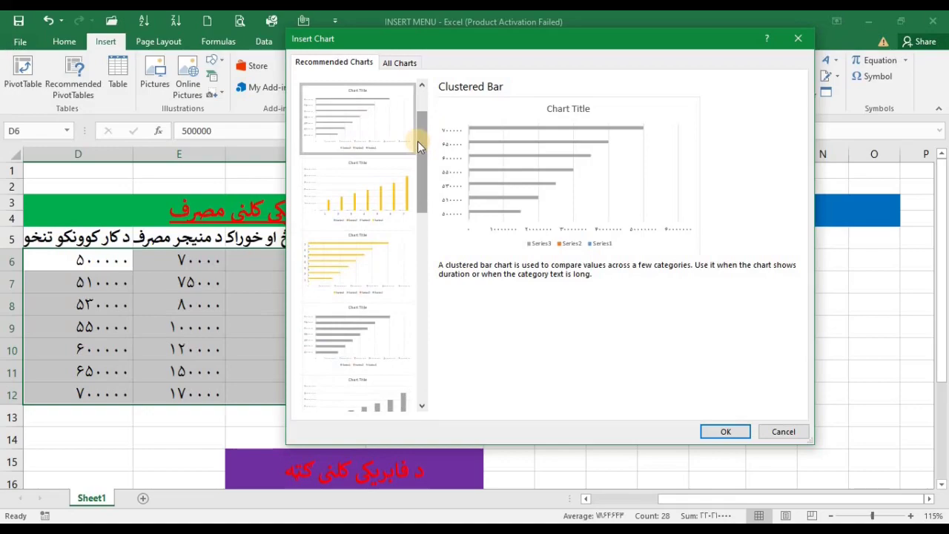
{"action": "left_click_drag", "start_coordinate": [418, 141], "coordinate": [419, 154]}
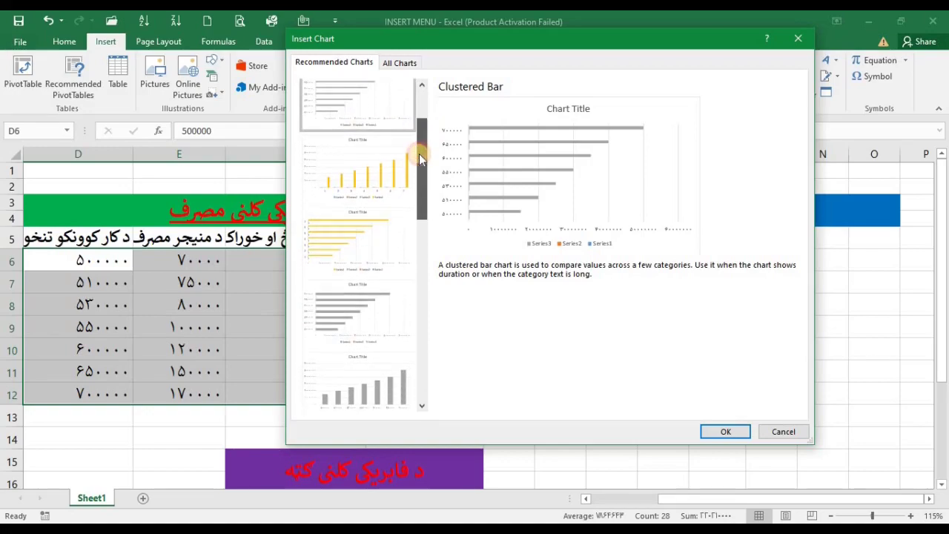
{"action": "left_click", "coordinate": [373, 151]}
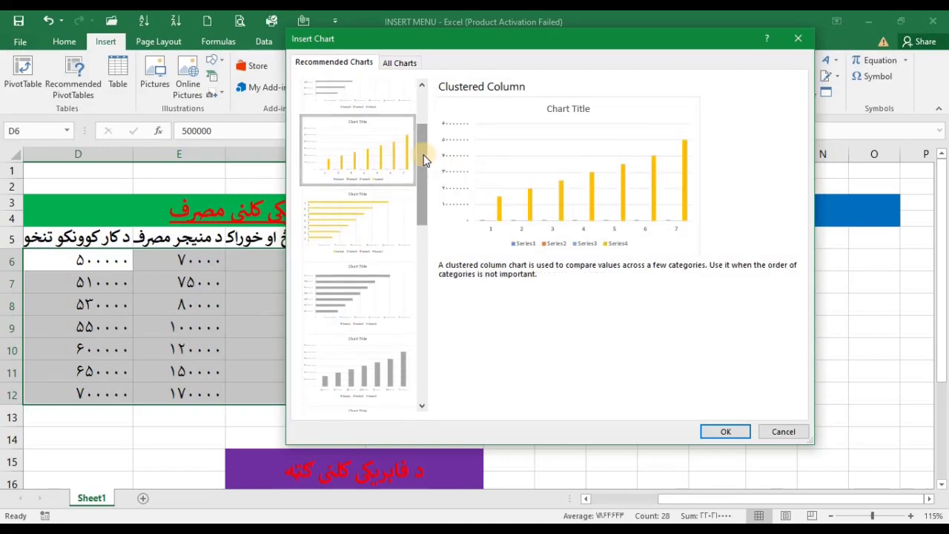
{"action": "left_click_drag", "start_coordinate": [425, 160], "coordinate": [424, 174]}
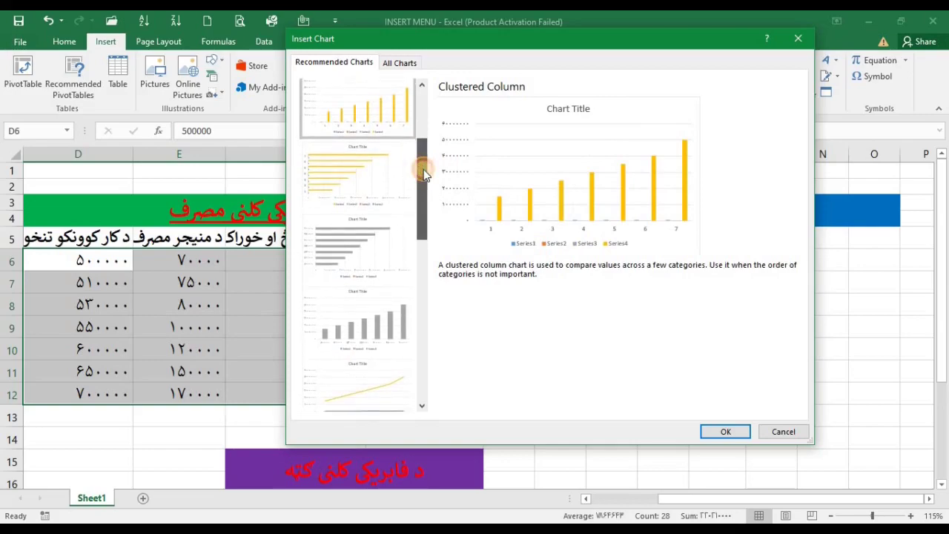
{"action": "left_click", "coordinate": [380, 170]}
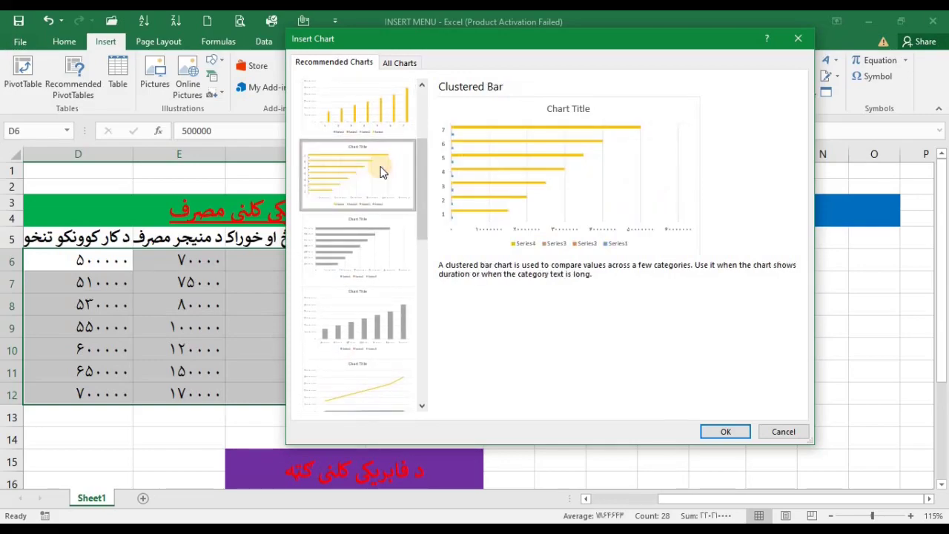
{"action": "left_click_drag", "start_coordinate": [425, 189], "coordinate": [423, 201]}
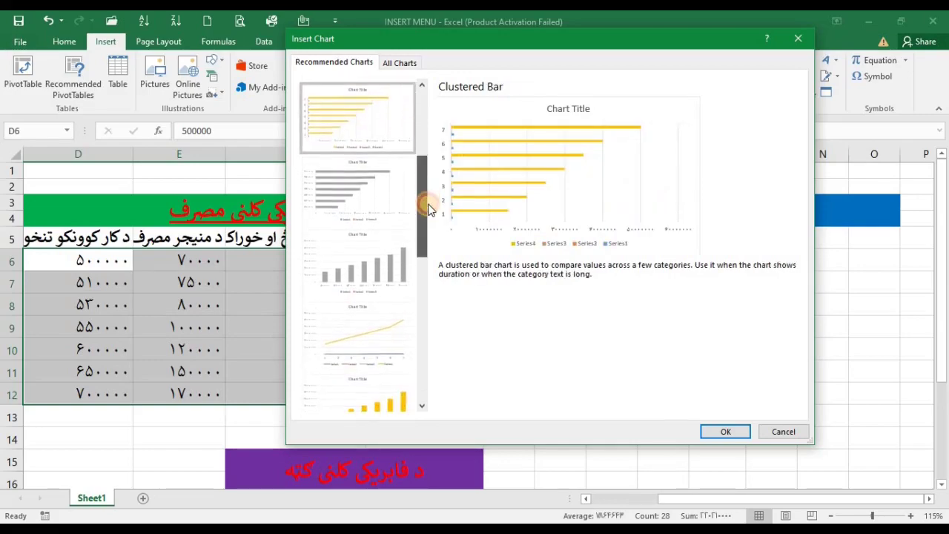
{"action": "left_click", "coordinate": [350, 180]}
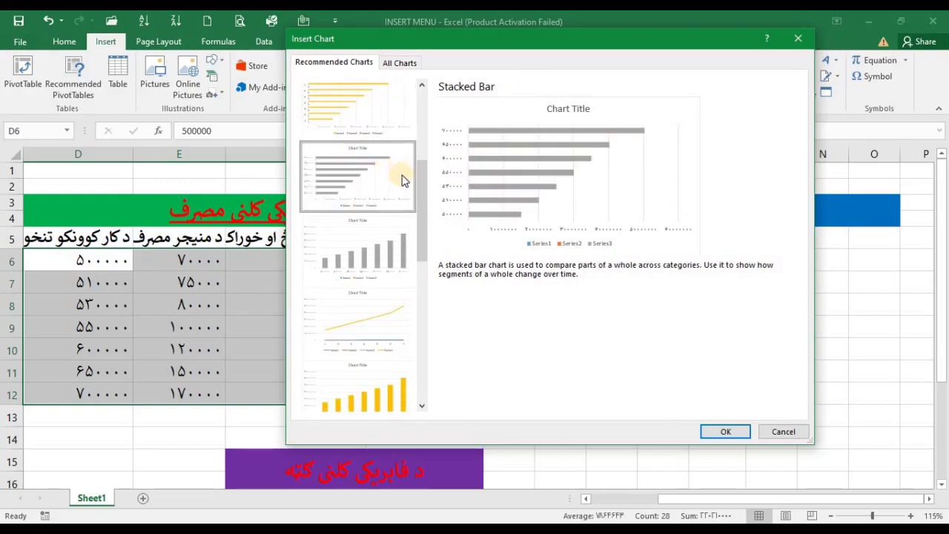
Revisit the grey and yellow column and bar suggestions, finishing on the Line chart preview
{"action": "left_click_drag", "start_coordinate": [425, 201], "coordinate": [418, 125]}
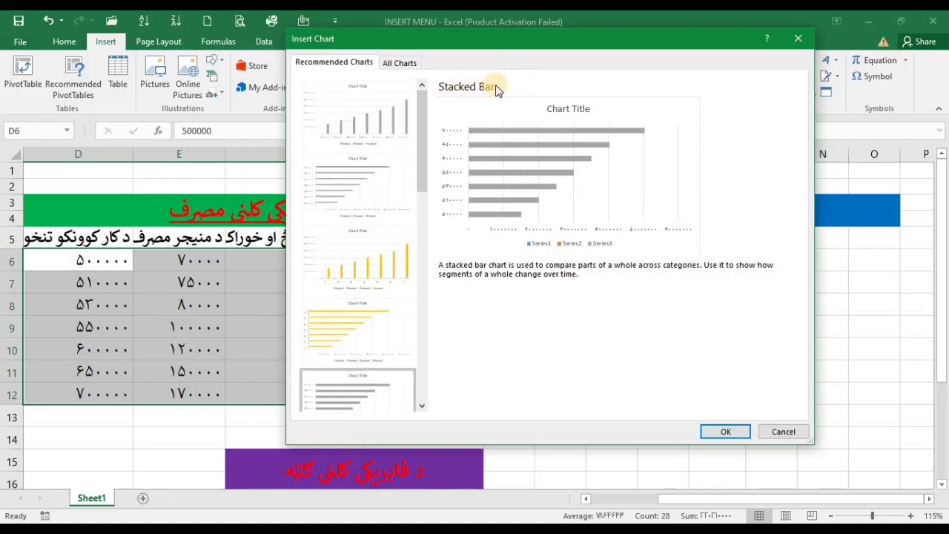
{"action": "left_click", "coordinate": [385, 123]}
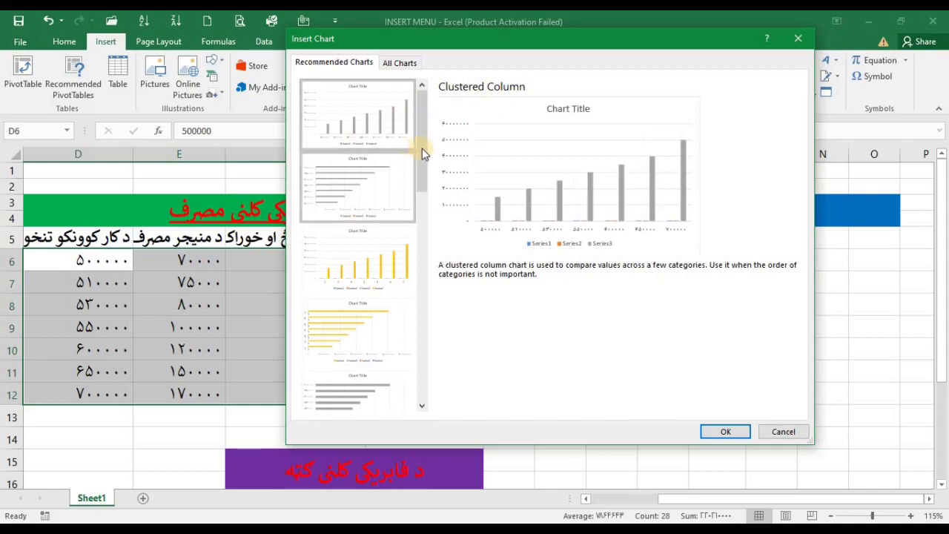
{"action": "left_click_drag", "start_coordinate": [422, 148], "coordinate": [424, 169]}
{"action": "left_click", "coordinate": [364, 178]}
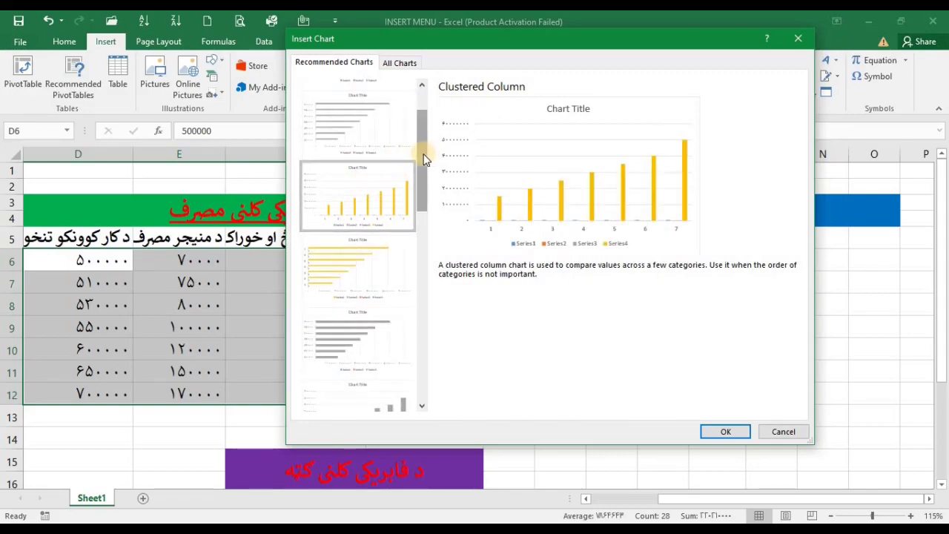
{"action": "left_click_drag", "start_coordinate": [424, 159], "coordinate": [424, 208]}
{"action": "left_click", "coordinate": [363, 184]}
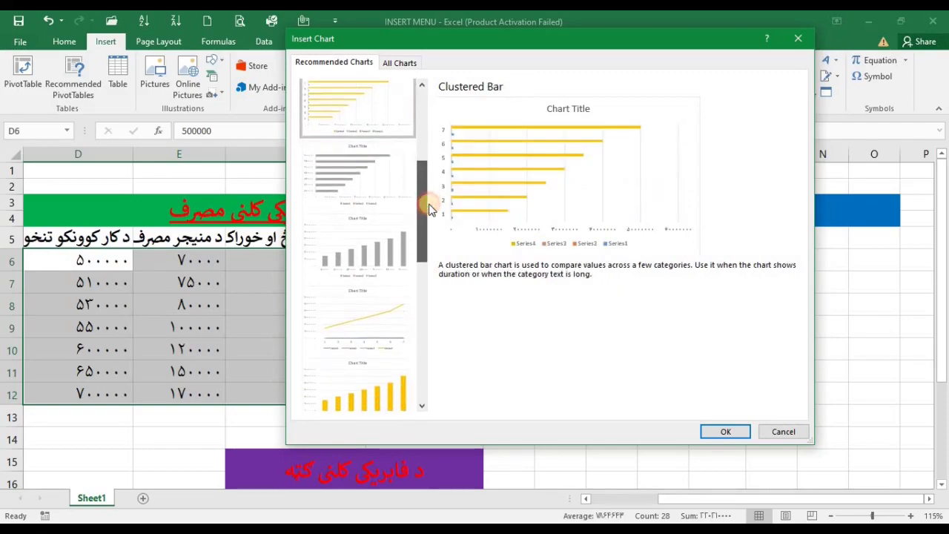
{"action": "left_click", "coordinate": [371, 312]}
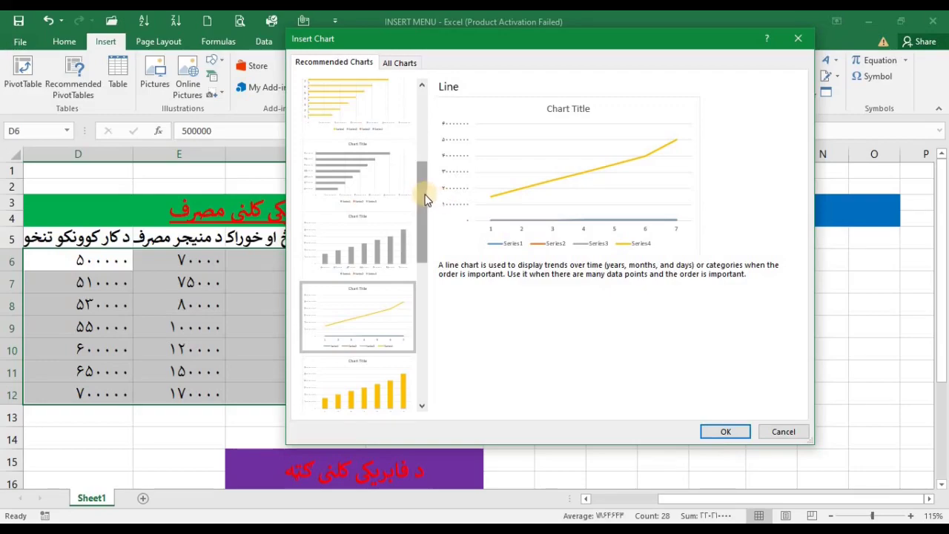
{"action": "scroll", "coordinate": [424, 202], "scroll_direction": "down", "scroll_amount": 2}
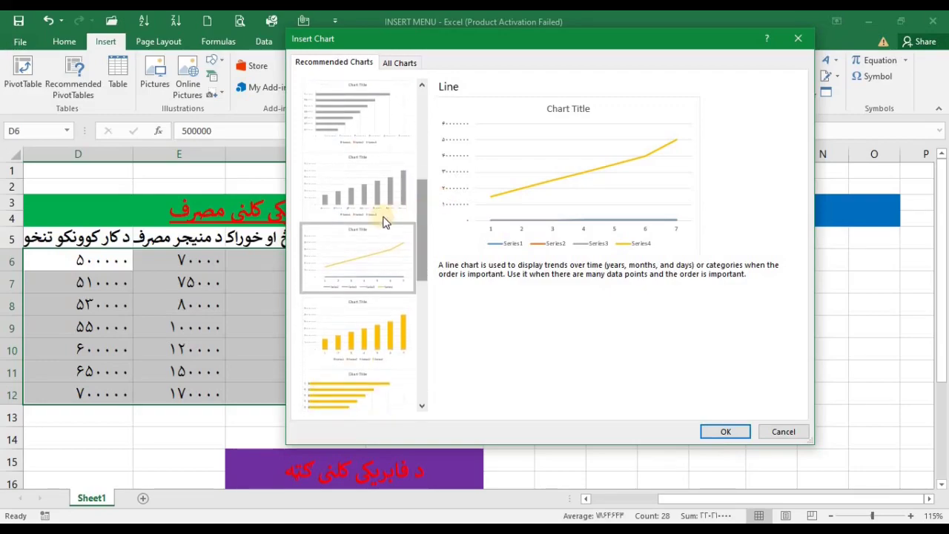
{"action": "left_click", "coordinate": [374, 314]}
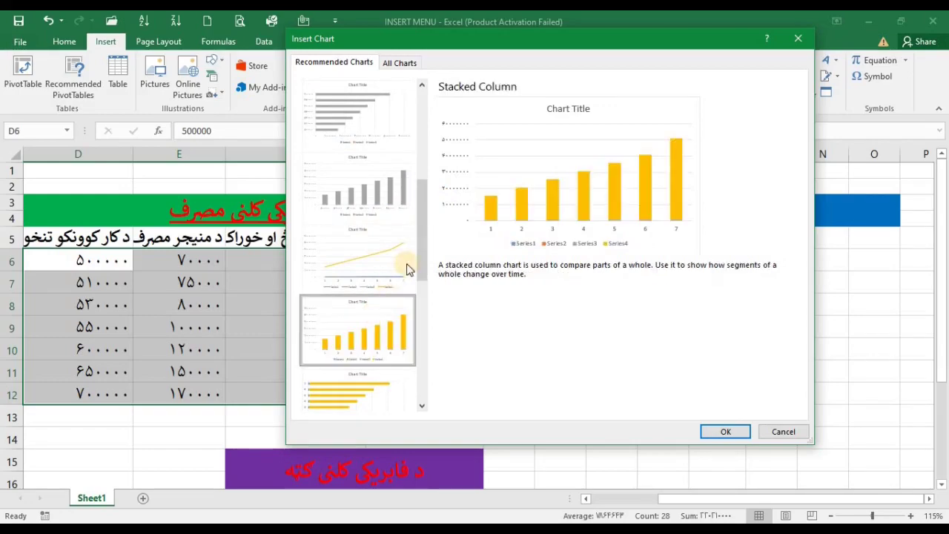
{"action": "left_click_drag", "start_coordinate": [423, 249], "coordinate": [421, 280]}
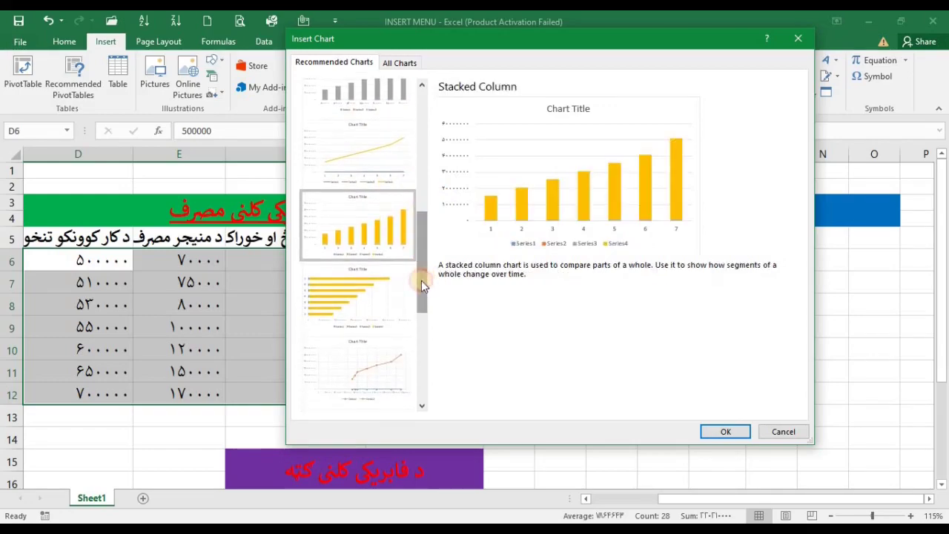
{"action": "left_click", "coordinate": [366, 279]}
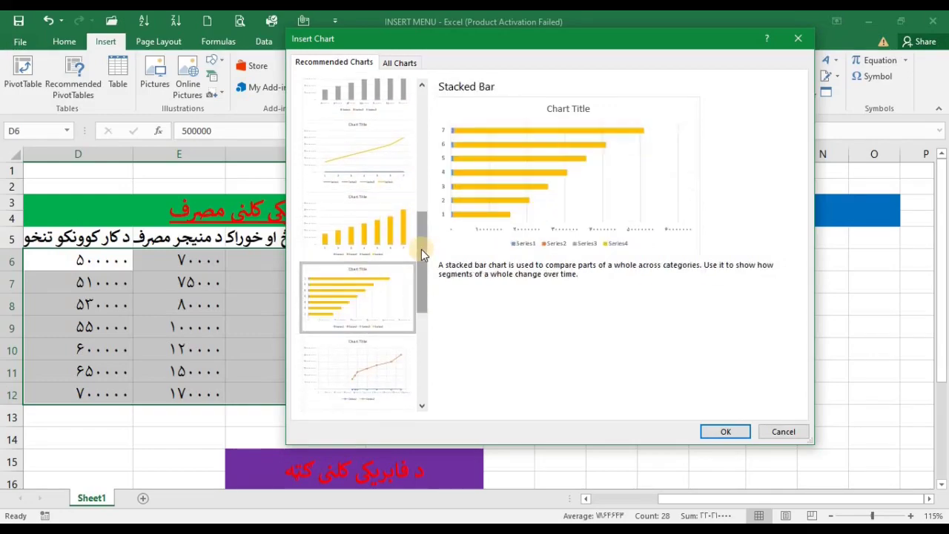
{"action": "left_click_drag", "start_coordinate": [423, 254], "coordinate": [422, 281]}
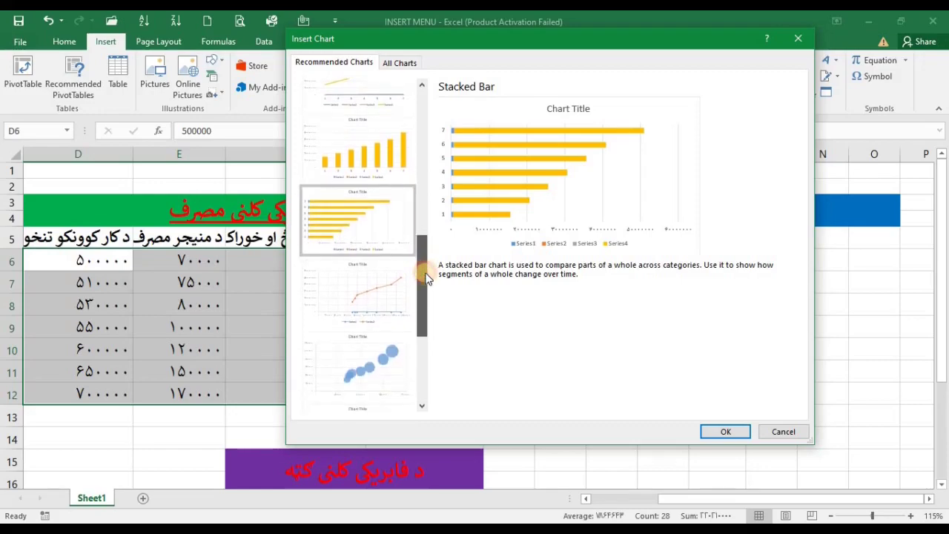
{"action": "left_click", "coordinate": [340, 284]}
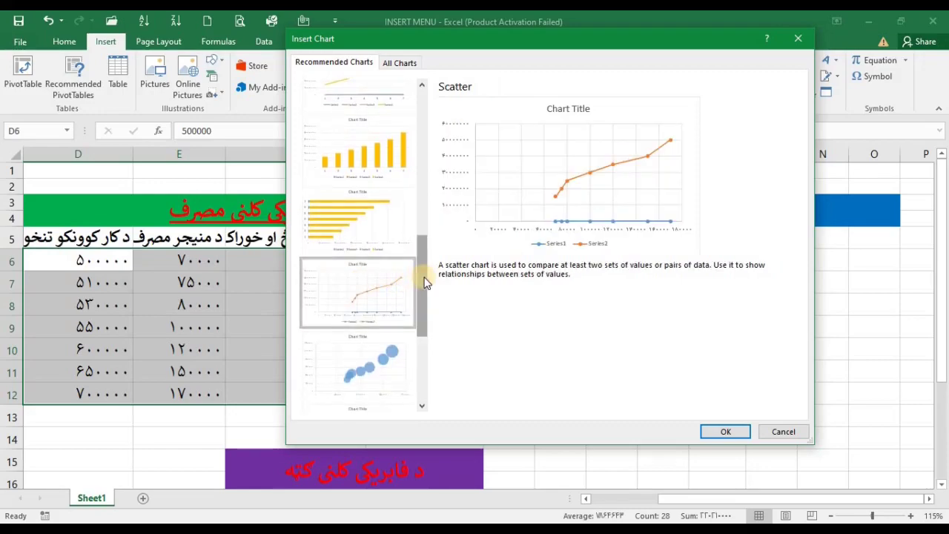
{"action": "scroll", "coordinate": [427, 284], "scroll_direction": "down", "scroll_amount": 1}
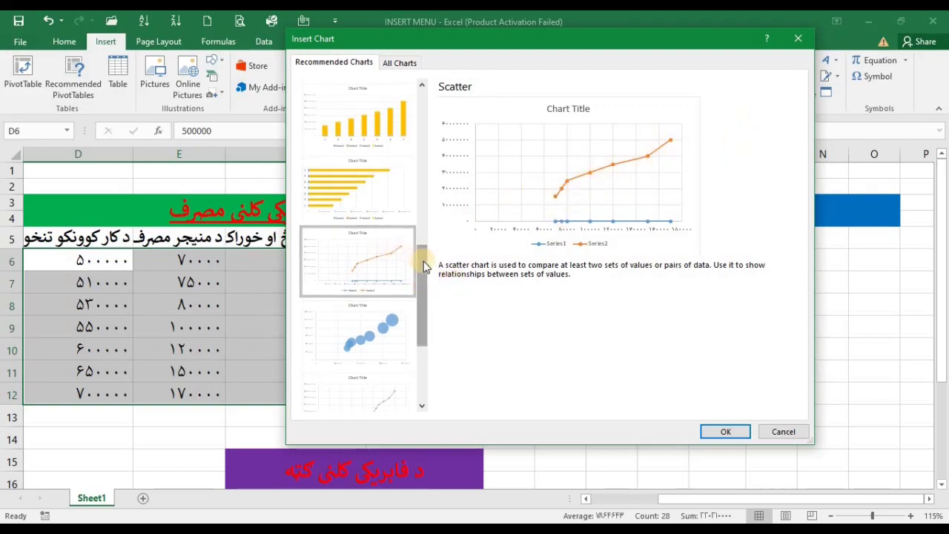
{"action": "left_click", "coordinate": [363, 353]}
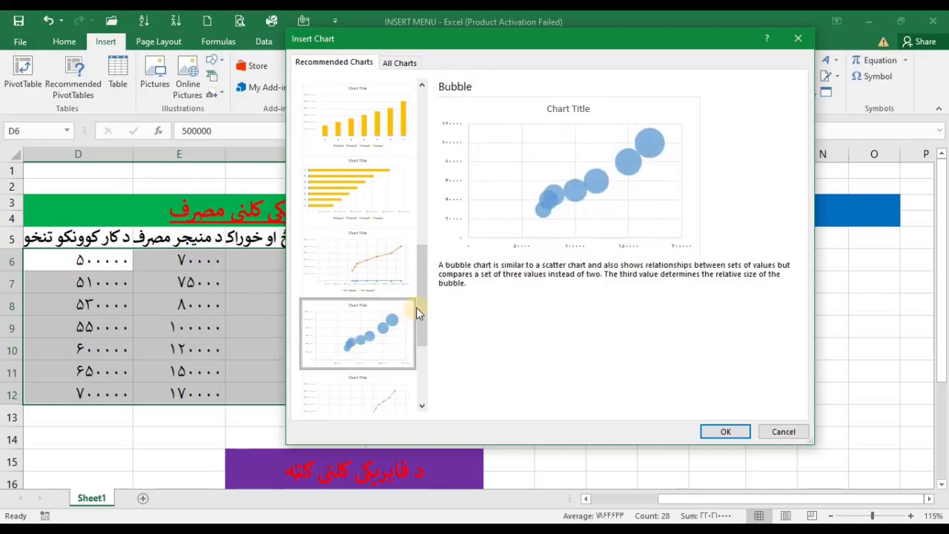
{"action": "left_click_drag", "start_coordinate": [422, 291], "coordinate": [423, 306]}
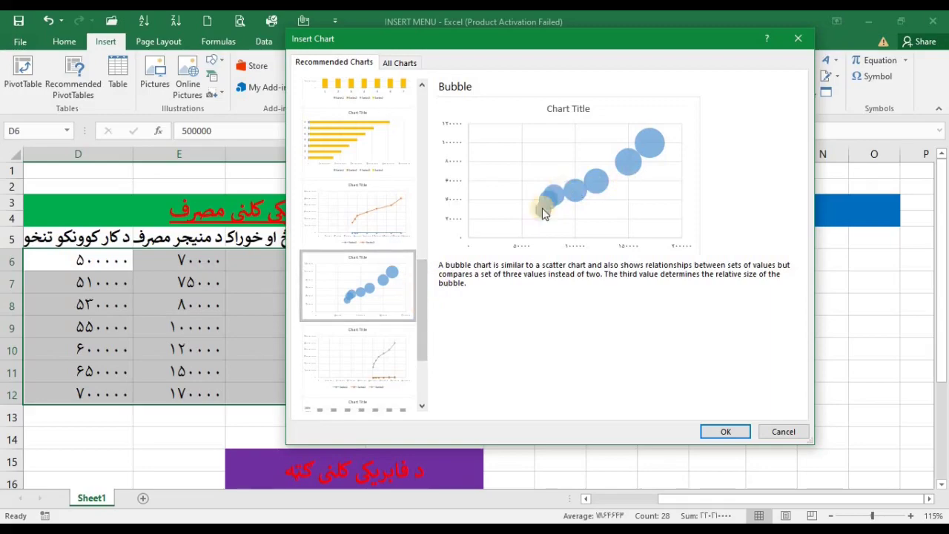
{"action": "left_click_drag", "start_coordinate": [422, 296], "coordinate": [429, 376]}
{"action": "left_click", "coordinate": [382, 325]}
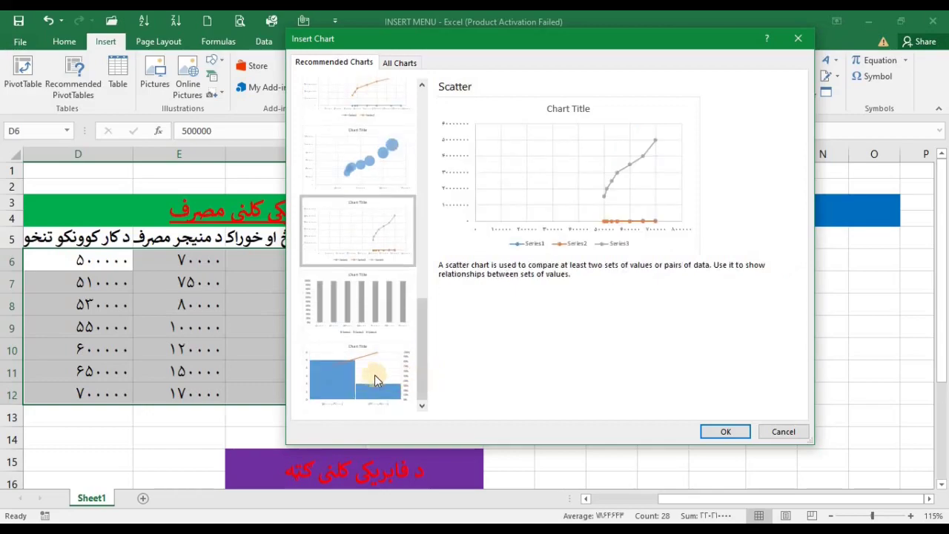
{"action": "left_click", "coordinate": [370, 374]}
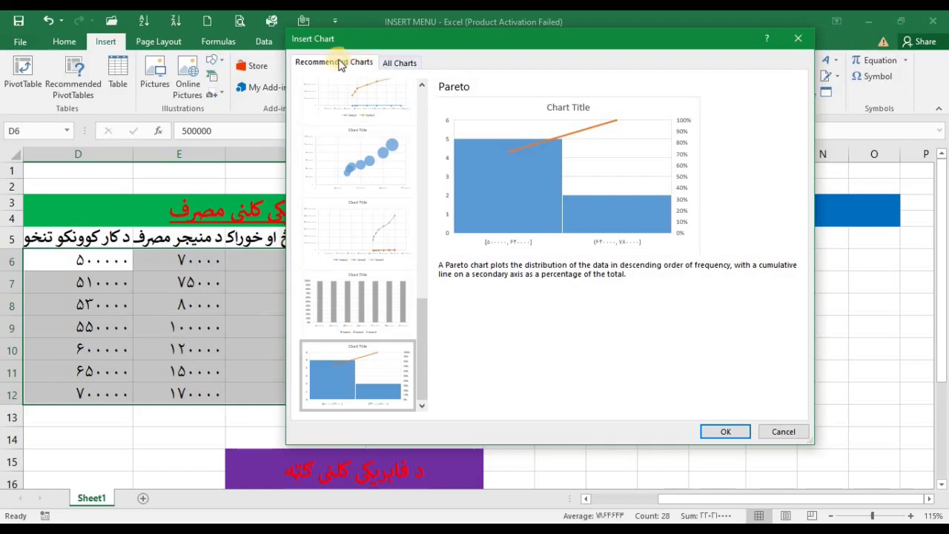
In All Charts, preview the Column types, including 3-D clustered and stacked column
{"action": "left_click", "coordinate": [406, 70]}
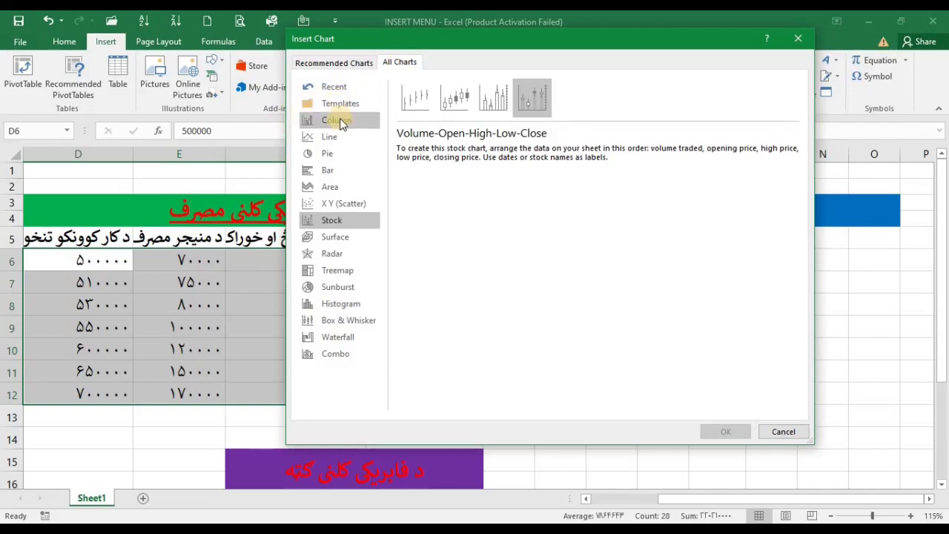
{"action": "left_click", "coordinate": [343, 123]}
{"action": "mouse_move", "coordinate": [474, 192]}
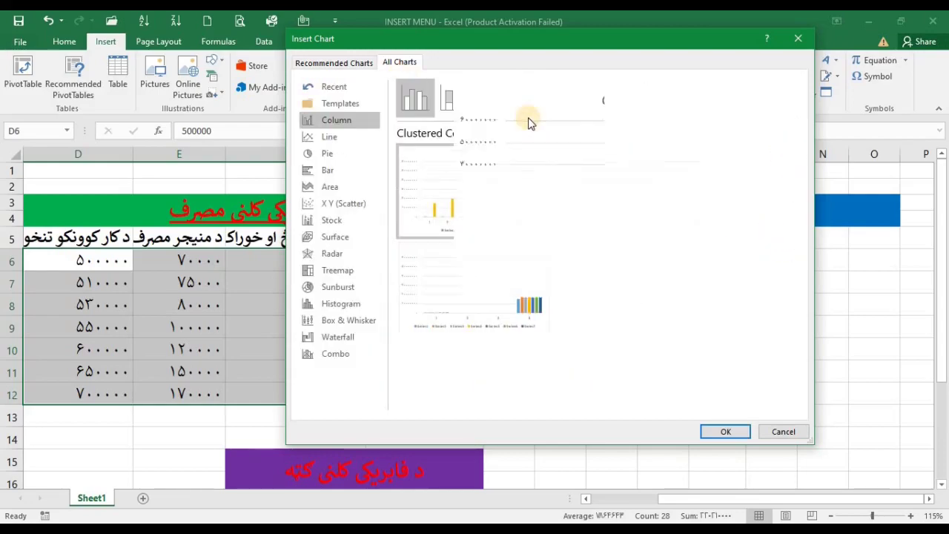
{"action": "left_click", "coordinate": [533, 101]}
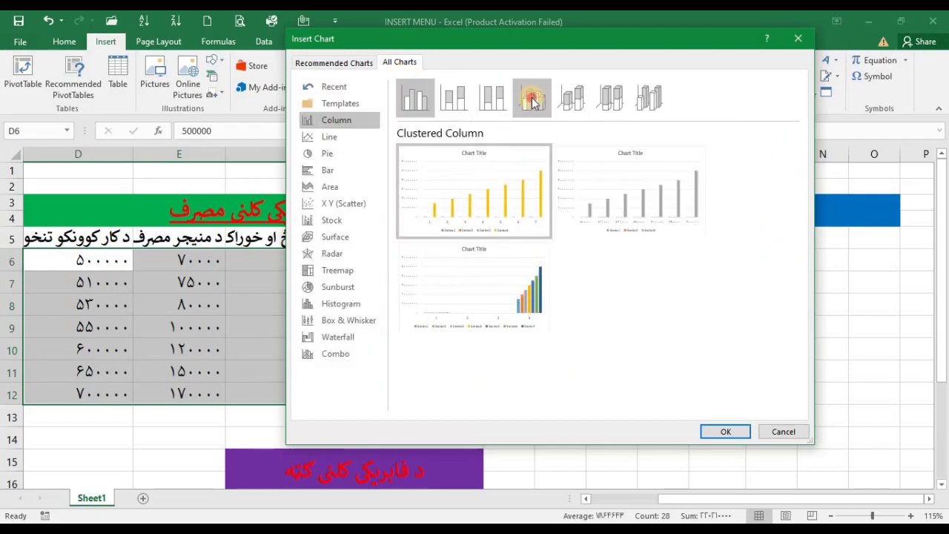
{"action": "left_click", "coordinate": [456, 98]}
Preview the Line, Bar, Pie and Waterfall types, then cancel without inserting a chart
{"action": "left_click", "coordinate": [333, 140]}
{"action": "mouse_move", "coordinate": [631, 191]}
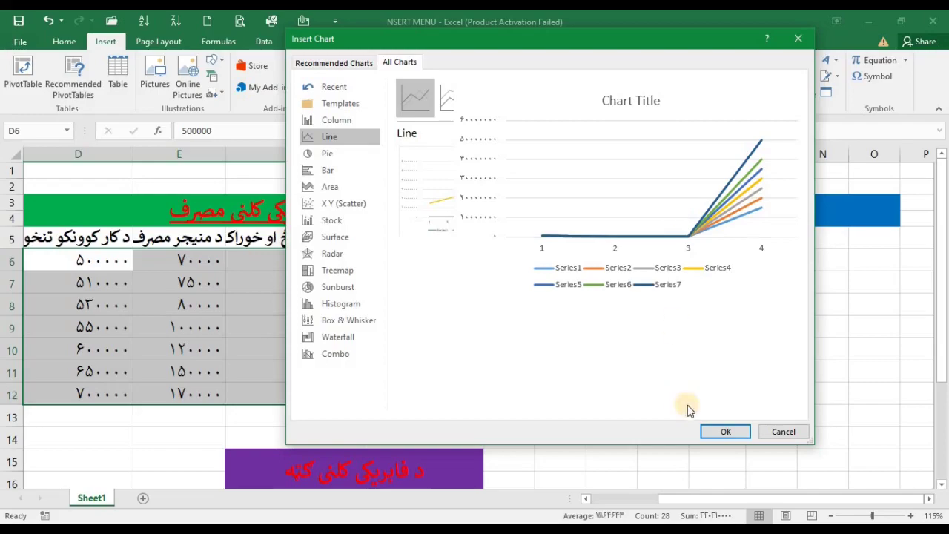
{"action": "left_click", "coordinate": [333, 169]}
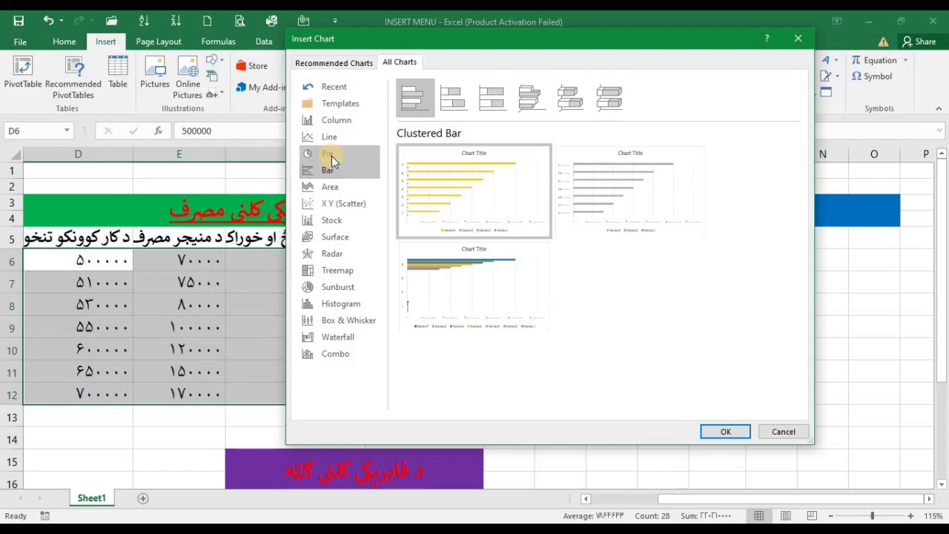
{"action": "left_click", "coordinate": [330, 155]}
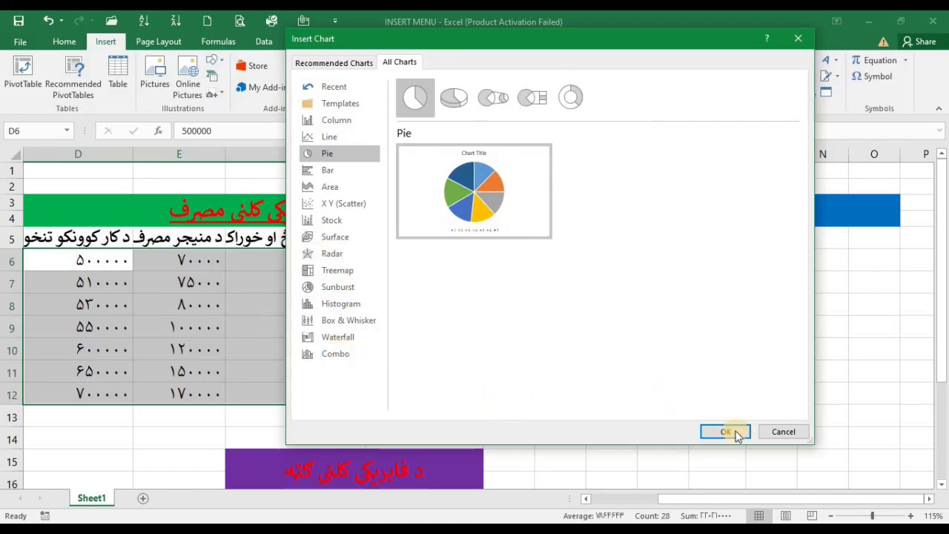
{"action": "left_click", "coordinate": [332, 339]}
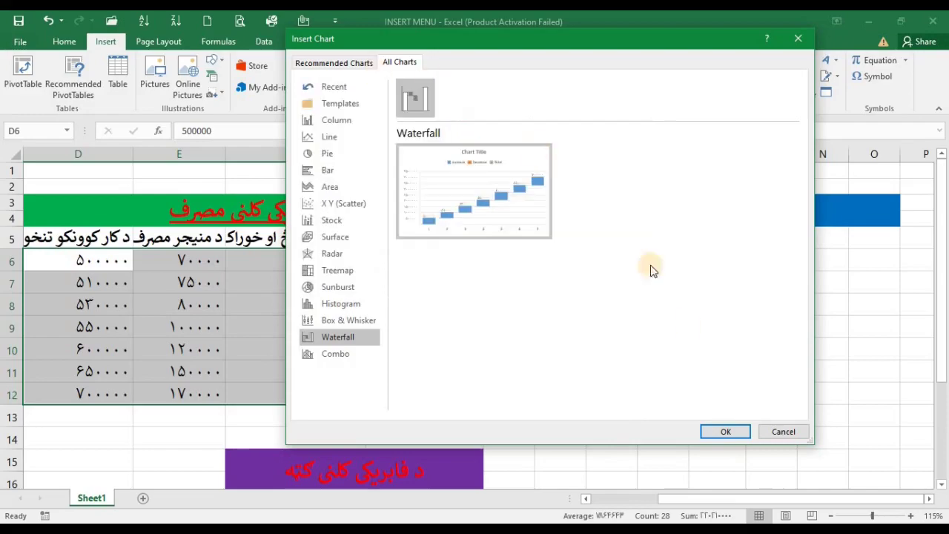
{"action": "left_click", "coordinate": [782, 436]}
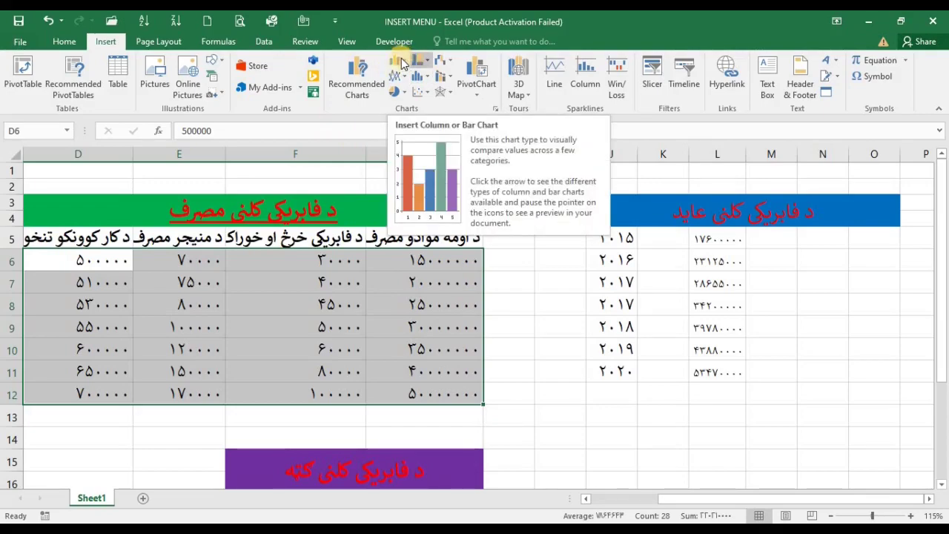
{"action": "left_click", "coordinate": [397, 64]}
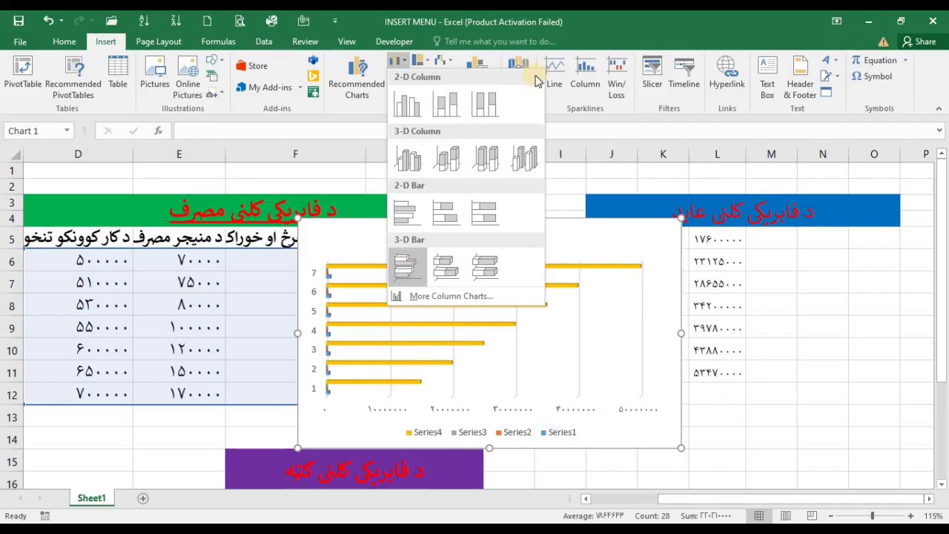
{"action": "key", "text": "Escape"}
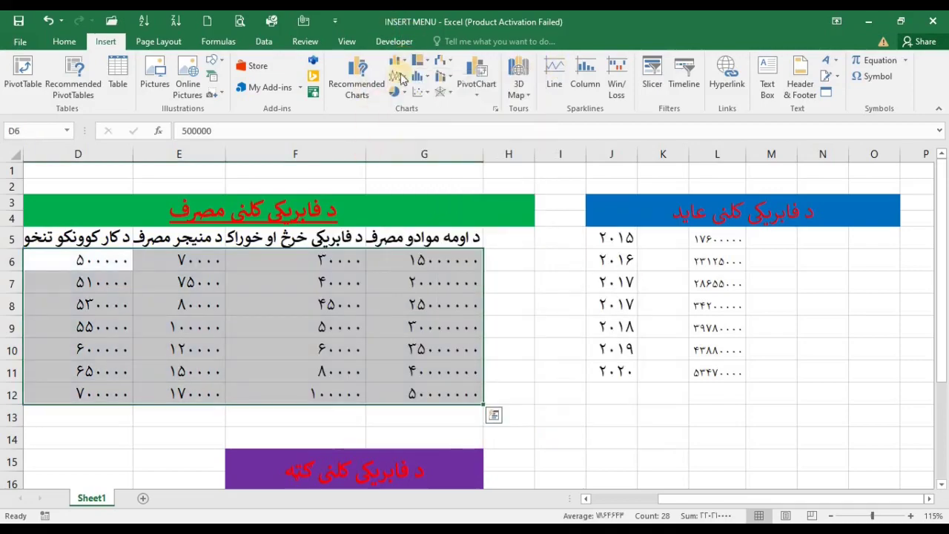
{"action": "left_click", "coordinate": [398, 78]}
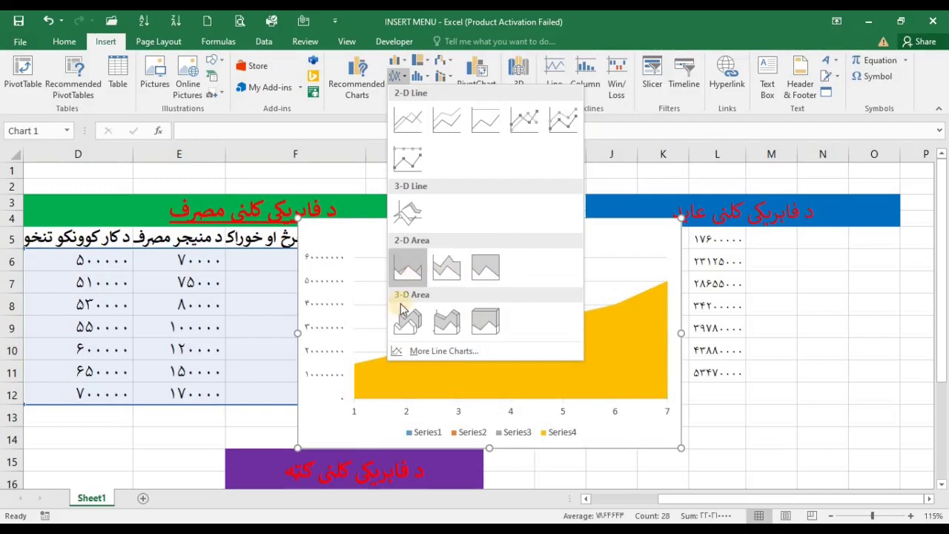
{"action": "left_click", "coordinate": [346, 164]}
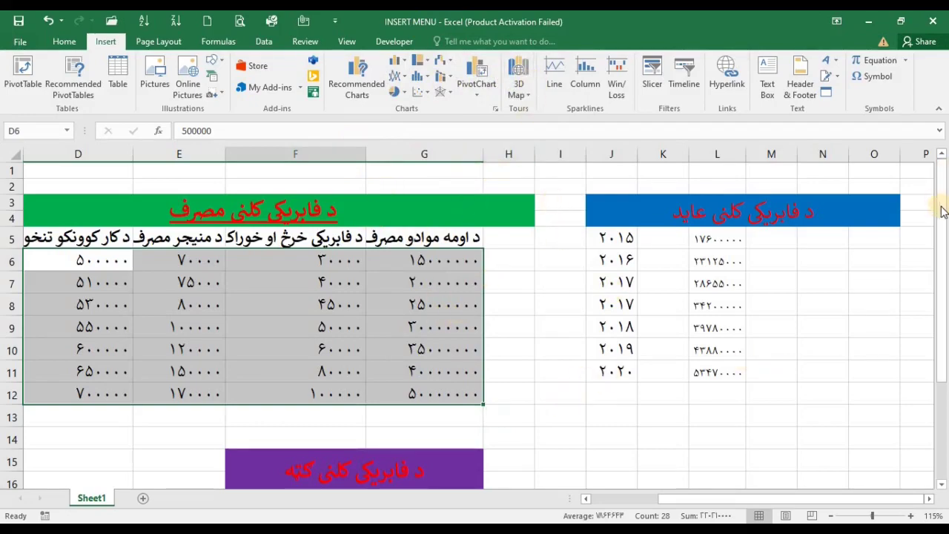
Select the years 2015–2020 in J5:J11 and copy them
{"action": "left_click_drag", "start_coordinate": [942, 213], "coordinate": [947, 304]}
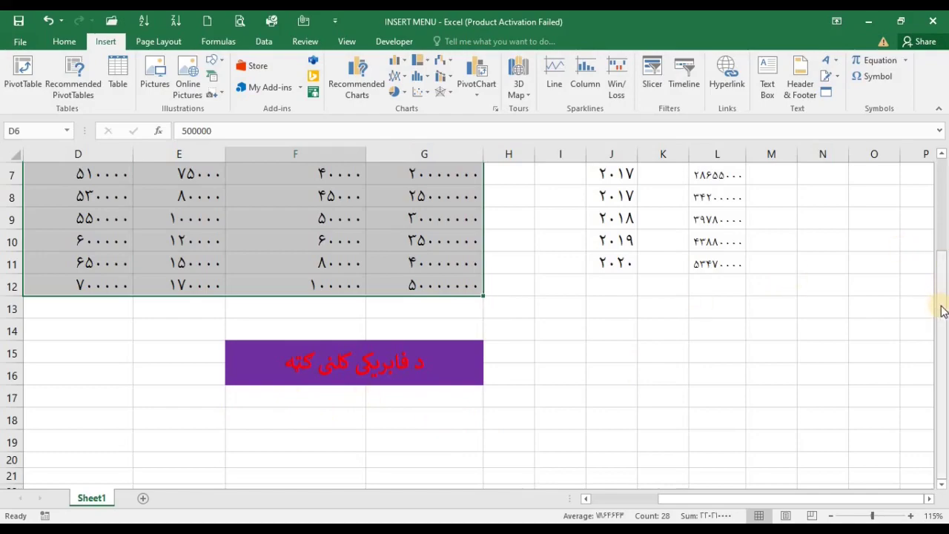
{"action": "left_click_drag", "start_coordinate": [943, 310], "coordinate": [936, 184]}
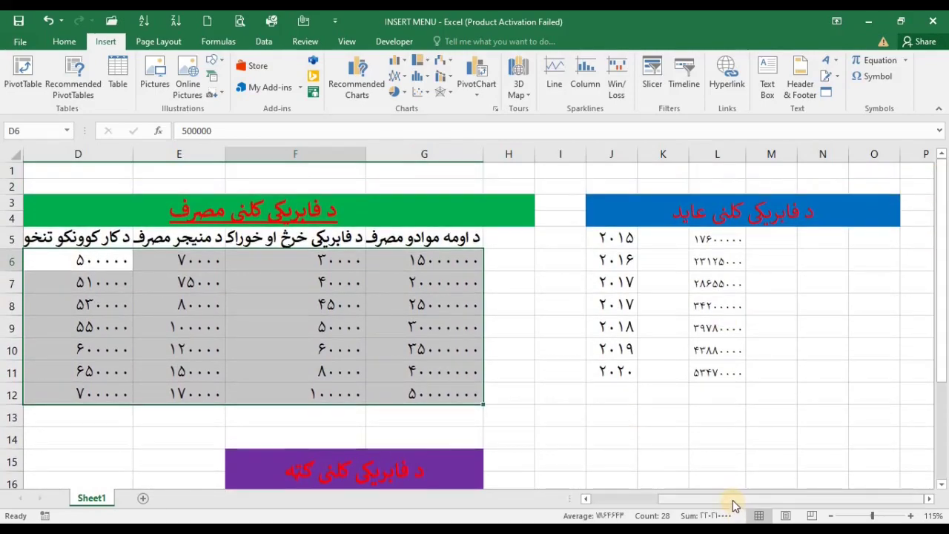
{"action": "left_click_drag", "start_coordinate": [731, 500], "coordinate": [690, 500]}
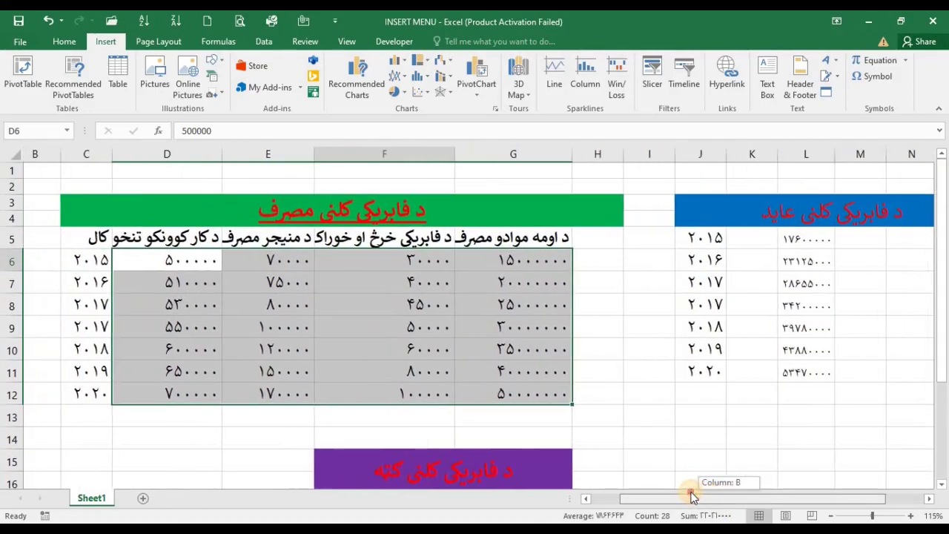
{"action": "left_click_drag", "start_coordinate": [714, 239], "coordinate": [727, 370]}
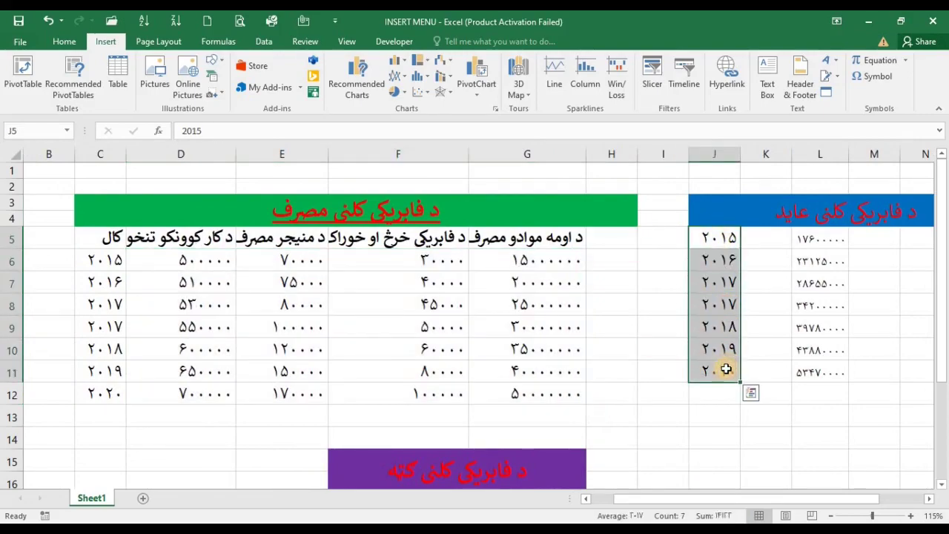
{"action": "key", "text": "ctrl+c"}
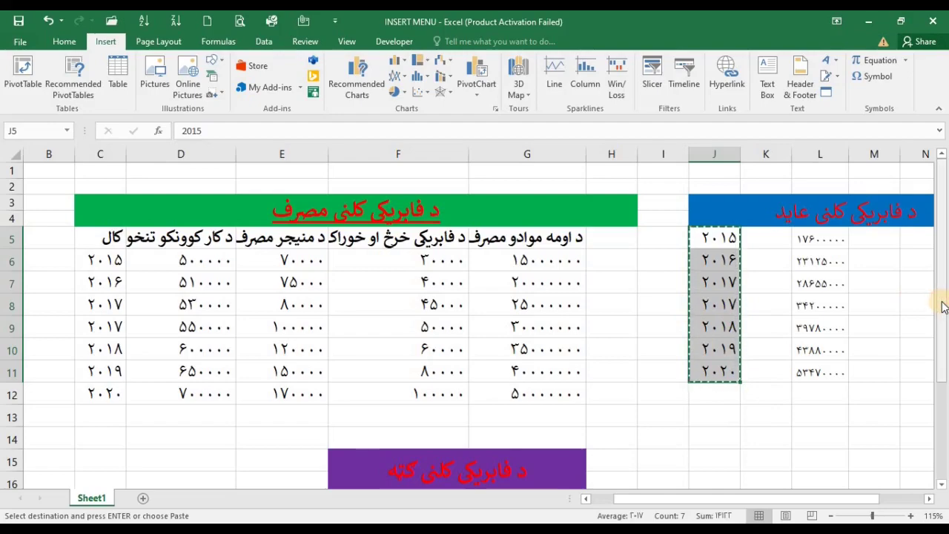
{"action": "left_click_drag", "start_coordinate": [946, 319], "coordinate": [945, 450]}
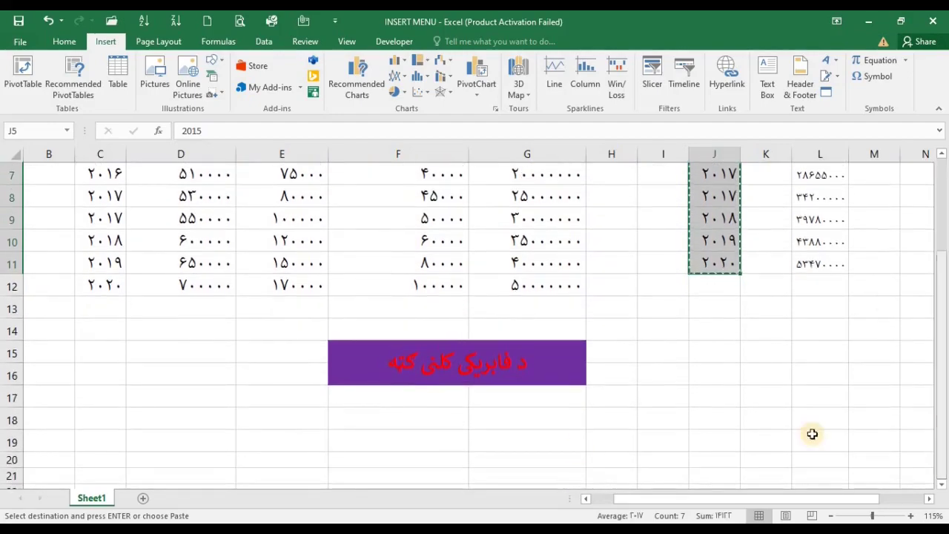
Use Paste Special to paste the copied years into F17 as values only
{"action": "left_click", "coordinate": [361, 401]}
{"action": "right_click", "coordinate": [362, 401]}
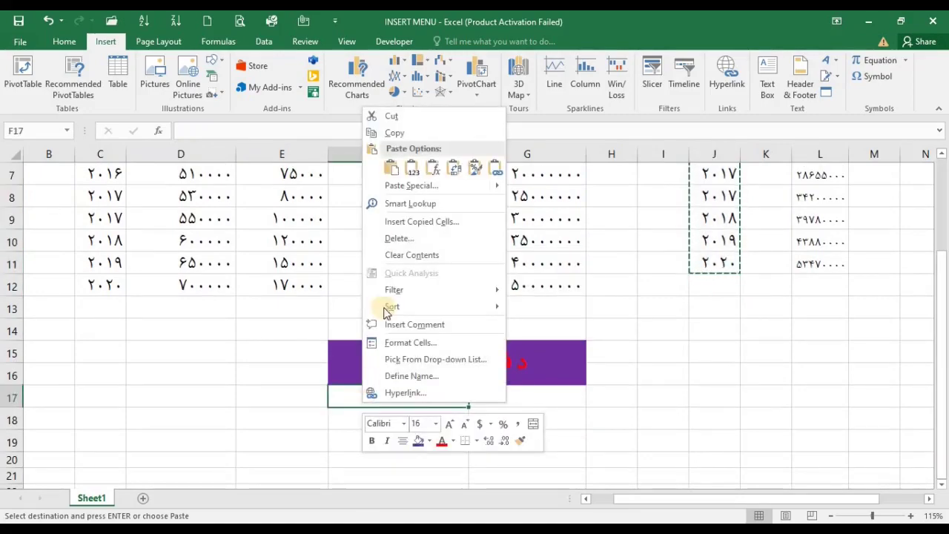
{"action": "mouse_move", "coordinate": [407, 185]}
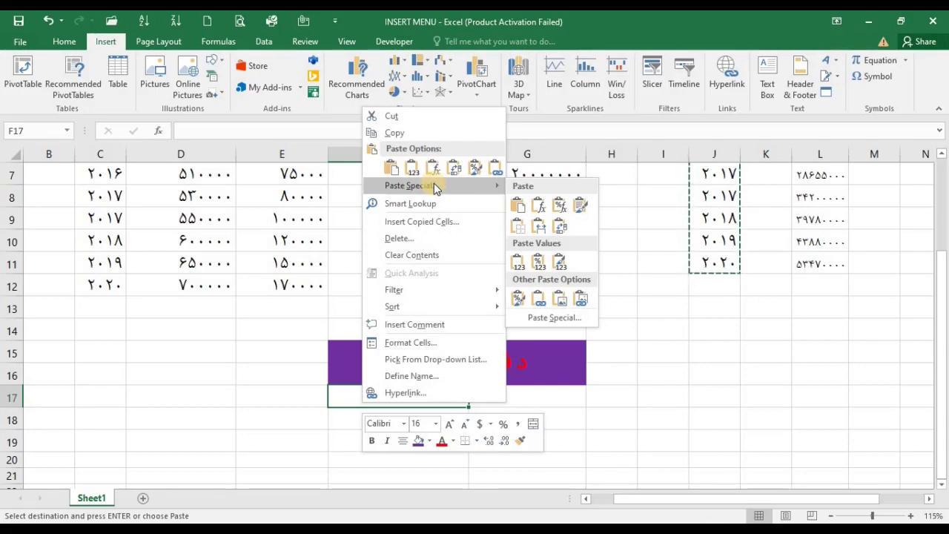
{"action": "left_click", "coordinate": [454, 186]}
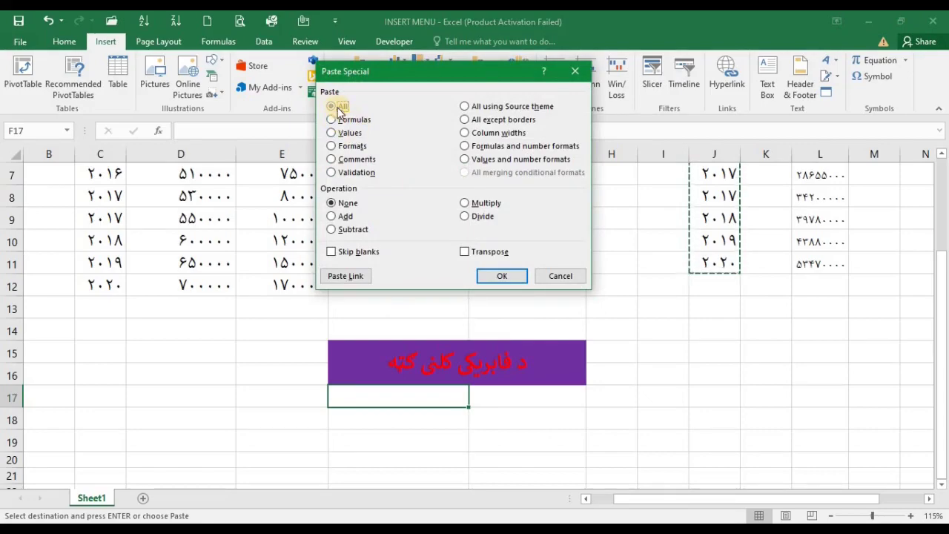
{"action": "left_click", "coordinate": [332, 107]}
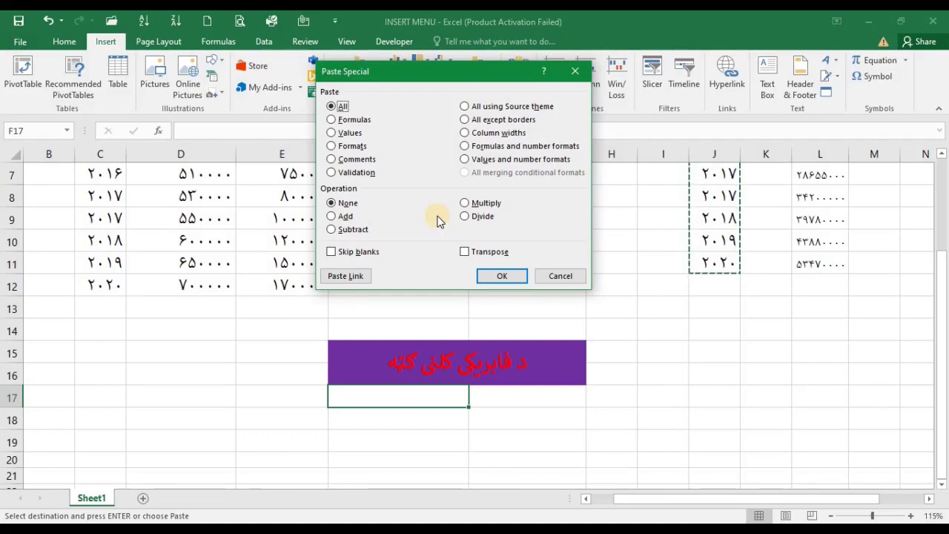
{"action": "left_click", "coordinate": [335, 121]}
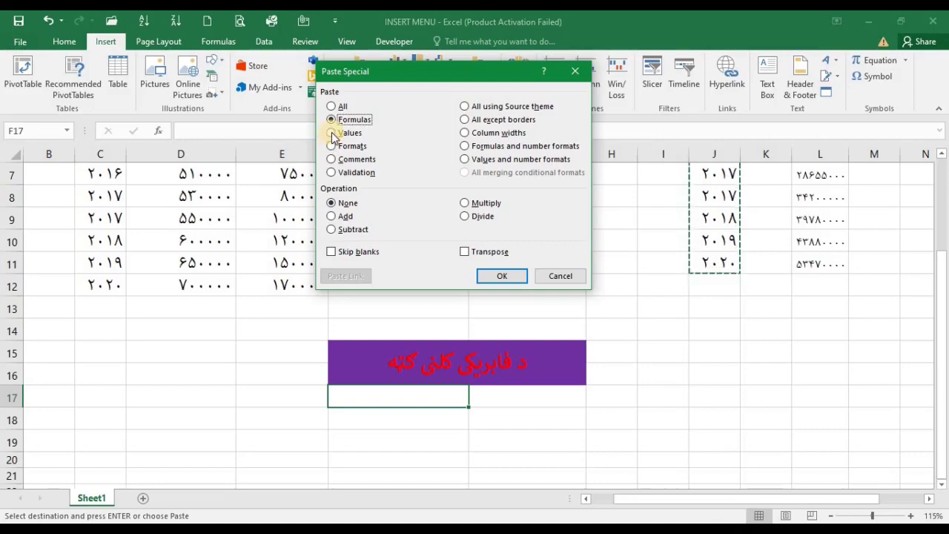
{"action": "left_click", "coordinate": [354, 134]}
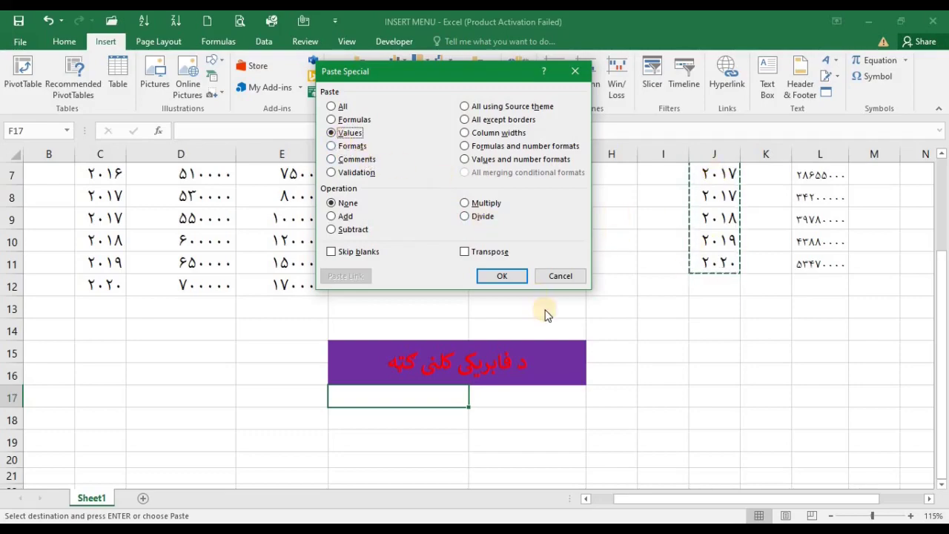
{"action": "left_click", "coordinate": [500, 277]}
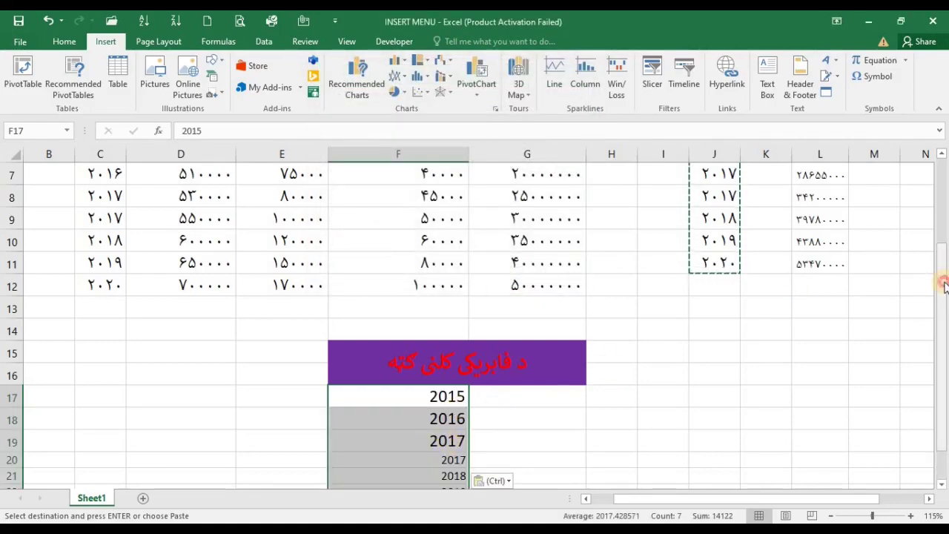
Paste the year formatting into F17:F23 so it shows 2015–2020 in Arabic-Indic digits
{"action": "left_click_drag", "start_coordinate": [944, 282], "coordinate": [946, 343]}
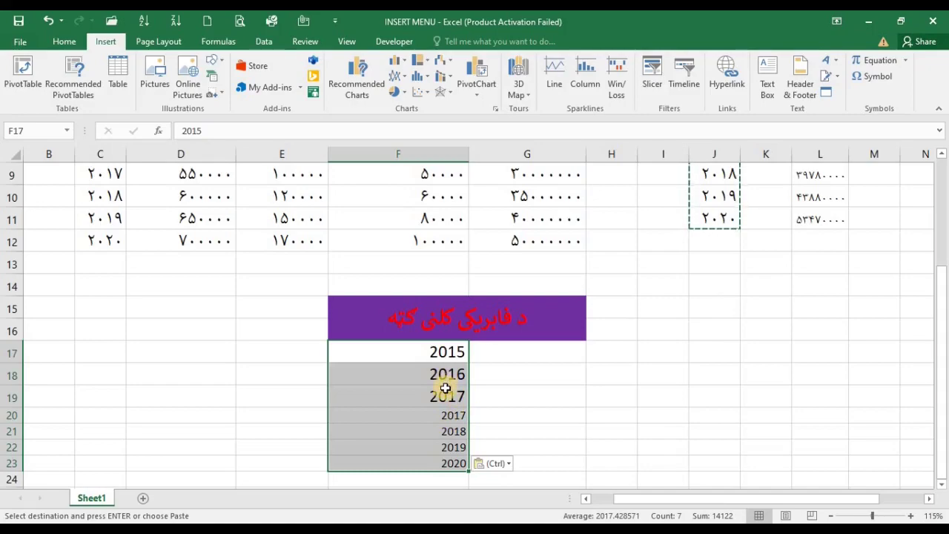
{"action": "key", "text": "Return"}
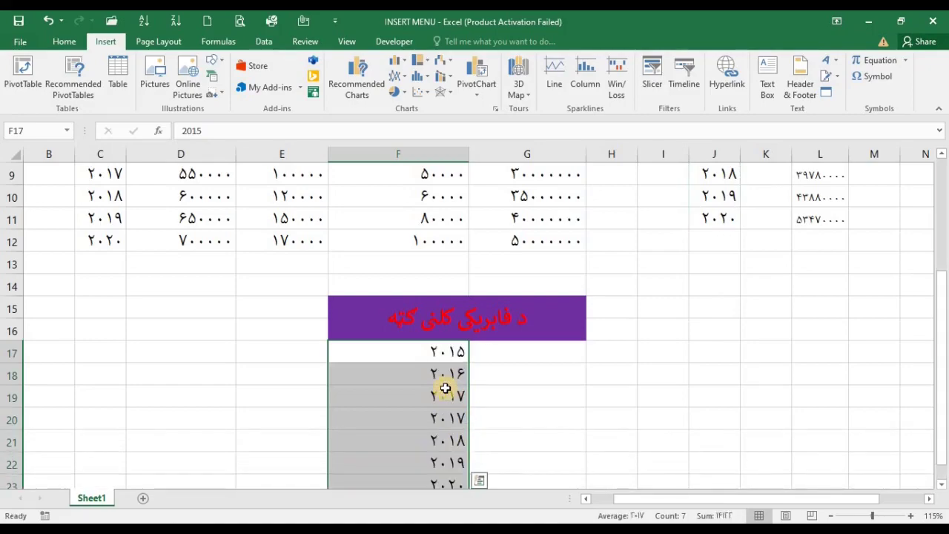
{"action": "key", "text": "Escape"}
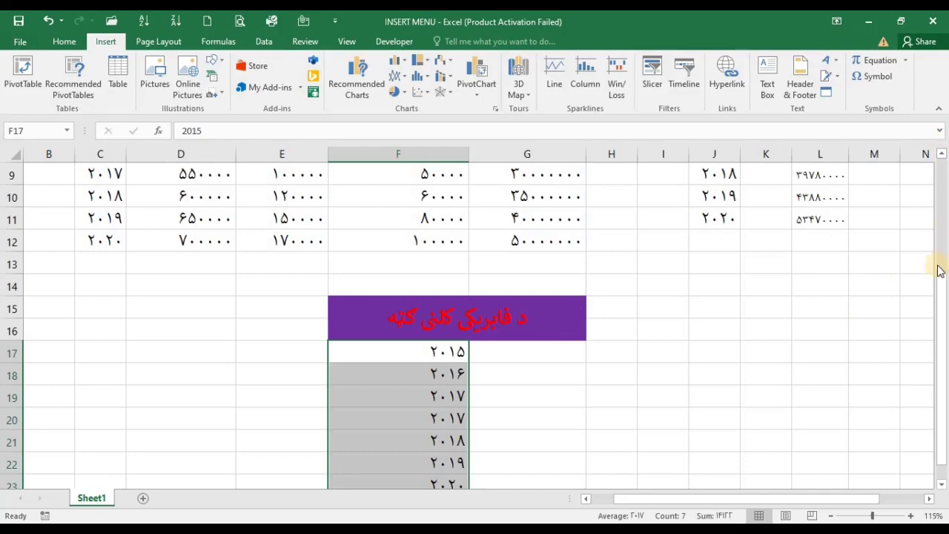
{"action": "left_click_drag", "start_coordinate": [942, 300], "coordinate": [942, 312]}
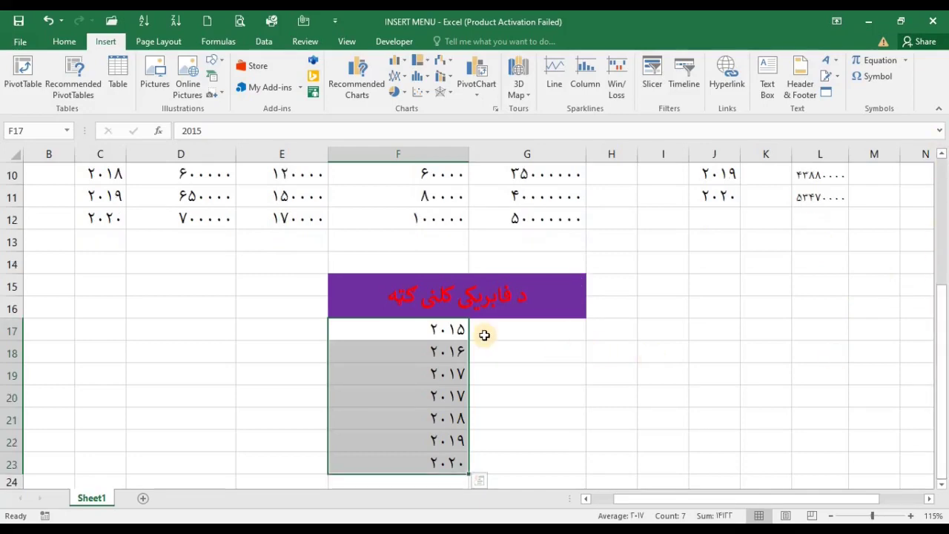
{"action": "left_click", "coordinate": [942, 320]}
{"action": "left_click_drag", "start_coordinate": [942, 321], "coordinate": [942, 321]}
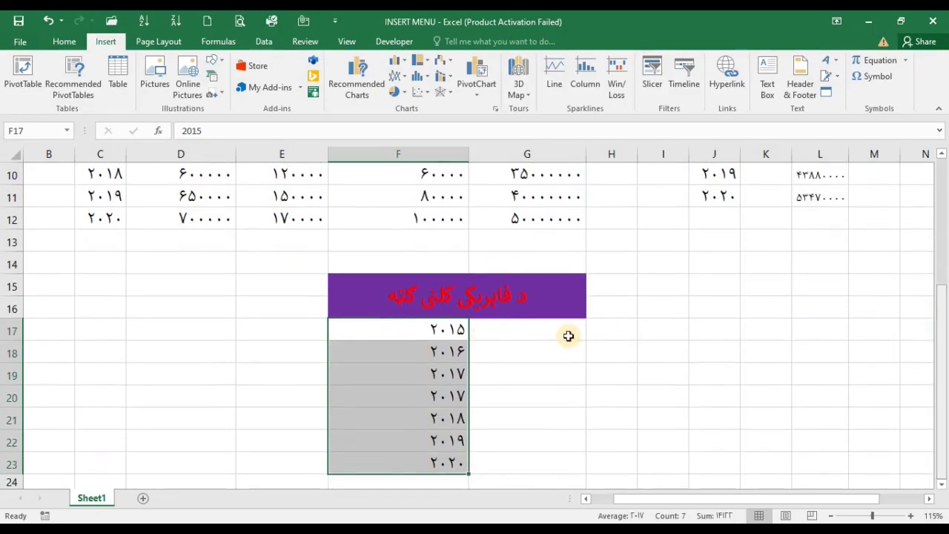
Check the 2015 revenue formula in L5, then return to profit cell G17
{"action": "left_click", "coordinate": [512, 331]}
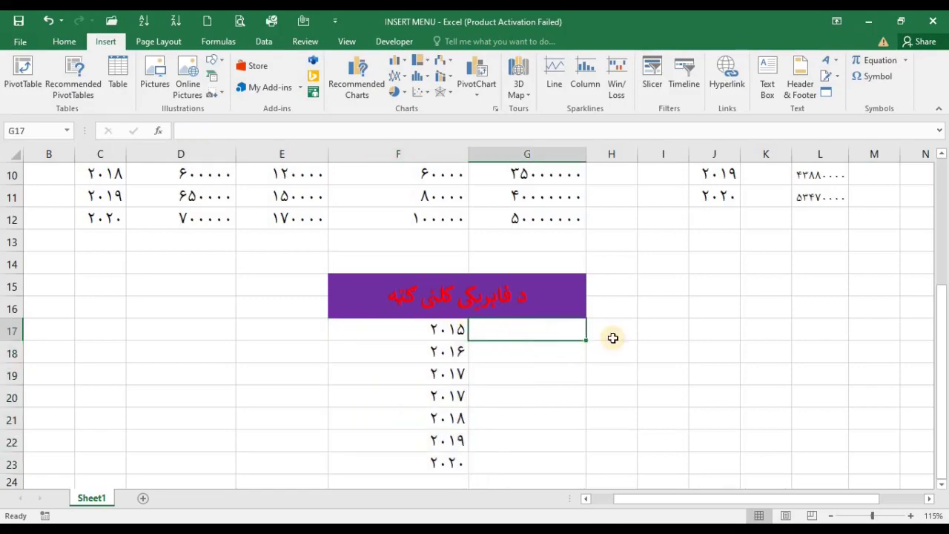
{"action": "left_click_drag", "start_coordinate": [944, 297], "coordinate": [909, 195]}
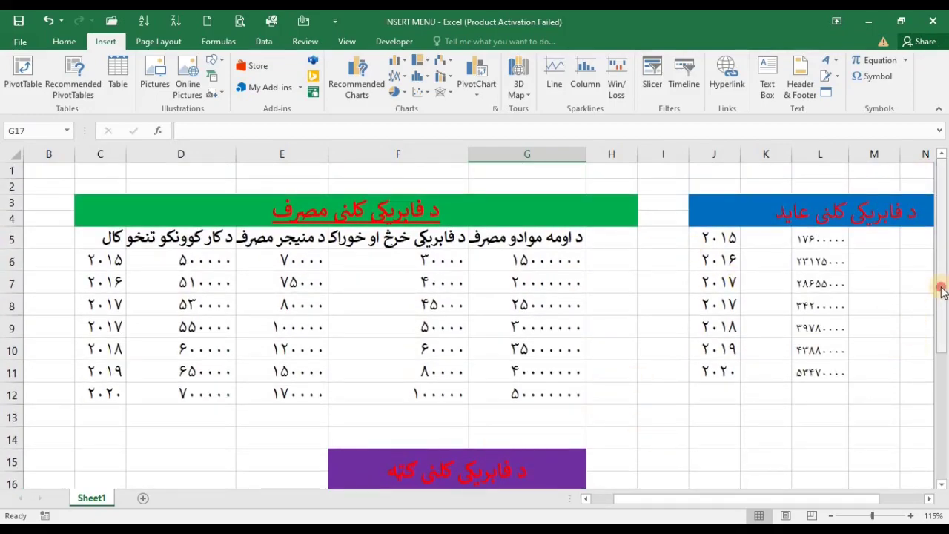
{"action": "left_click_drag", "start_coordinate": [942, 290], "coordinate": [942, 295]}
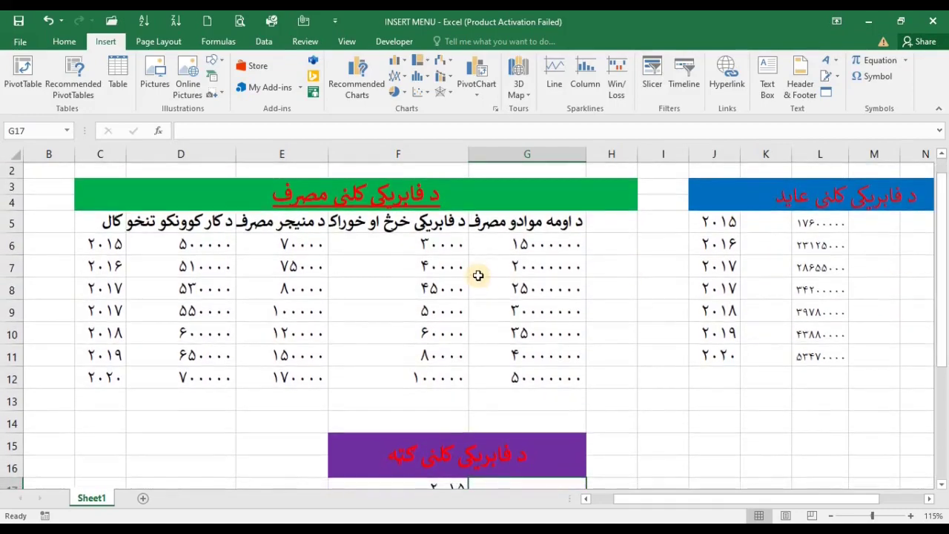
{"action": "left_click", "coordinate": [825, 226]}
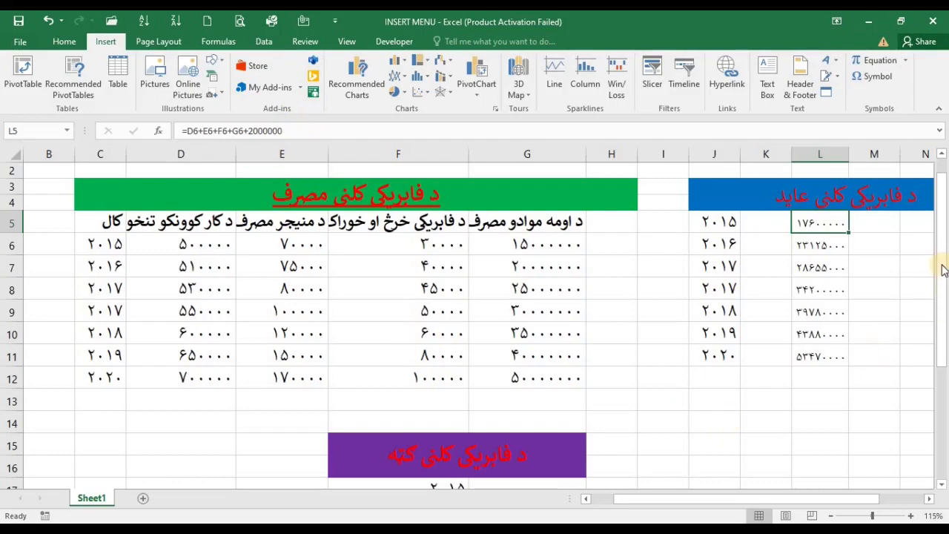
{"action": "left_click_drag", "start_coordinate": [944, 280], "coordinate": [945, 392]}
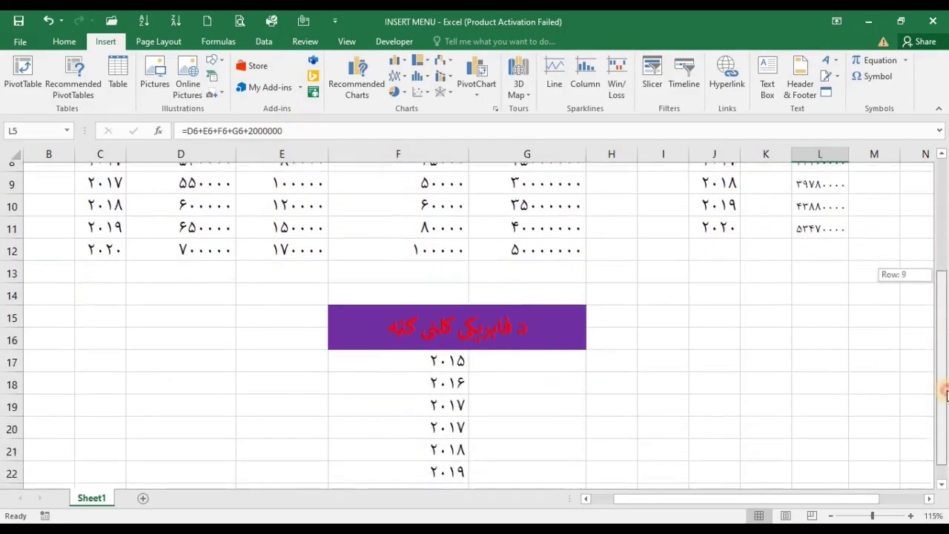
{"action": "left_click", "coordinate": [520, 333]}
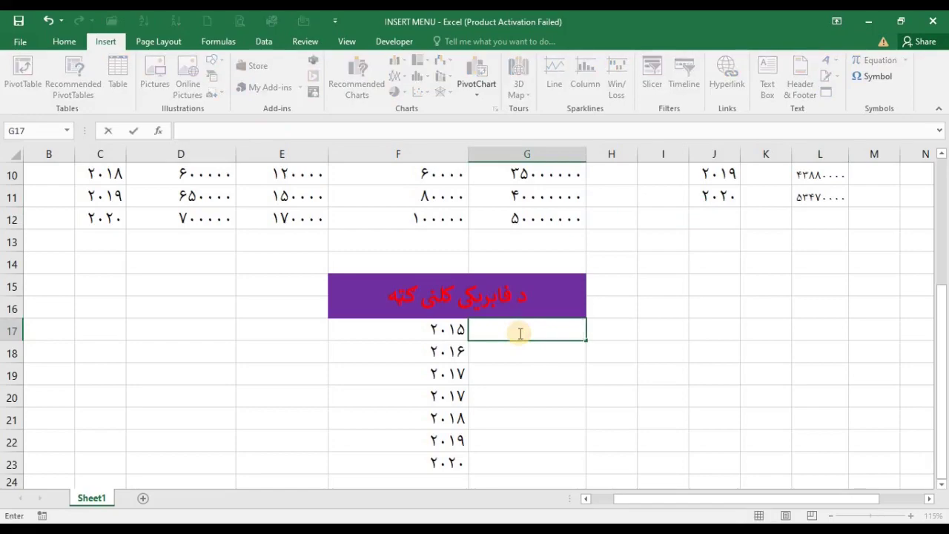
Start the G17 formula with the 2015 revenue reference: =L5-
{"action": "type", "text": "="}
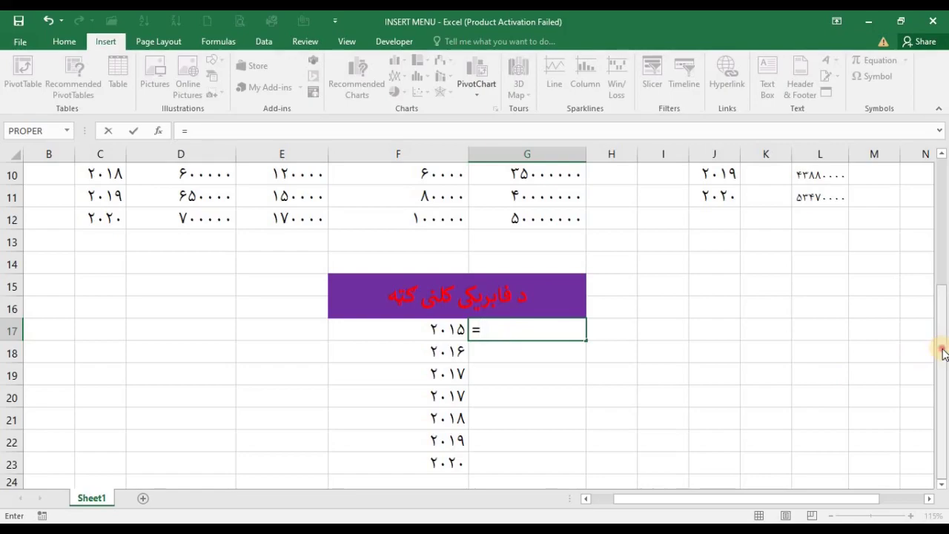
{"action": "left_click_drag", "start_coordinate": [943, 351], "coordinate": [945, 219]}
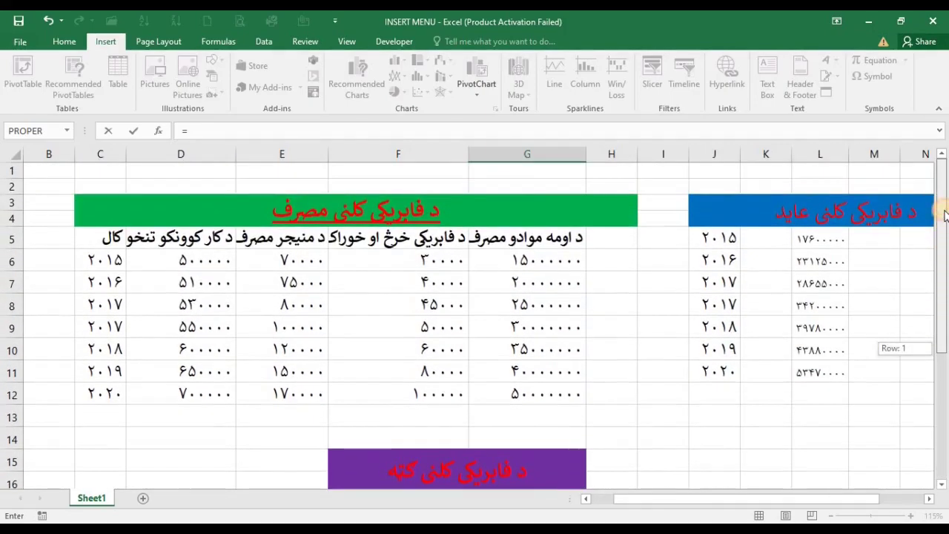
{"action": "left_click_drag", "start_coordinate": [821, 186], "coordinate": [801, 213]}
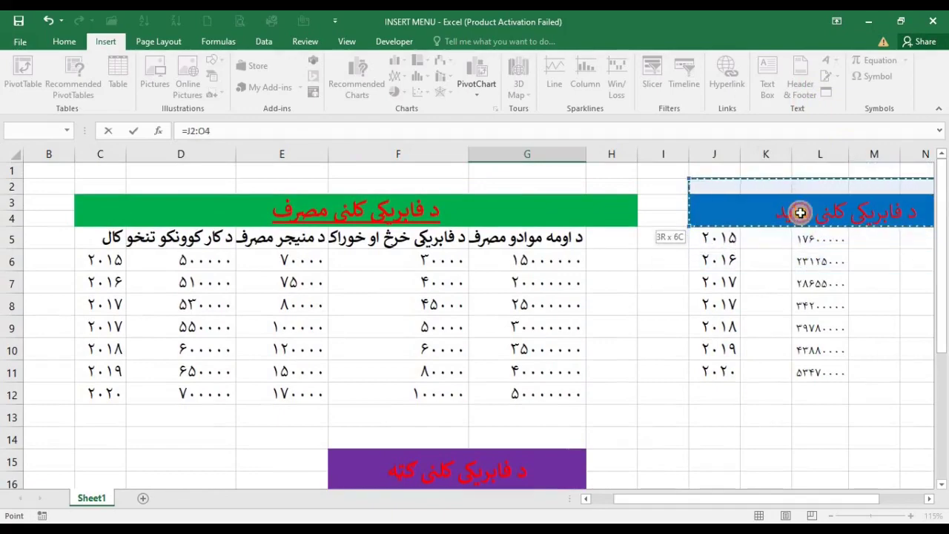
{"action": "left_click_drag", "start_coordinate": [801, 213], "coordinate": [786, 175]}
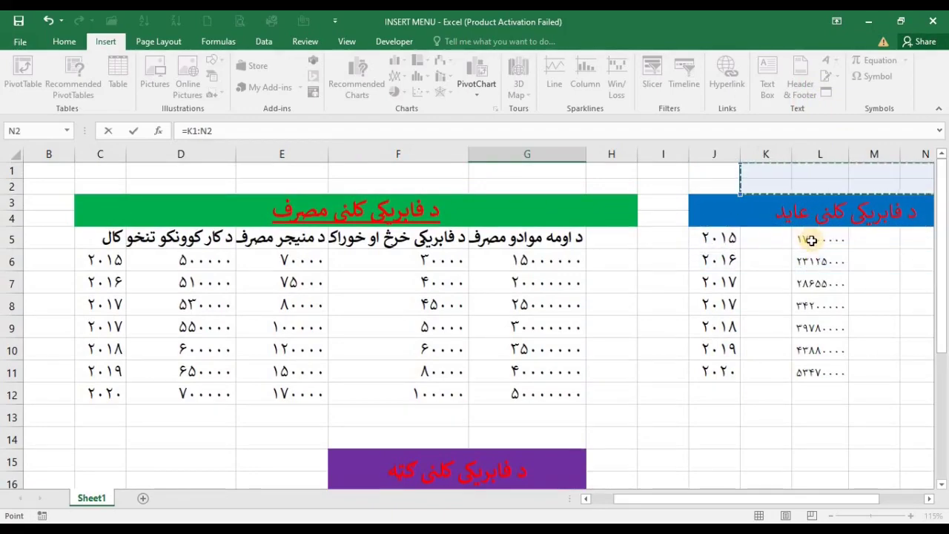
{"action": "left_click", "coordinate": [814, 242]}
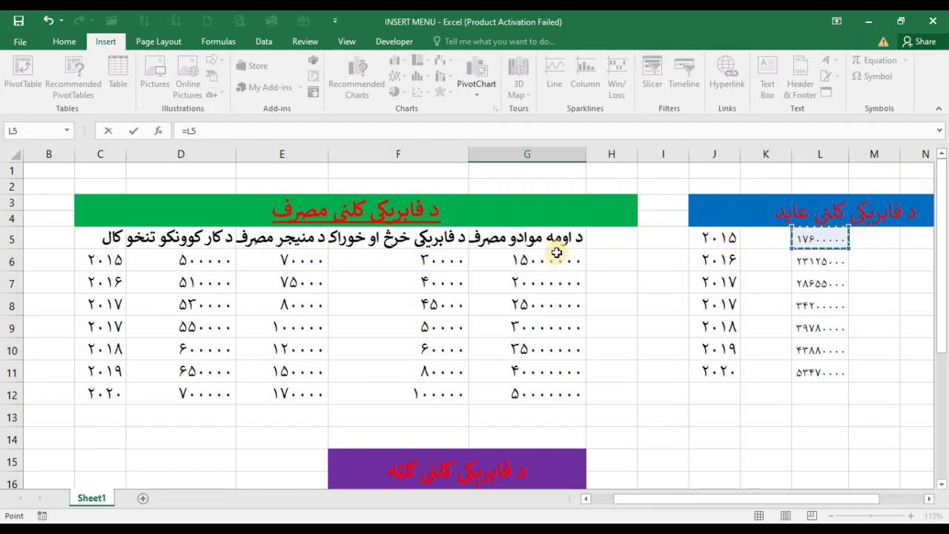
{"action": "type", "text": "-("}
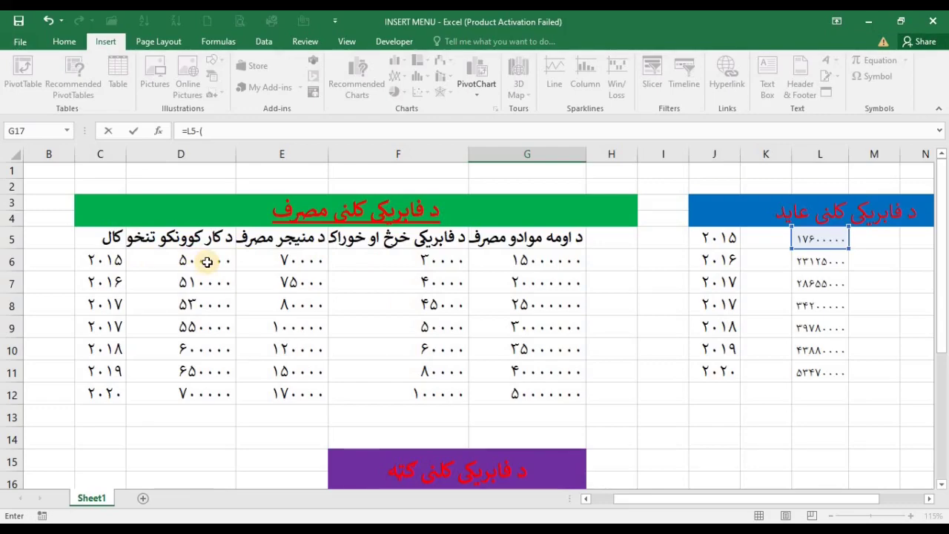
Subtract expenses D6, E6, F6 and G6 and commit, giving 200000
{"action": "left_click", "coordinate": [207, 262]}
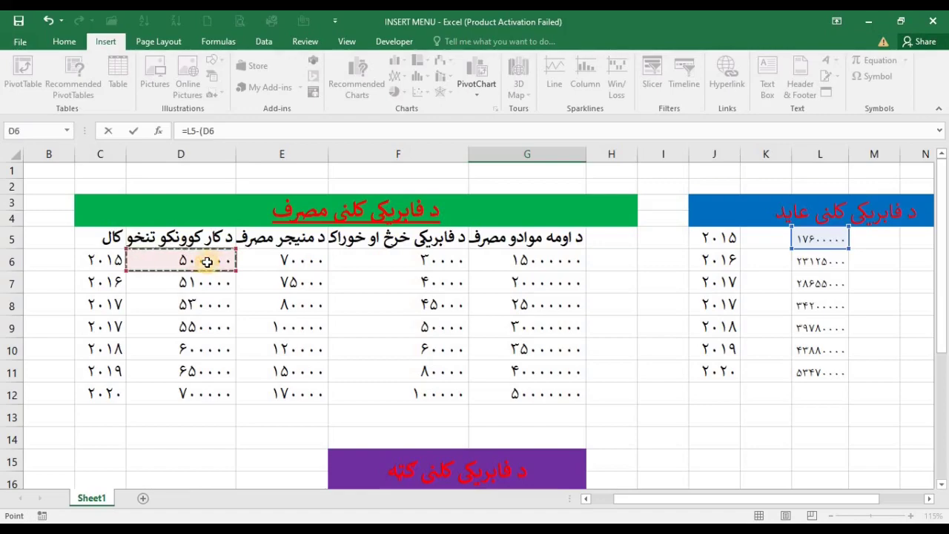
{"action": "type", "text": "+"}
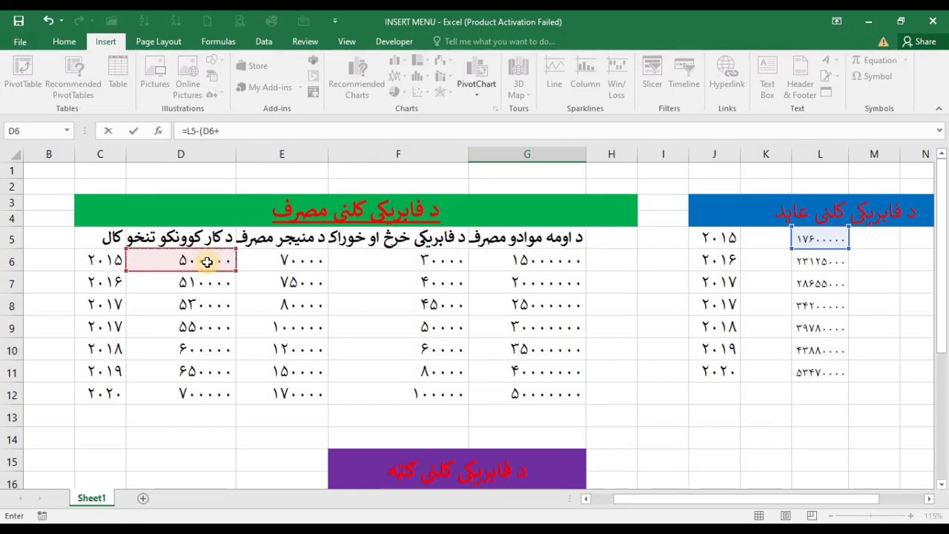
{"action": "left_click", "coordinate": [283, 260]}
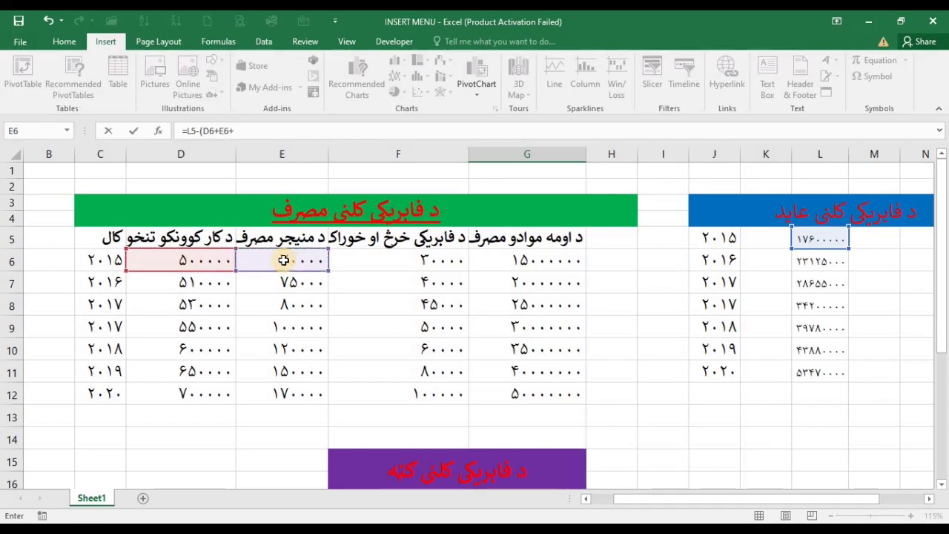
{"action": "type", "text": "+"}
{"action": "left_click", "coordinate": [363, 260]}
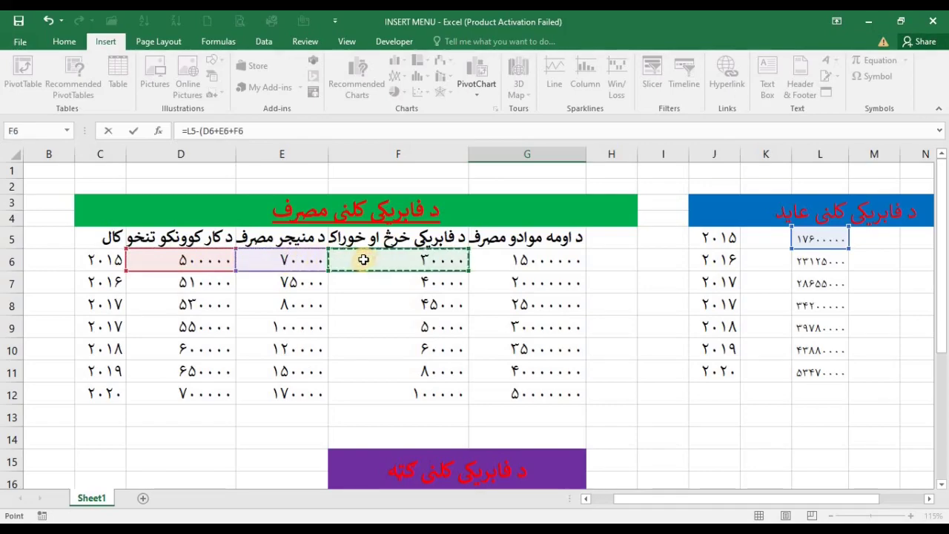
{"action": "type", "text": "+"}
{"action": "left_click", "coordinate": [542, 260]}
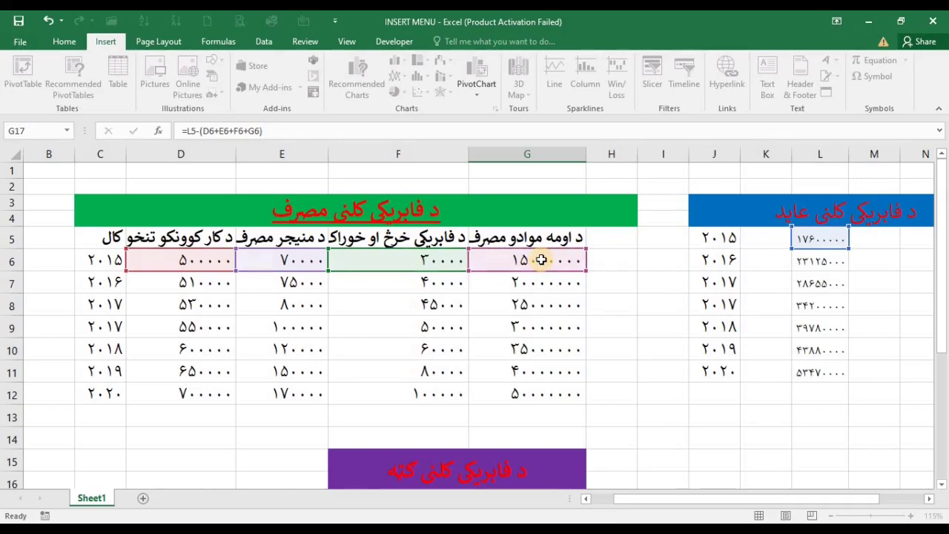
{"action": "key", "text": "Return"}
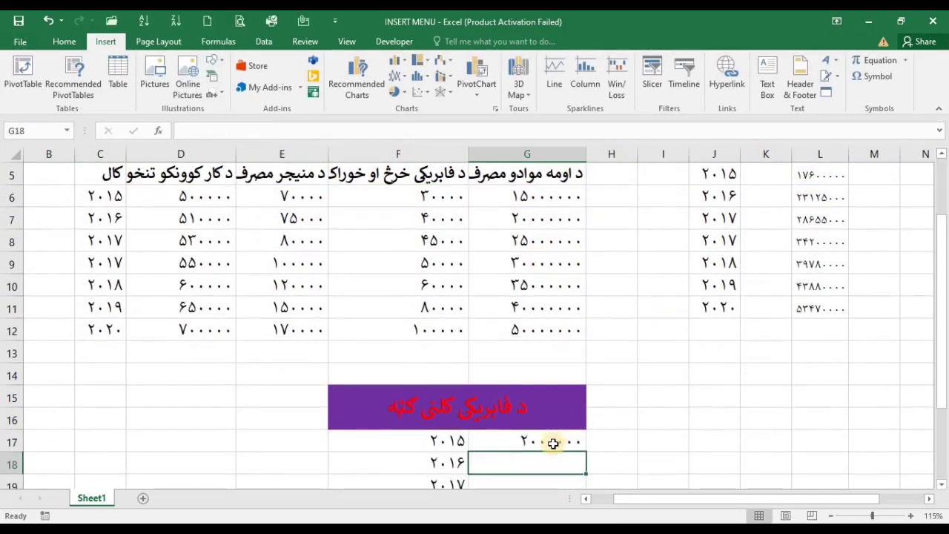
Fill the G17 profit formula down to G23, then inspect the copied formula in G18
{"action": "left_click", "coordinate": [553, 443]}
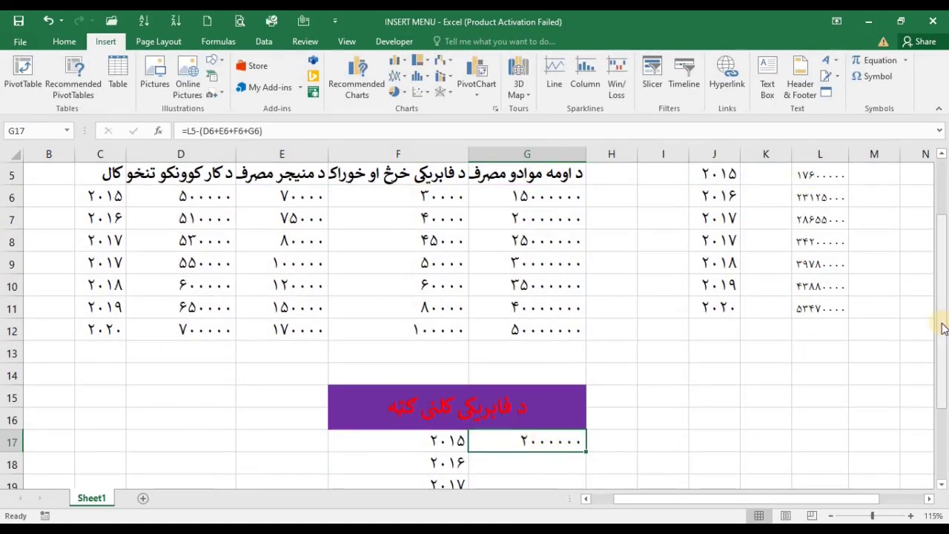
{"action": "left_click_drag", "start_coordinate": [943, 329], "coordinate": [939, 261]}
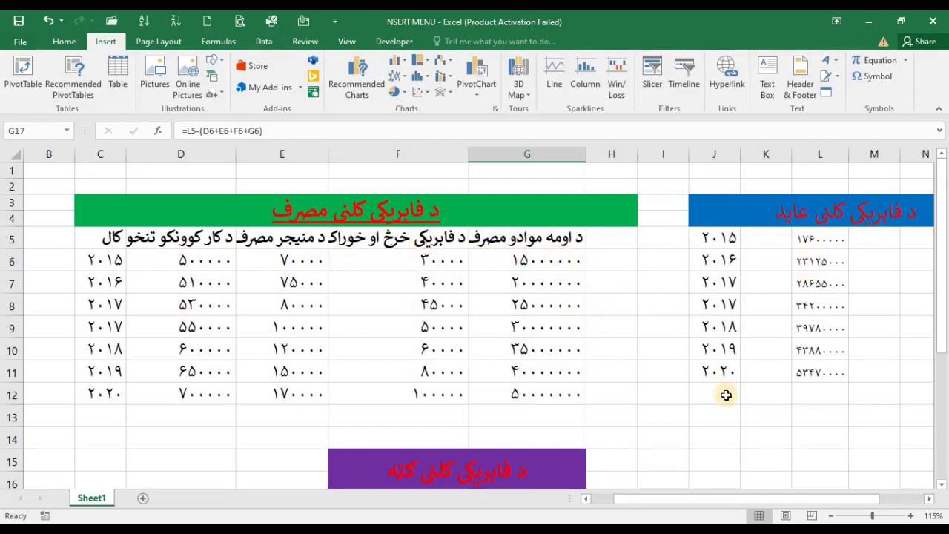
{"action": "left_click_drag", "start_coordinate": [942, 235], "coordinate": [946, 358]}
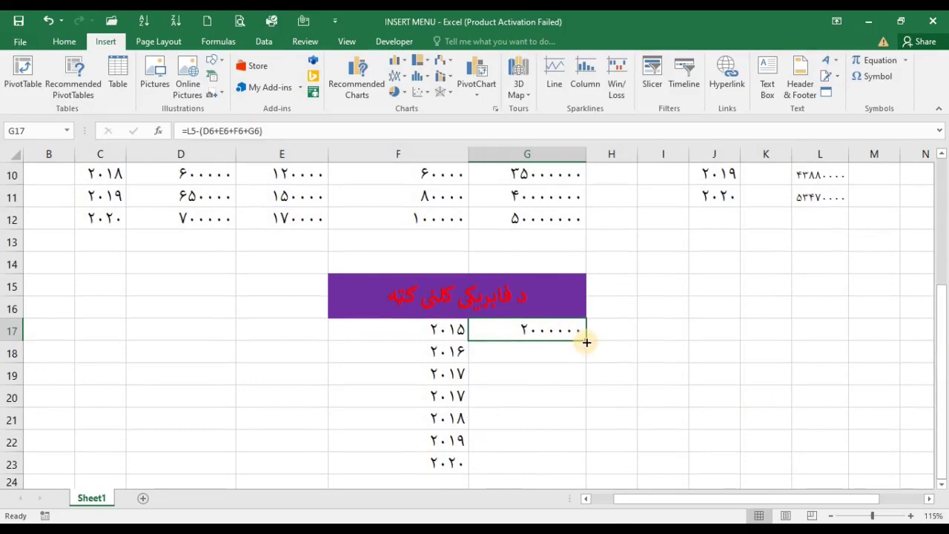
{"action": "left_click_drag", "start_coordinate": [585, 339], "coordinate": [574, 474]}
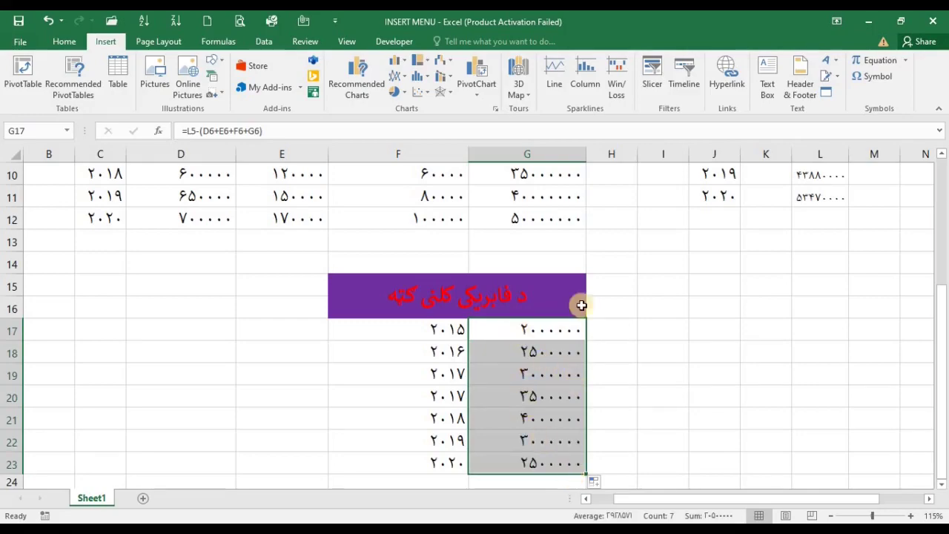
{"action": "left_click_drag", "start_coordinate": [945, 313], "coordinate": [942, 178]}
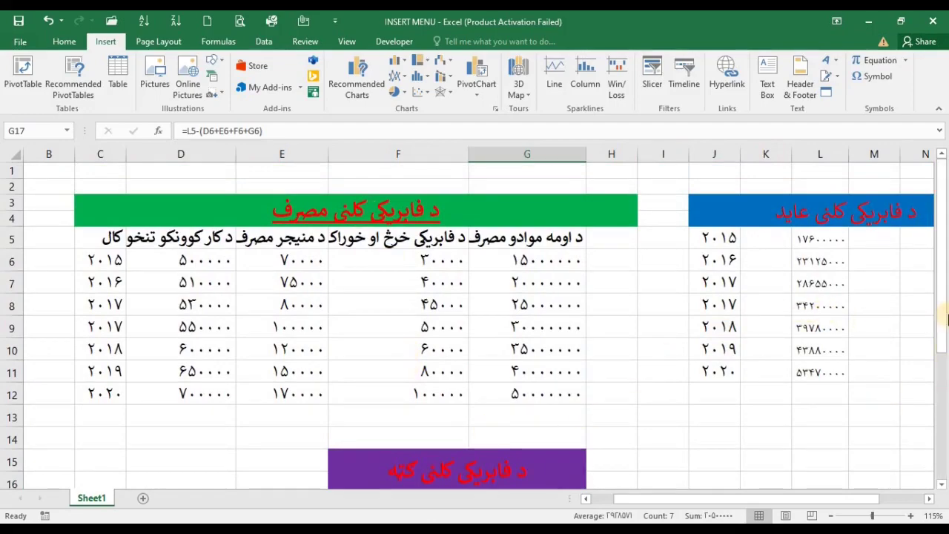
{"action": "left_click_drag", "start_coordinate": [945, 320], "coordinate": [944, 482]}
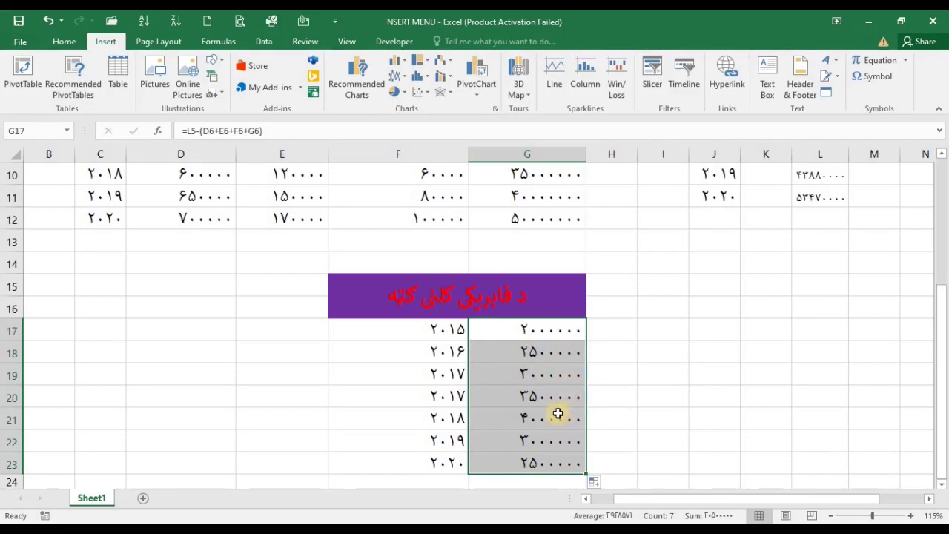
{"action": "left_click", "coordinate": [610, 394]}
{"action": "left_click", "coordinate": [577, 348]}
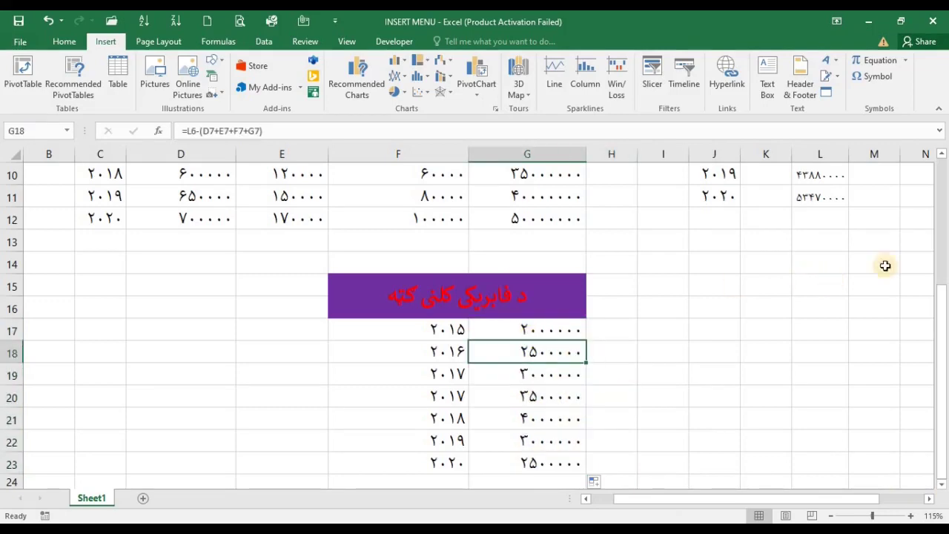
{"action": "left_click_drag", "start_coordinate": [942, 312], "coordinate": [930, 181]}
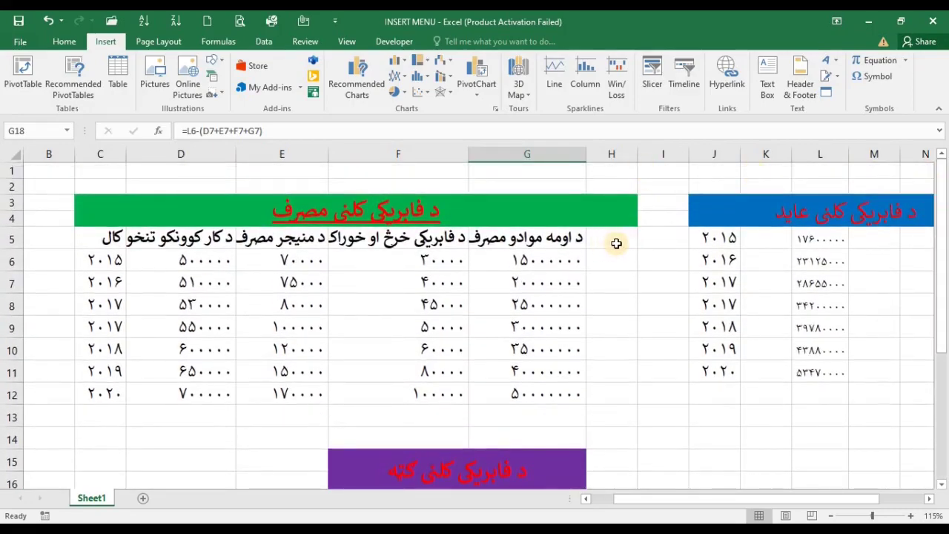
Enter the header مصرف in cell H5
{"action": "left_click", "coordinate": [616, 244]}
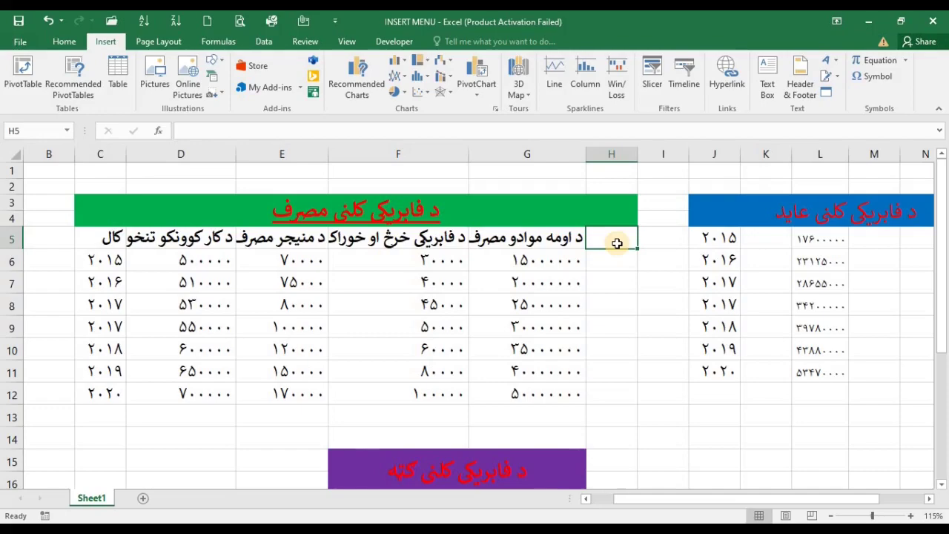
{"action": "type", "text": "مصرف"}
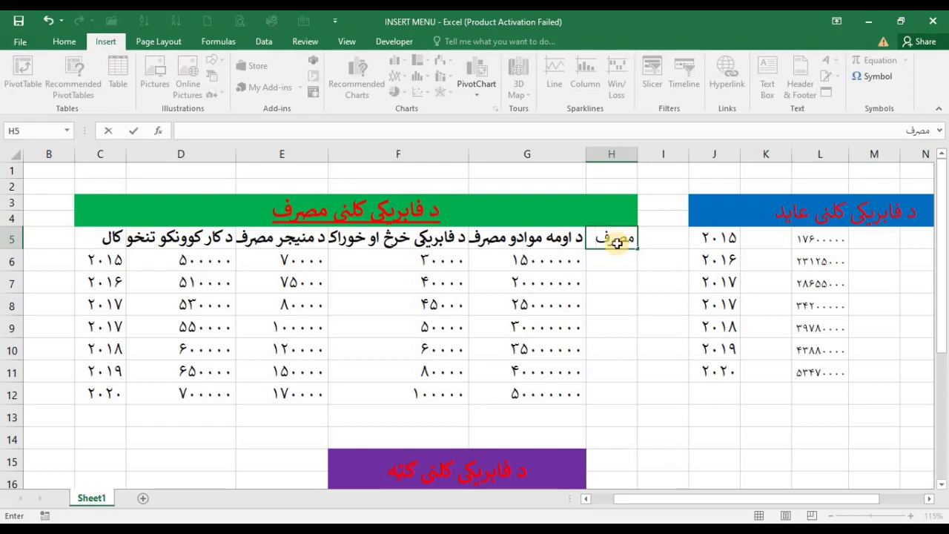
{"action": "key", "text": "Return"}
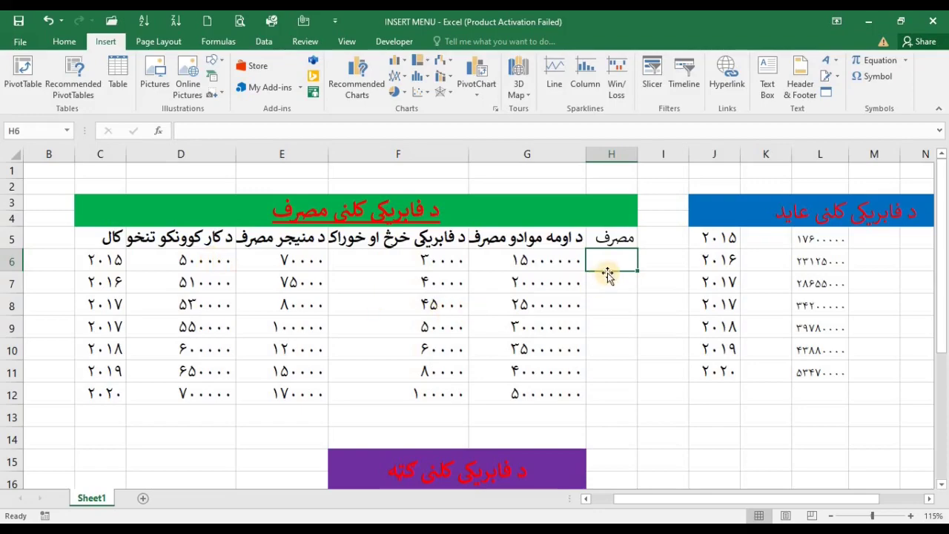
Enter =D6+E6+F6+G6 in H6 and fill it down to H12
{"action": "type", "text": "="}
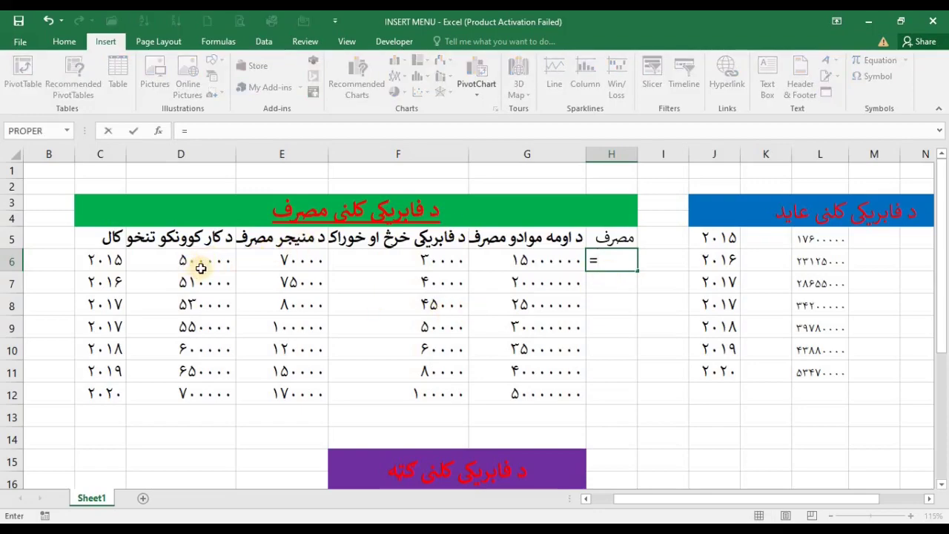
{"action": "left_click", "coordinate": [201, 269]}
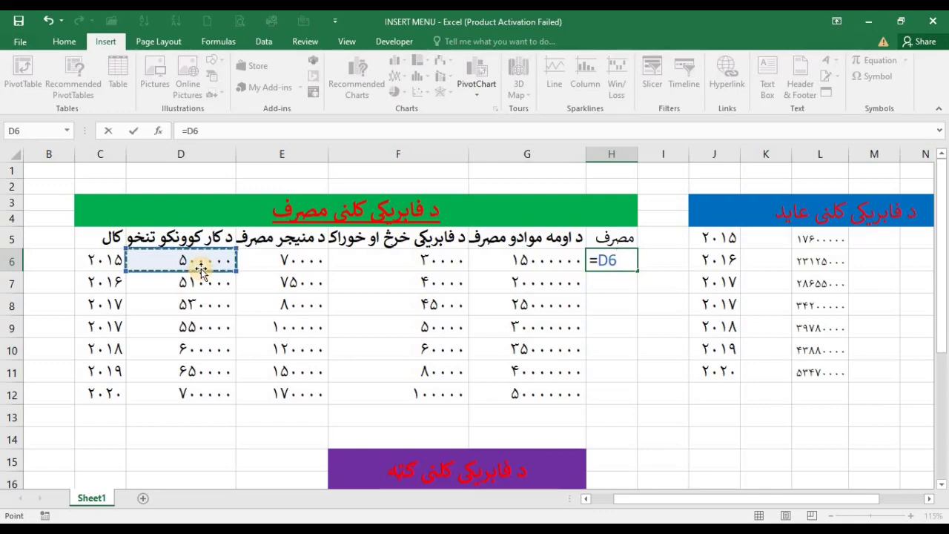
{"action": "type", "text": "+"}
{"action": "left_click", "coordinate": [303, 262]}
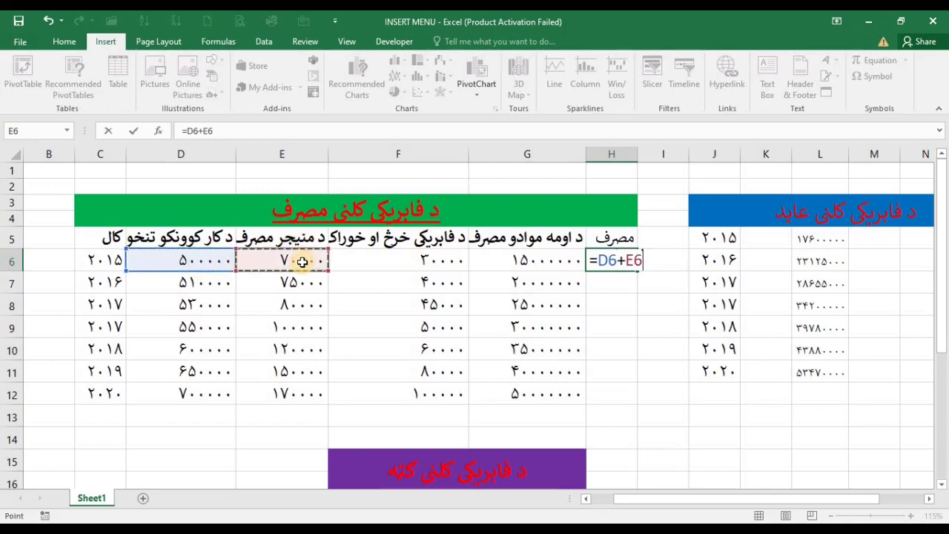
{"action": "type", "text": "+"}
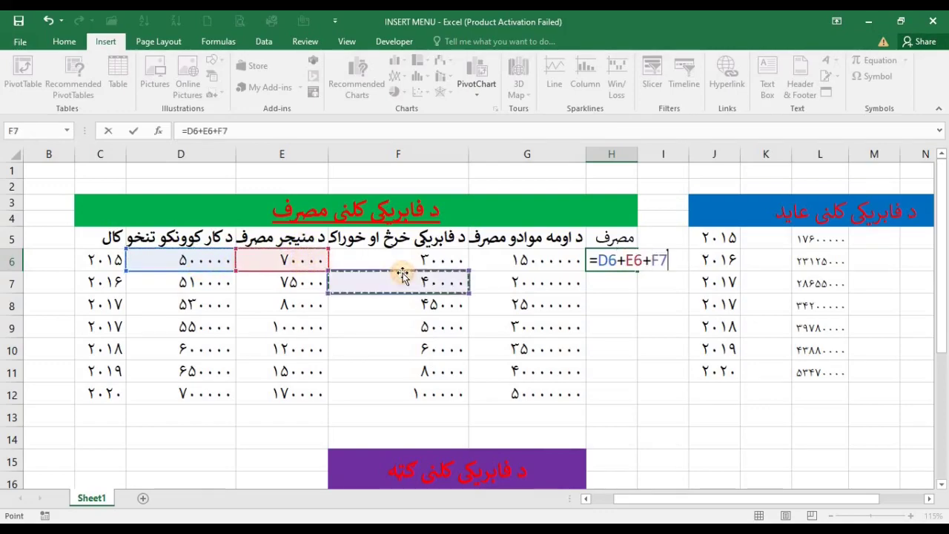
{"action": "left_click", "coordinate": [400, 274]}
{"action": "left_click", "coordinate": [416, 260]}
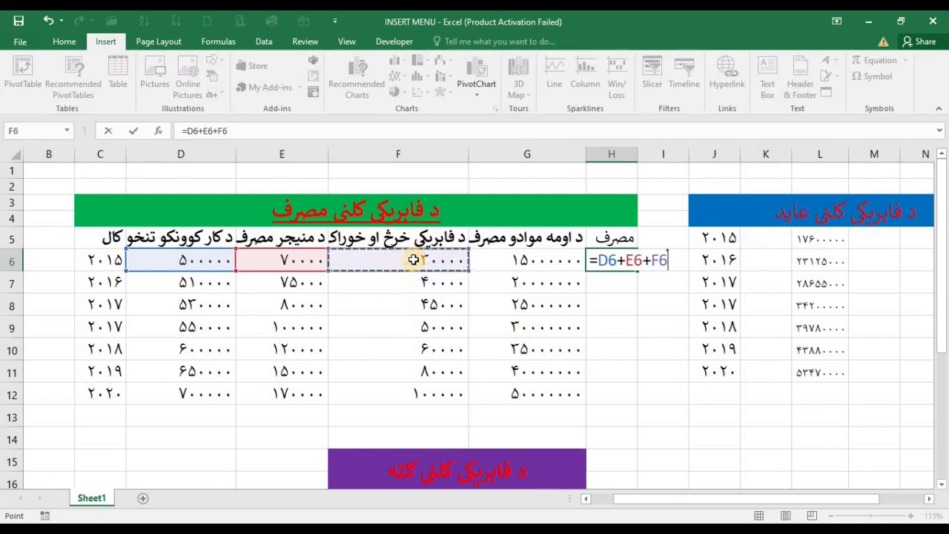
{"action": "type", "text": "+"}
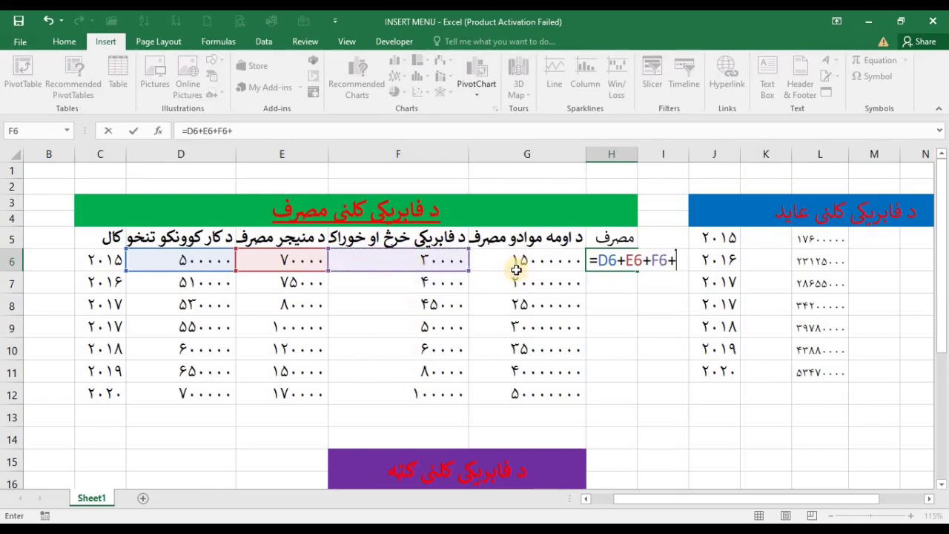
{"action": "left_click", "coordinate": [527, 260]}
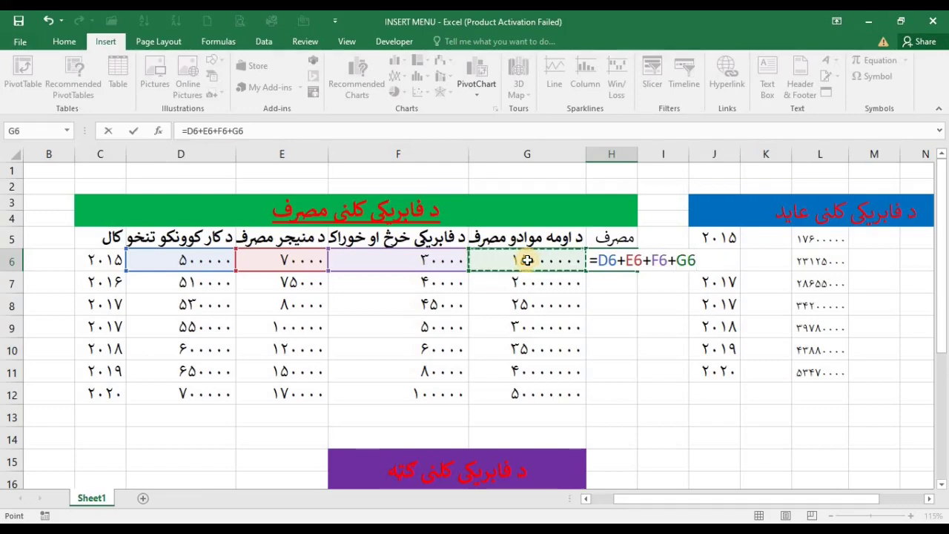
{"action": "key", "text": "Return"}
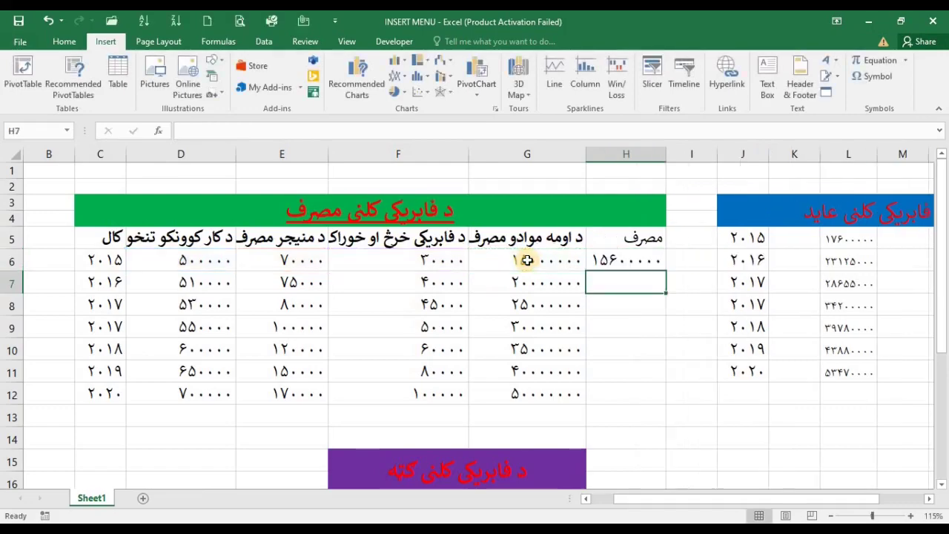
{"action": "left_click", "coordinate": [632, 261]}
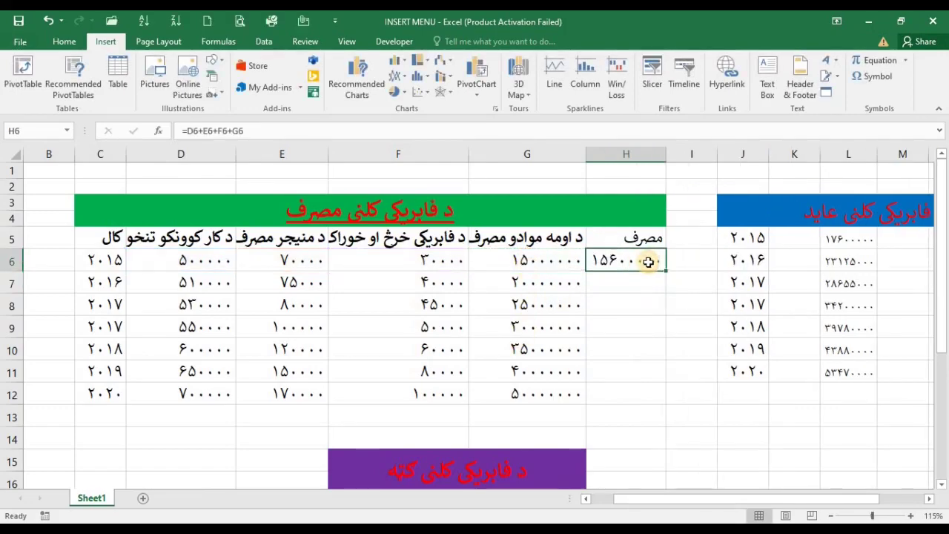
{"action": "left_click_drag", "start_coordinate": [665, 271], "coordinate": [659, 399]}
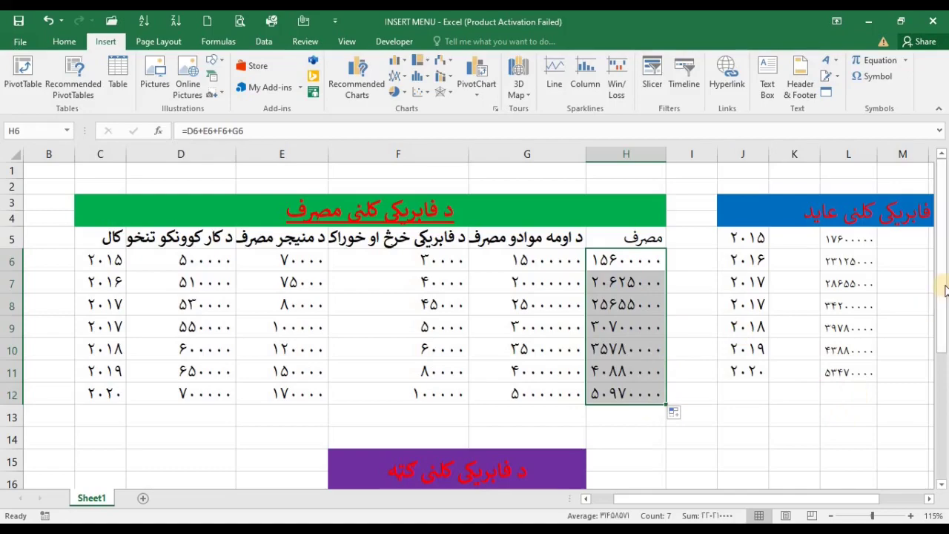
Set the revenue figures L5:L11 to font size 16, then select the totals H6:H12
{"action": "left_click", "coordinate": [913, 290]}
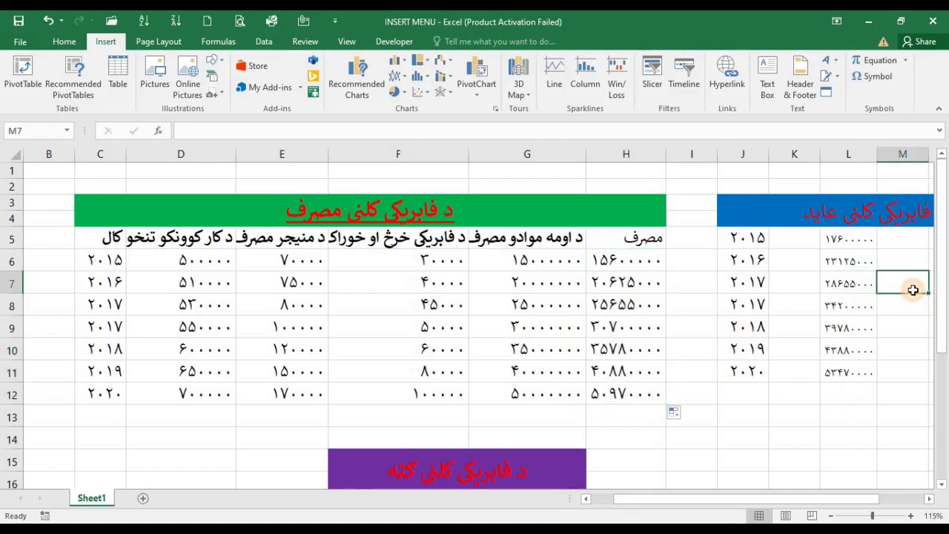
{"action": "left_click_drag", "start_coordinate": [842, 241], "coordinate": [849, 371]}
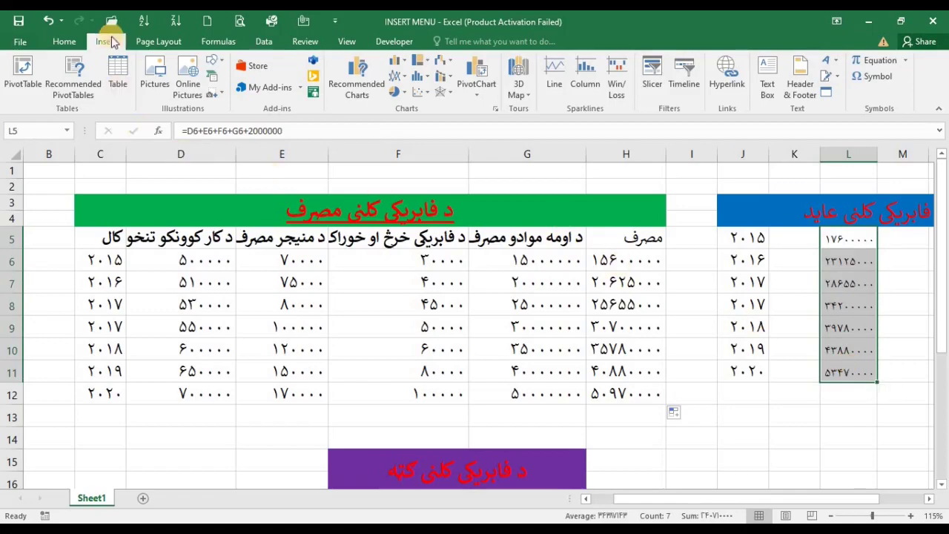
{"action": "left_click", "coordinate": [64, 41]}
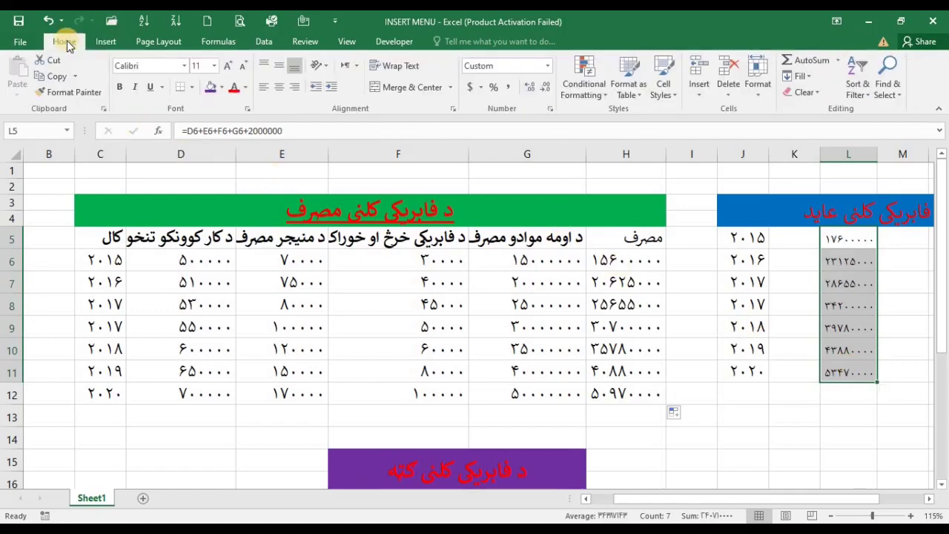
{"action": "left_click", "coordinate": [213, 67]}
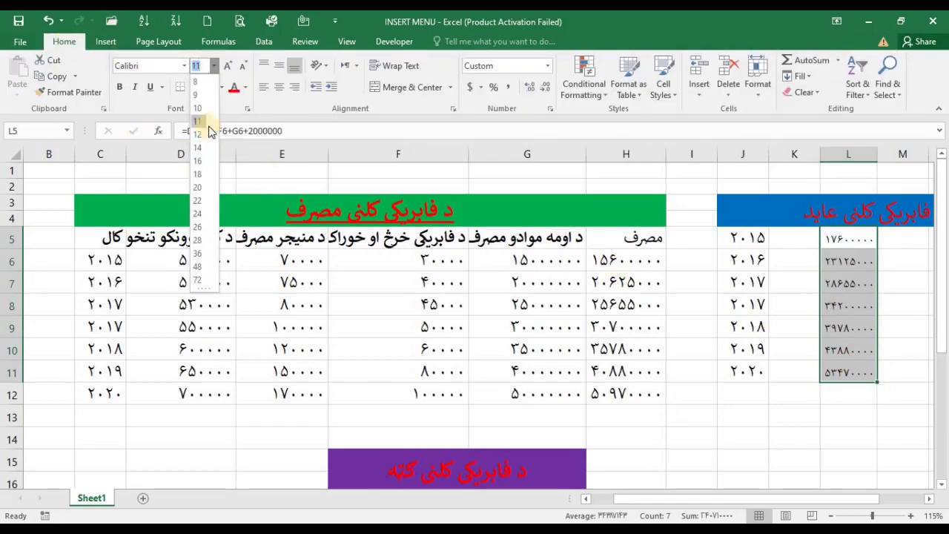
{"action": "left_click", "coordinate": [200, 165]}
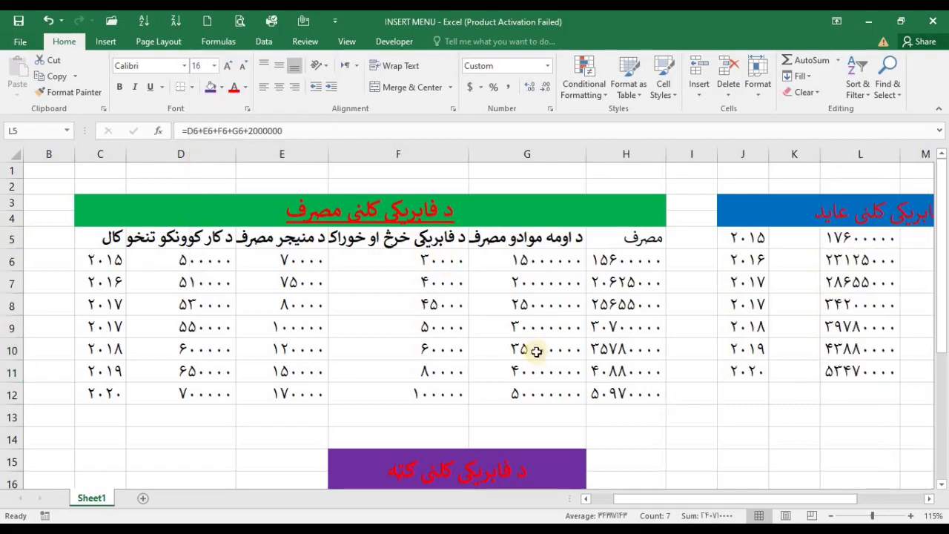
{"action": "left_click", "coordinate": [843, 369]}
{"action": "mouse_move", "coordinate": [944, 237]}
{"action": "left_mouse_down"}
{"action": "mouse_move", "coordinate": [945, 256]}
{"action": "mouse_move", "coordinate": [946, 221]}
{"action": "mouse_move", "coordinate": [945, 252]}
{"action": "left_mouse_up"}
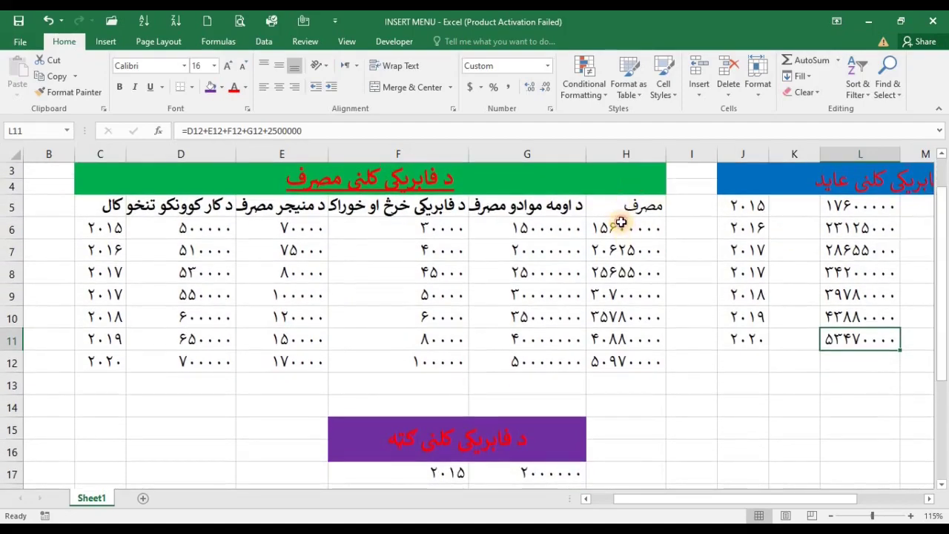
{"action": "left_click_drag", "start_coordinate": [621, 223], "coordinate": [626, 361]}
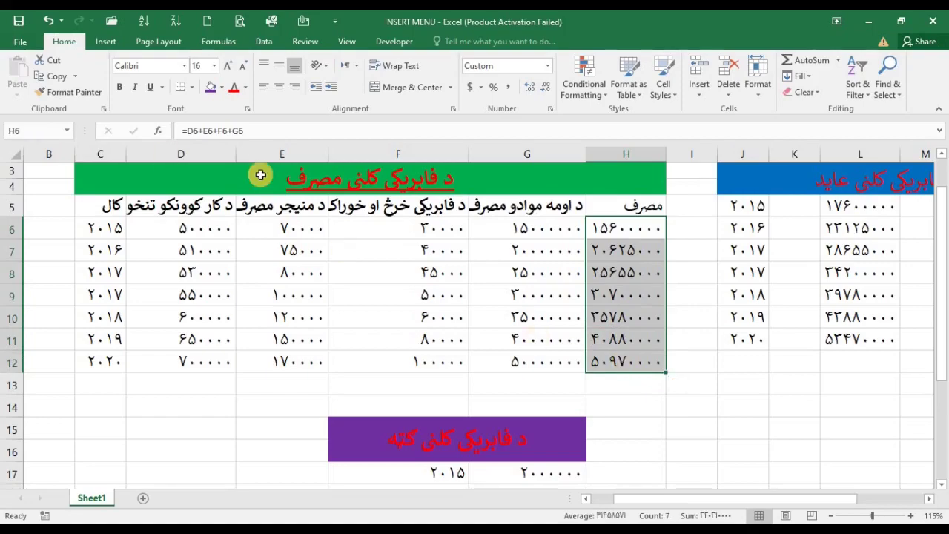
Insert a clustered column chart of the seven H6:H12 expense totals
{"action": "left_click", "coordinate": [104, 43]}
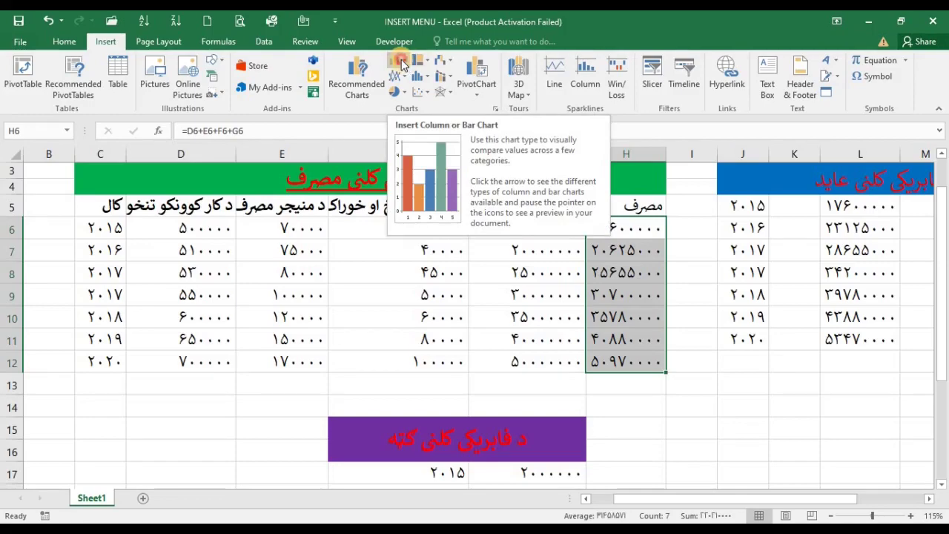
{"action": "left_click", "coordinate": [402, 63]}
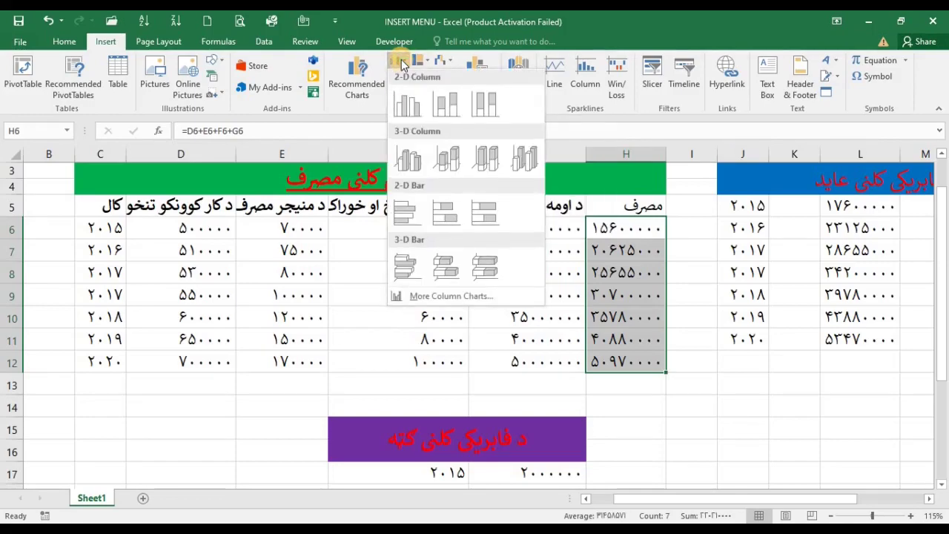
{"action": "left_click", "coordinate": [412, 108]}
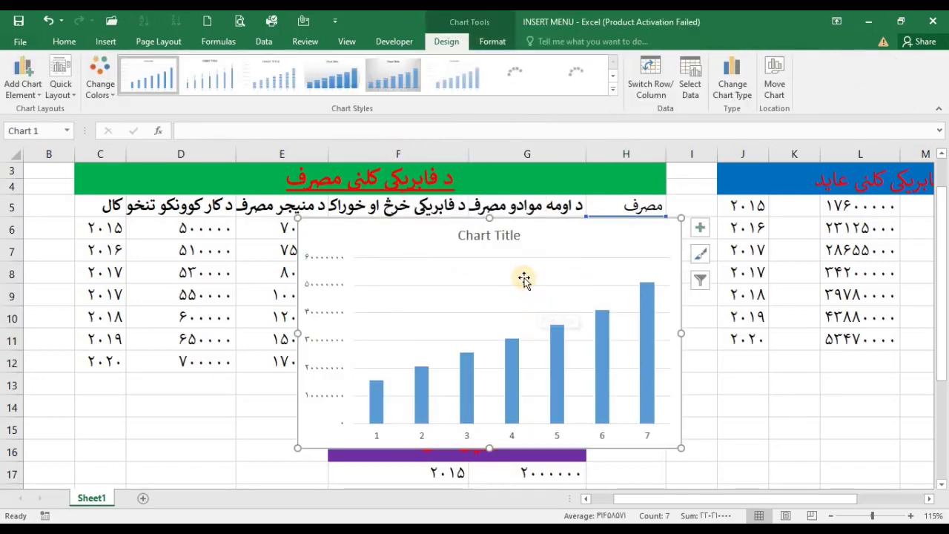
{"action": "left_click_drag", "start_coordinate": [524, 278], "coordinate": [498, 277]}
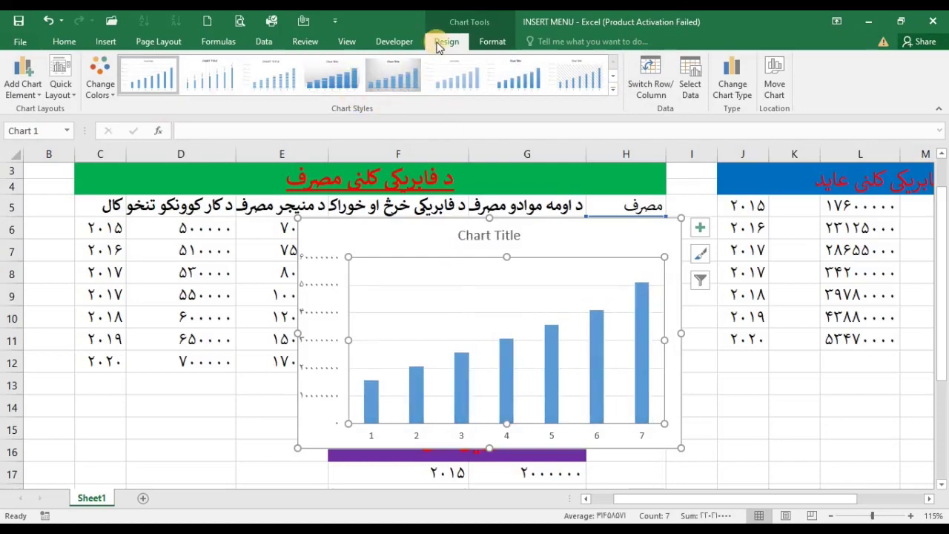
Toggle the Primary Horizontal axis through Add Chart Element > Axes
{"action": "left_click", "coordinate": [36, 90]}
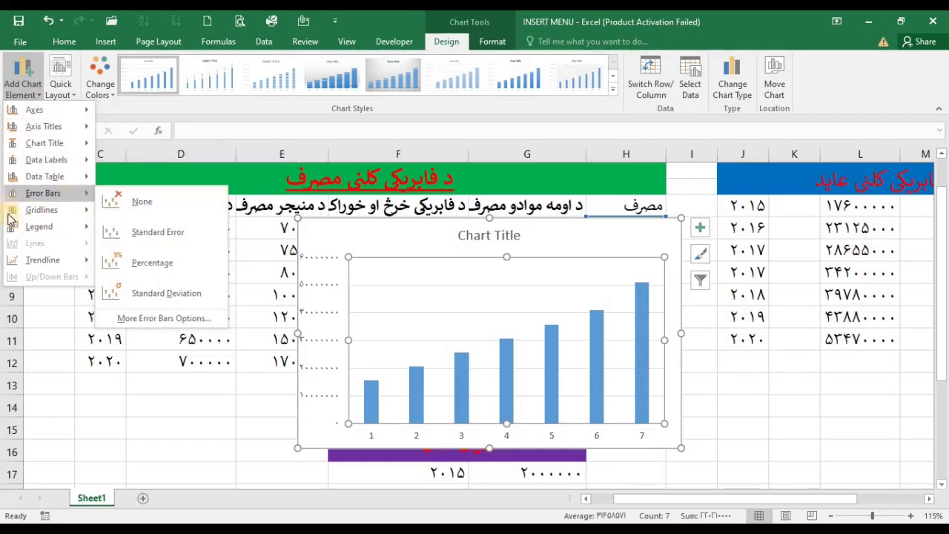
{"action": "mouse_move", "coordinate": [44, 110]}
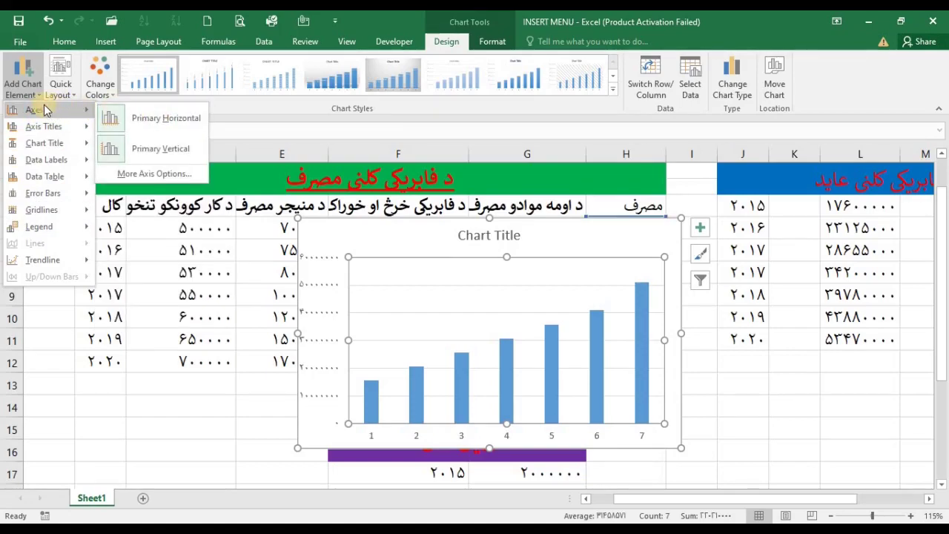
{"action": "left_click", "coordinate": [130, 136]}
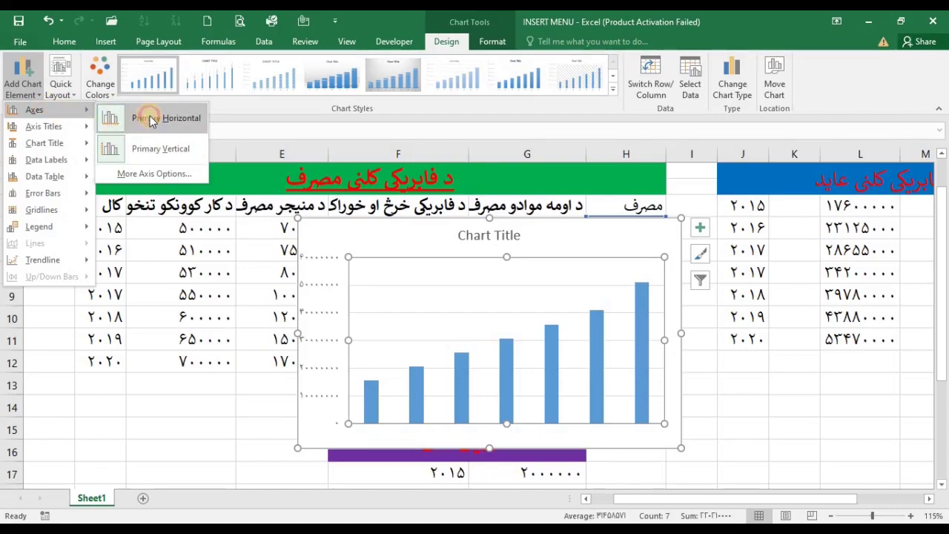
{"action": "left_click", "coordinate": [151, 121]}
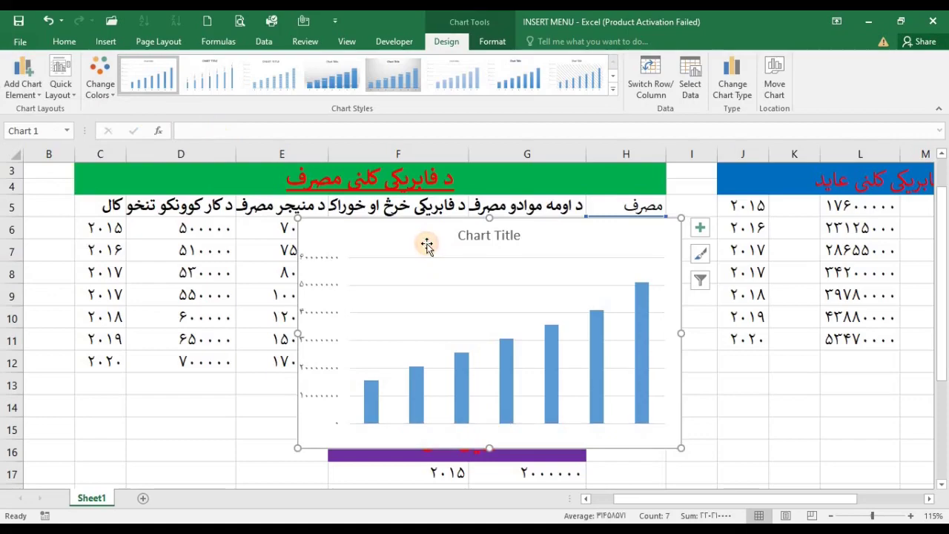
Select the chart's plot area and resize it from its top edge
{"action": "left_click", "coordinate": [494, 395]}
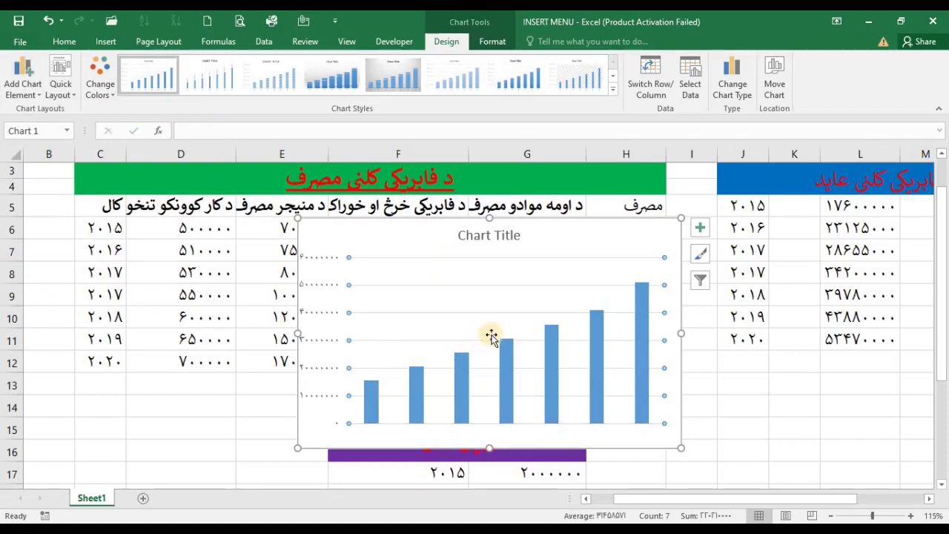
{"action": "left_click", "coordinate": [356, 270]}
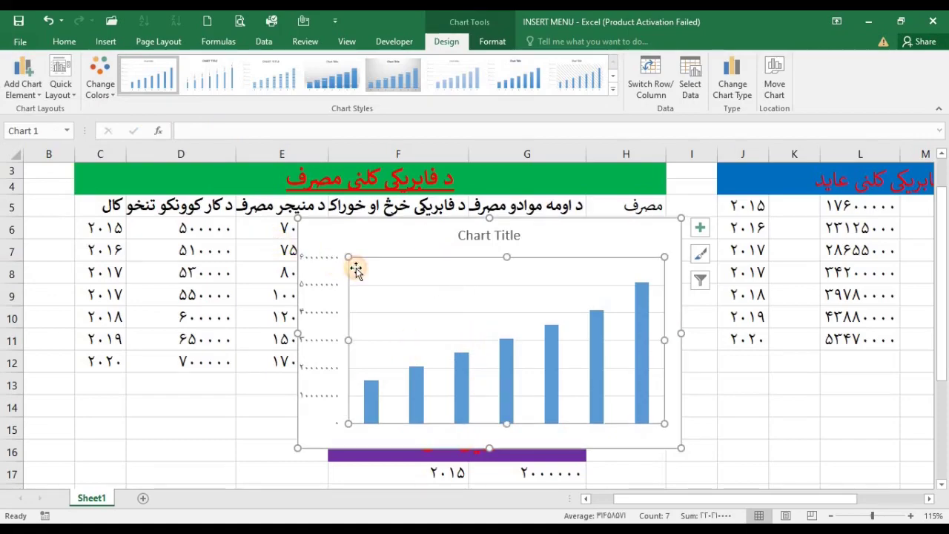
{"action": "left_click", "coordinate": [504, 289]}
{"action": "left_click", "coordinate": [498, 280]}
{"action": "mouse_move", "coordinate": [507, 257]}
{"action": "left_mouse_down"}
{"action": "mouse_move", "coordinate": [508, 275]}
{"action": "mouse_move", "coordinate": [498, 239]}
{"action": "left_mouse_up"}
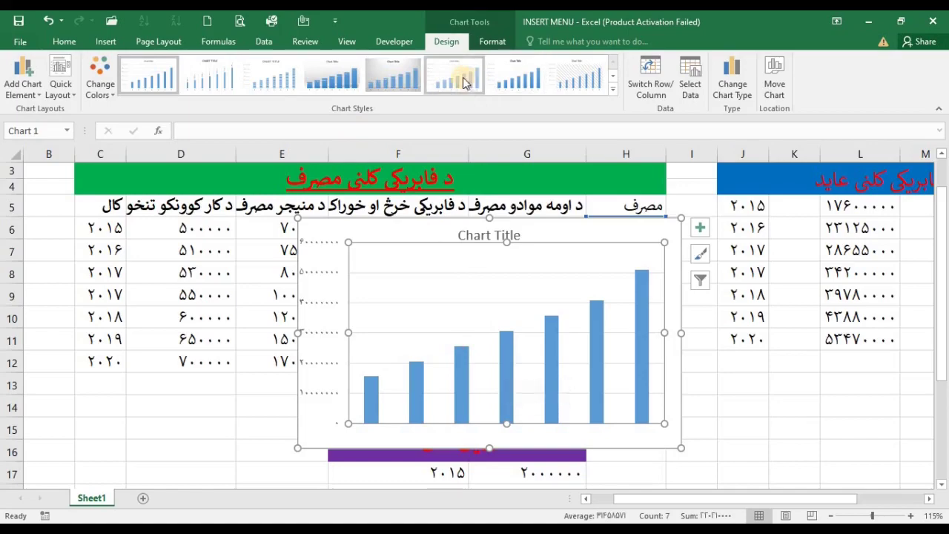
Apply the hatch-patterned Style 8 and a colourful palette to the chart
{"action": "left_click", "coordinate": [580, 82]}
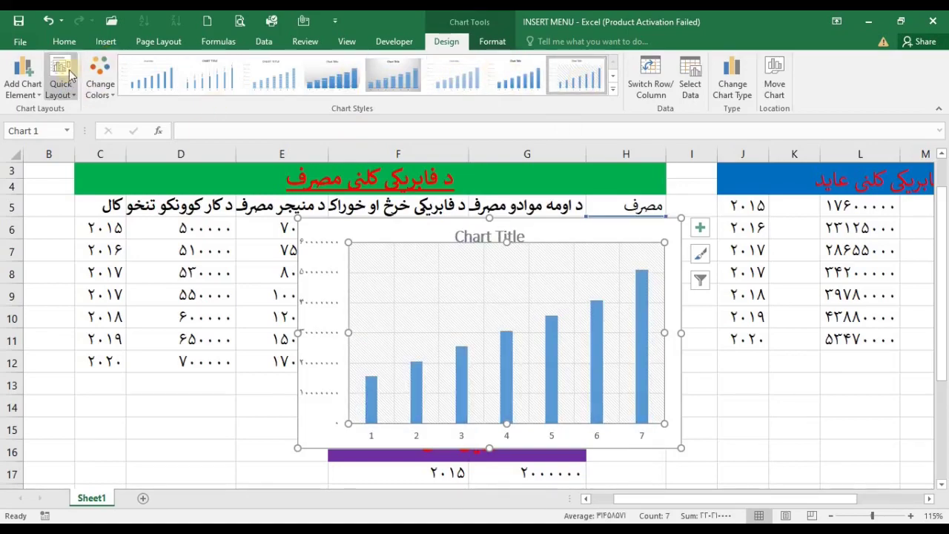
{"action": "left_click", "coordinate": [103, 89]}
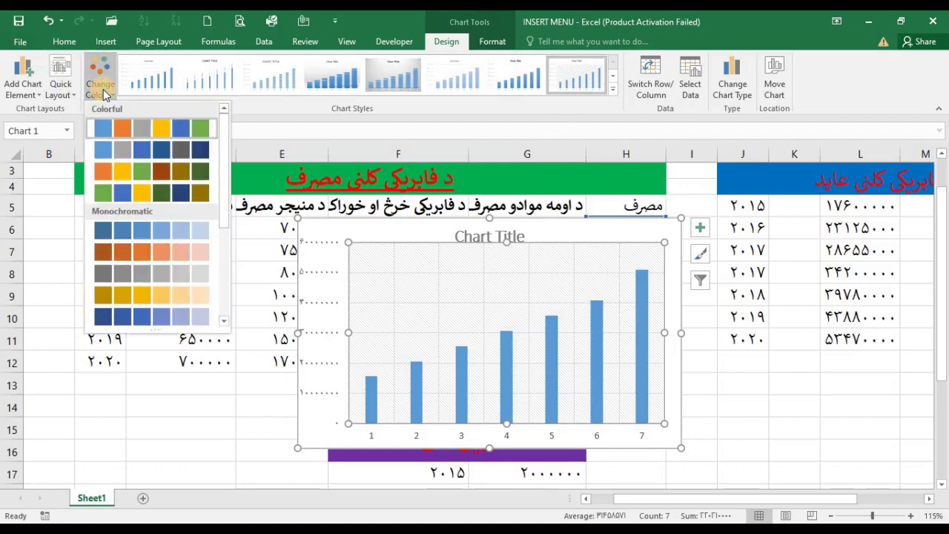
{"action": "left_click", "coordinate": [161, 131]}
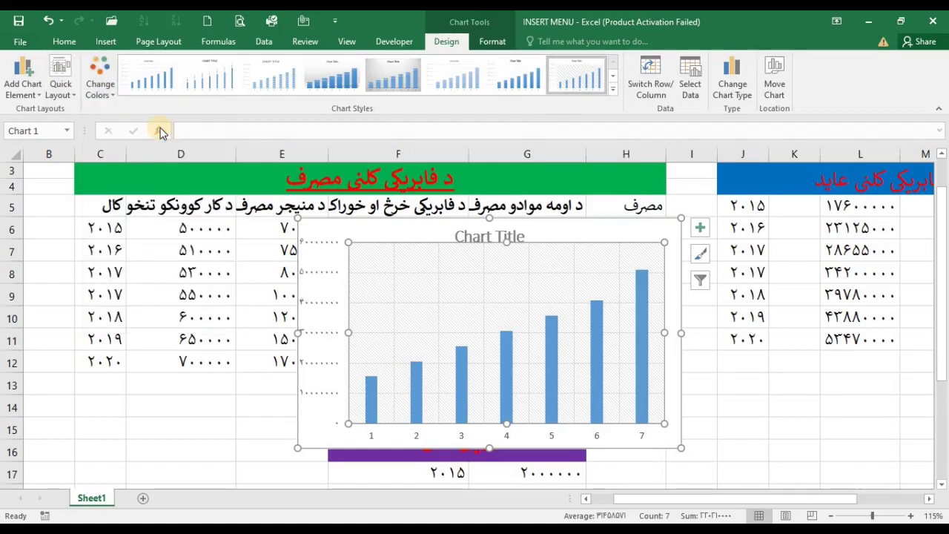
Recolour the chart's columns orange, then close Quick Layout without choosing one
{"action": "left_click", "coordinate": [482, 318]}
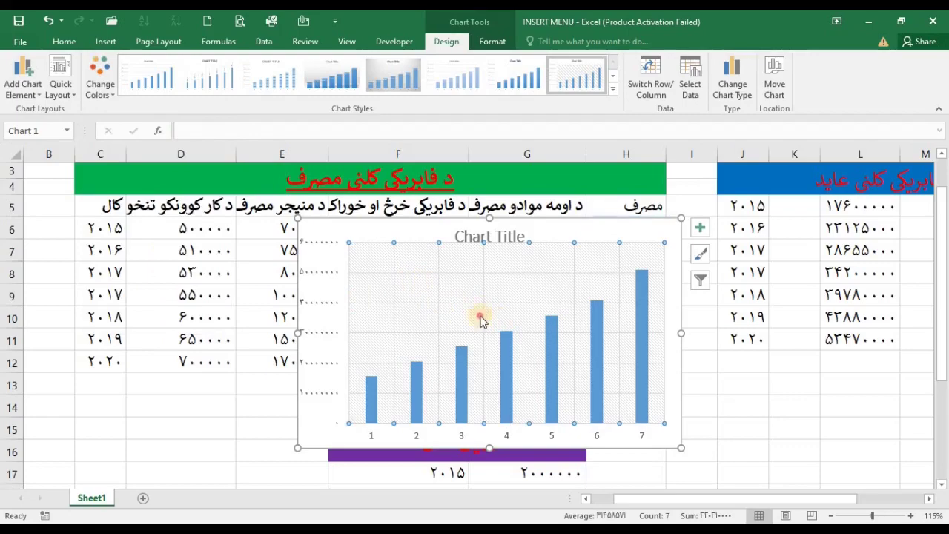
{"action": "left_click", "coordinate": [417, 285]}
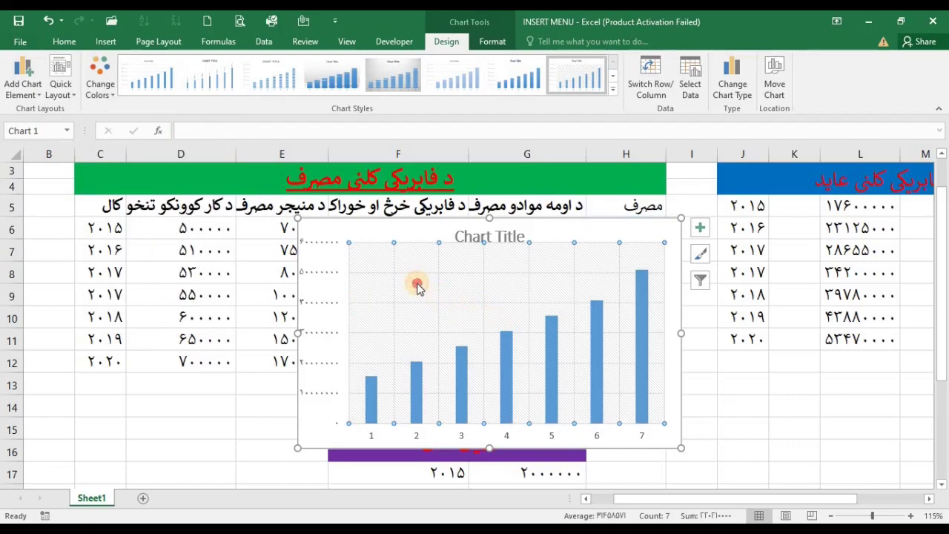
{"action": "left_click", "coordinate": [106, 87]}
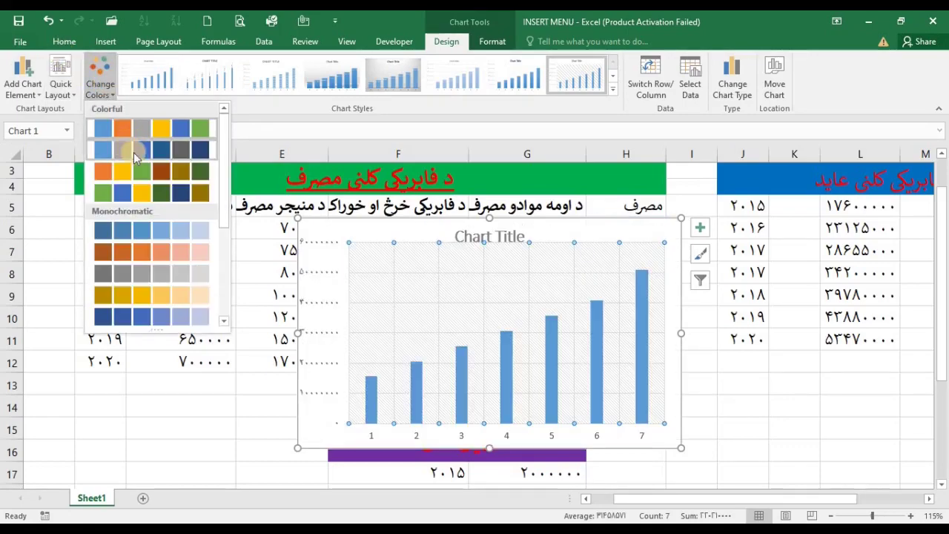
{"action": "left_click", "coordinate": [123, 172]}
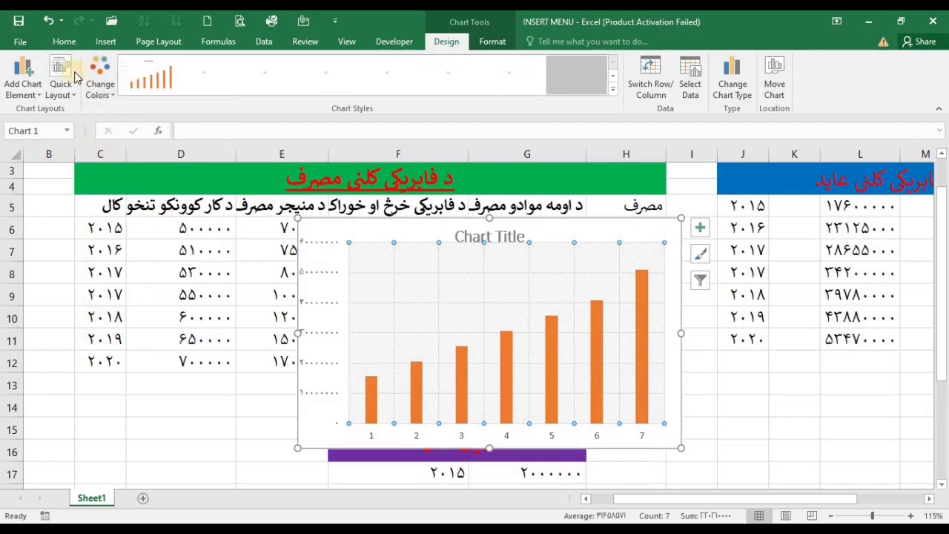
{"action": "left_click", "coordinate": [98, 87]}
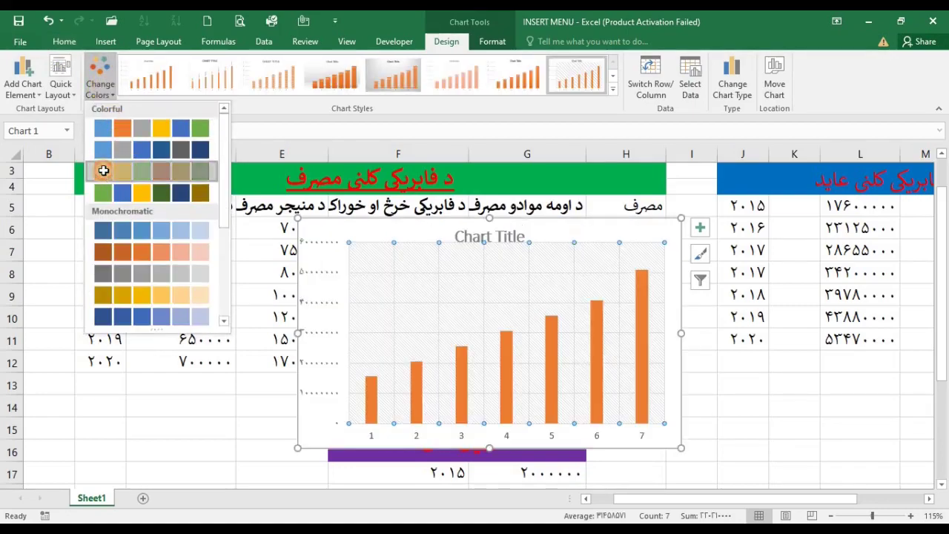
{"action": "left_click", "coordinate": [104, 172]}
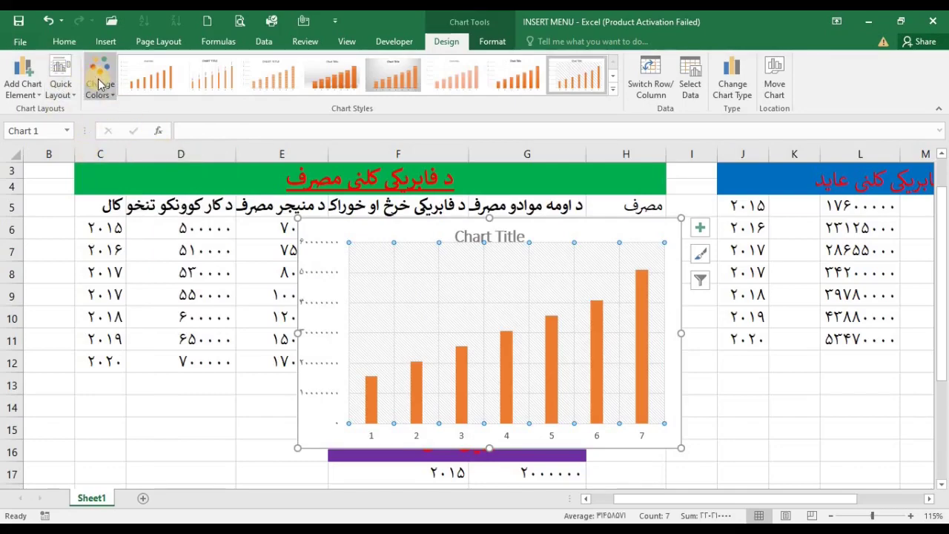
{"action": "left_click", "coordinate": [63, 87]}
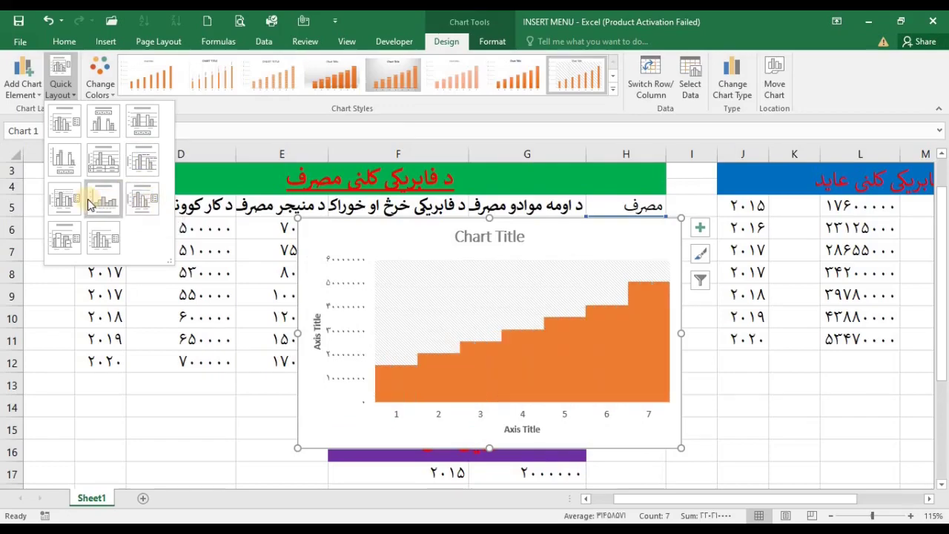
{"action": "left_click", "coordinate": [419, 268]}
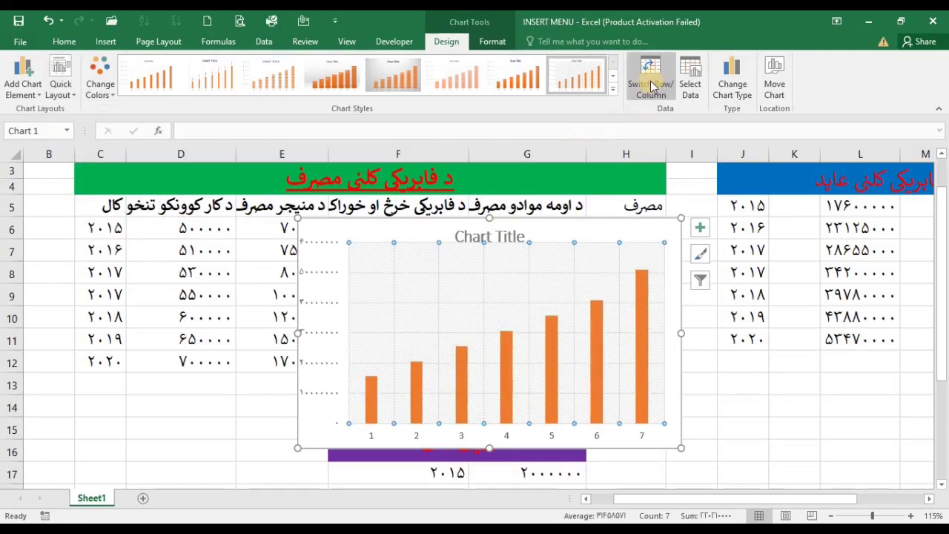
Cancel out of Select Data, then backspace away the 'Chart Title' placeholder text
{"action": "left_click", "coordinate": [690, 83]}
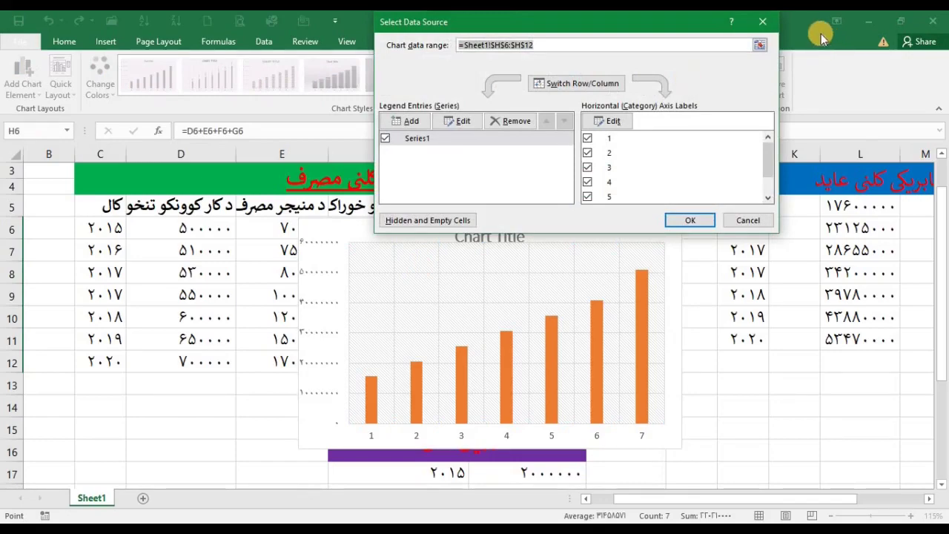
{"action": "left_click", "coordinate": [762, 22]}
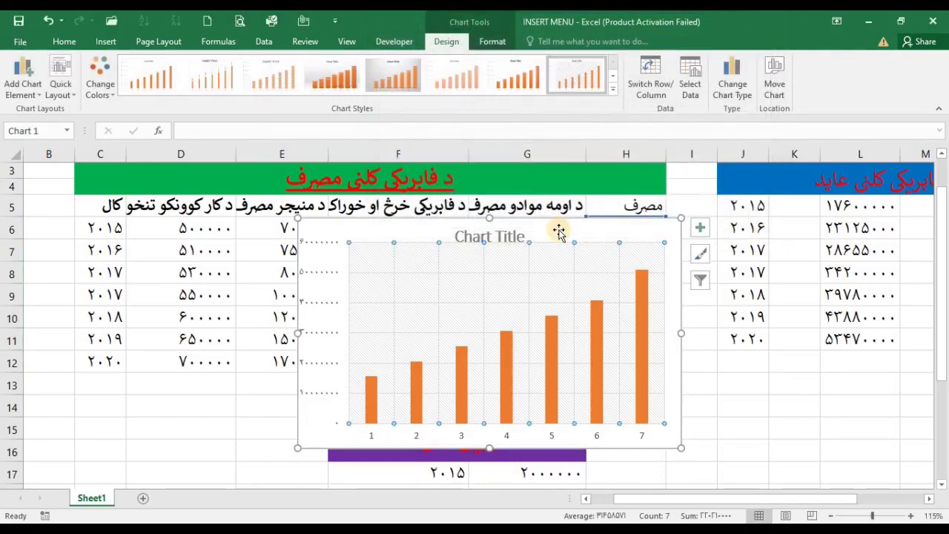
{"action": "left_click", "coordinate": [518, 319]}
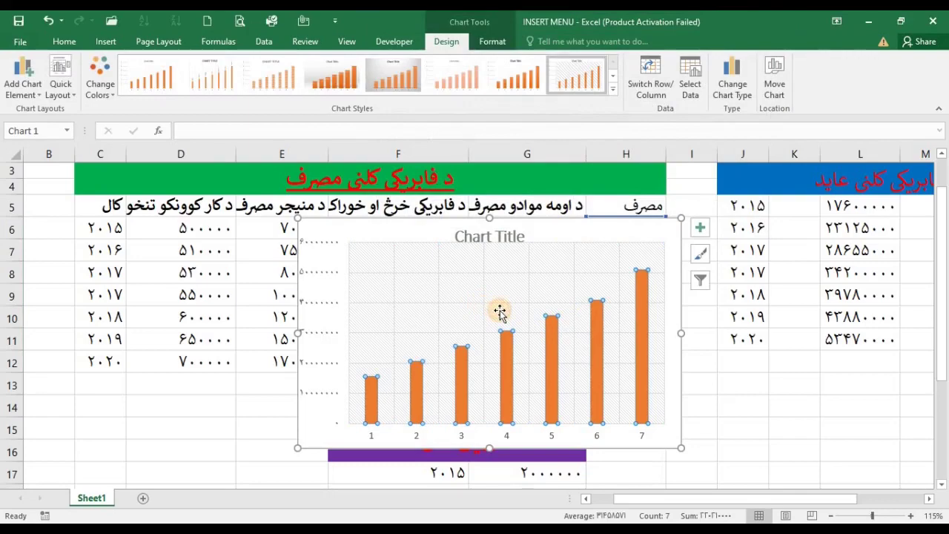
{"action": "left_click", "coordinate": [479, 293]}
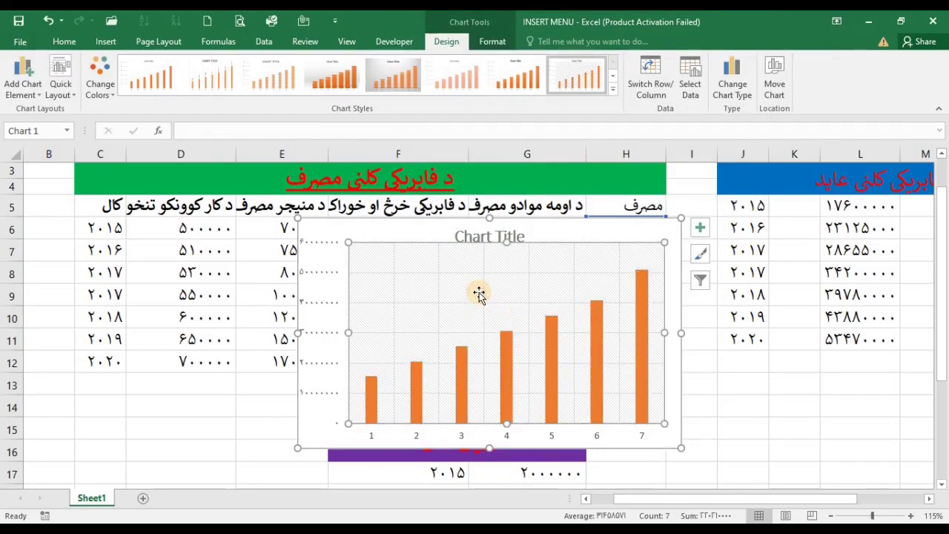
{"action": "left_click", "coordinate": [480, 232]}
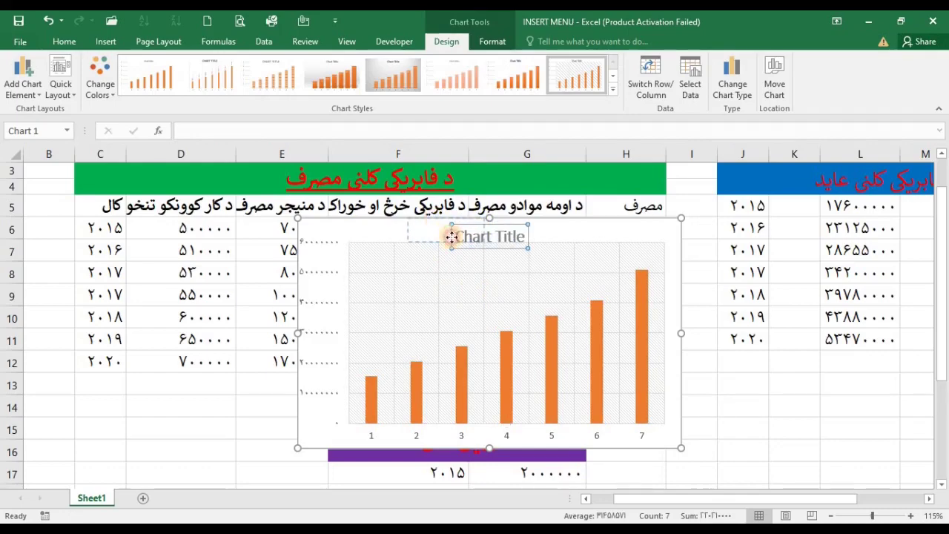
{"action": "left_click", "coordinate": [481, 244]}
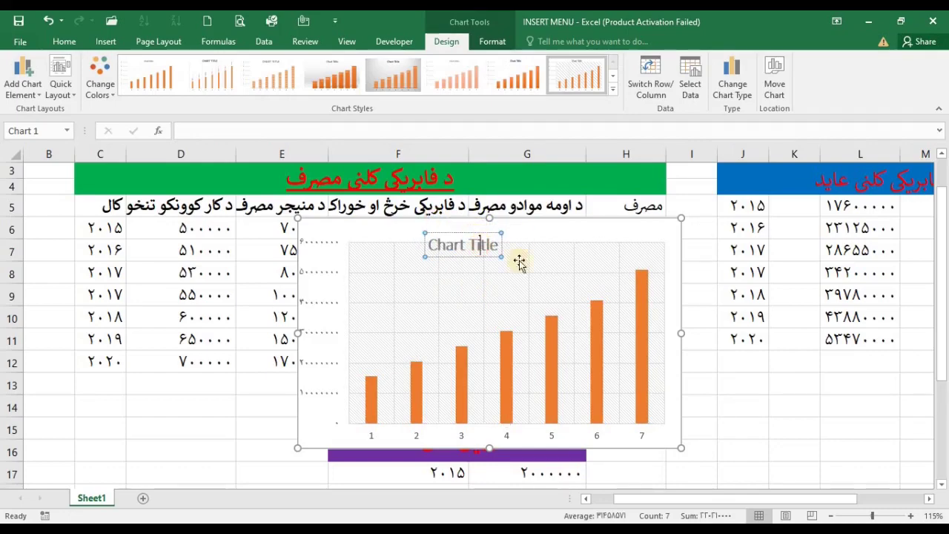
{"action": "key", "text": "BackSpace"}
{"action": "key", "text": "BackSpace"}
{"action": "key", "text": "BackSpace"}
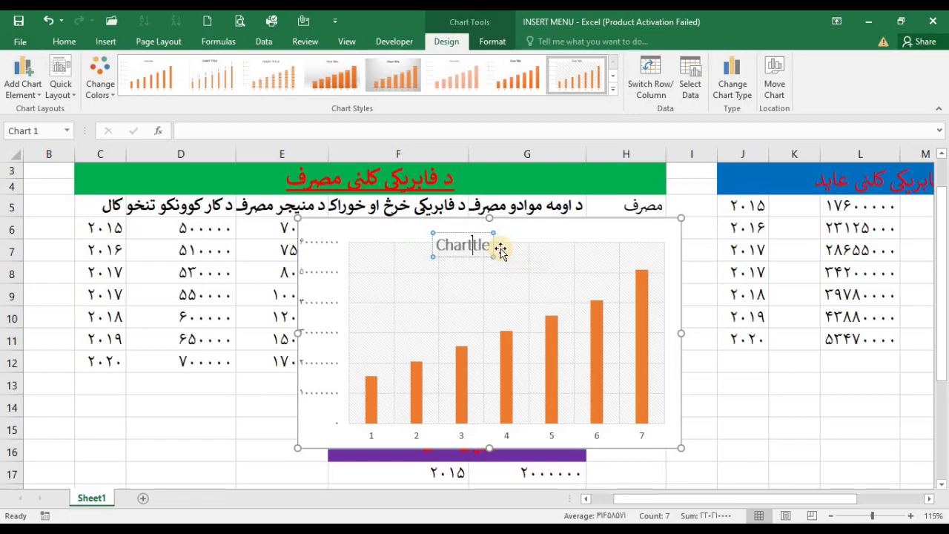
{"action": "key", "text": "BackSpace"}
{"action": "key", "text": "BackSpace"}
{"action": "key", "text": "BackSpace"}
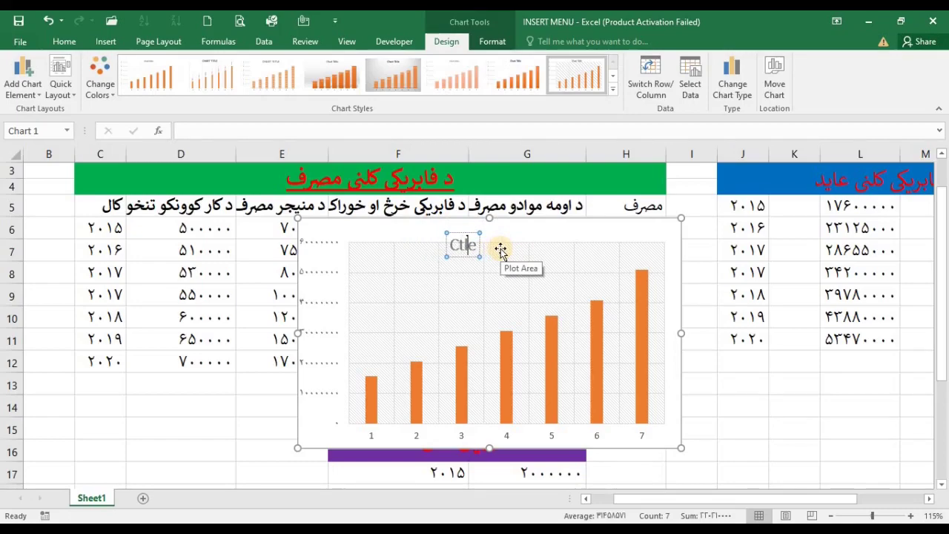
{"action": "key", "text": "BackSpace"}
{"action": "key", "text": "BackSpace"}
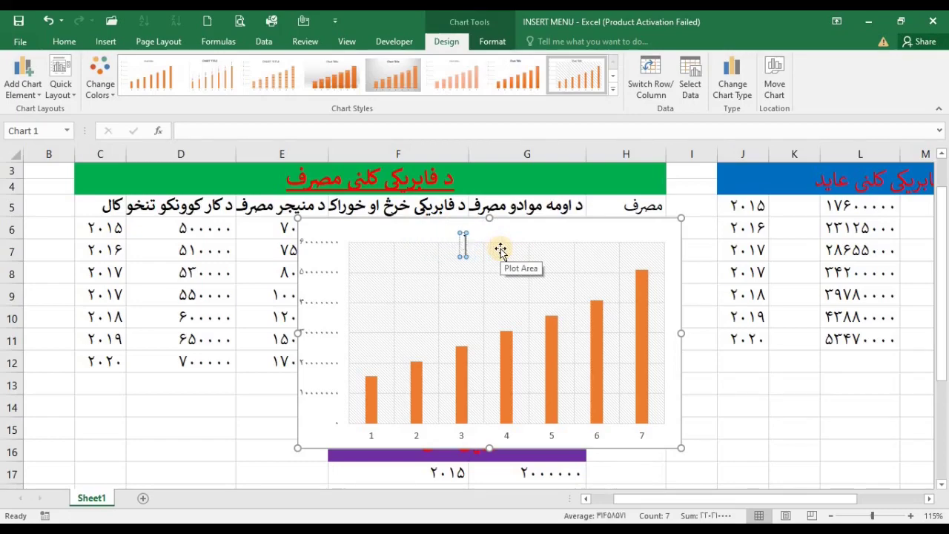
Copy the مصرف label from H5 and select the chart's empty title box
{"action": "left_click", "coordinate": [654, 208]}
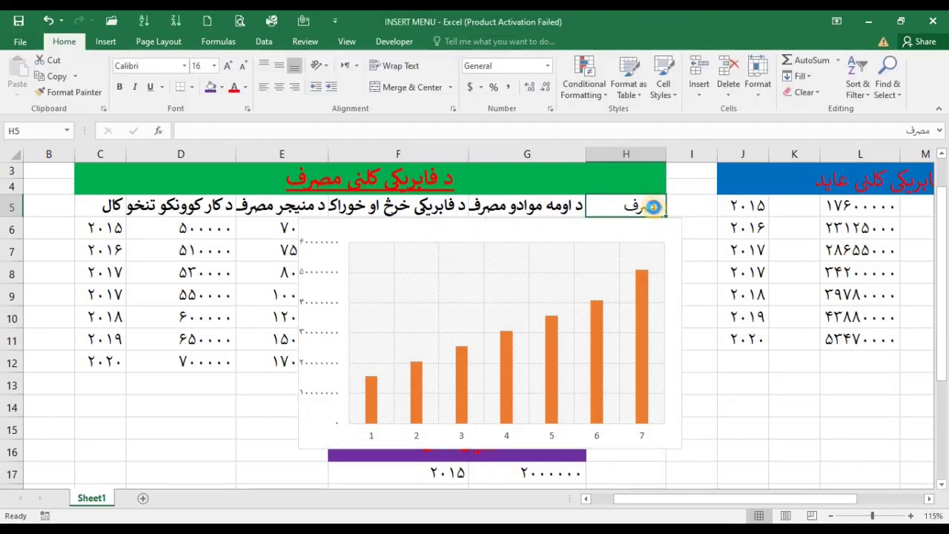
{"action": "key", "text": "ctrl+c"}
{"action": "left_click", "coordinate": [490, 261]}
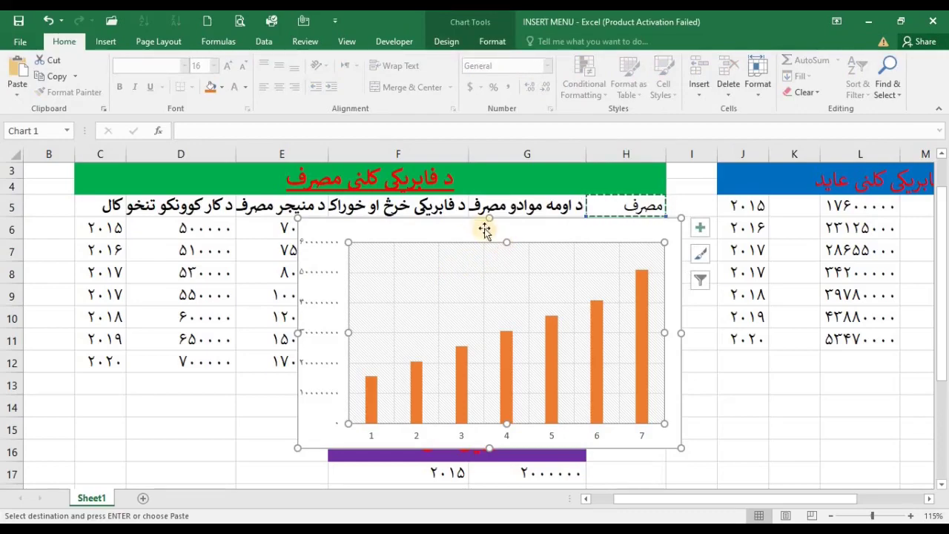
{"action": "double_click", "coordinate": [499, 259]}
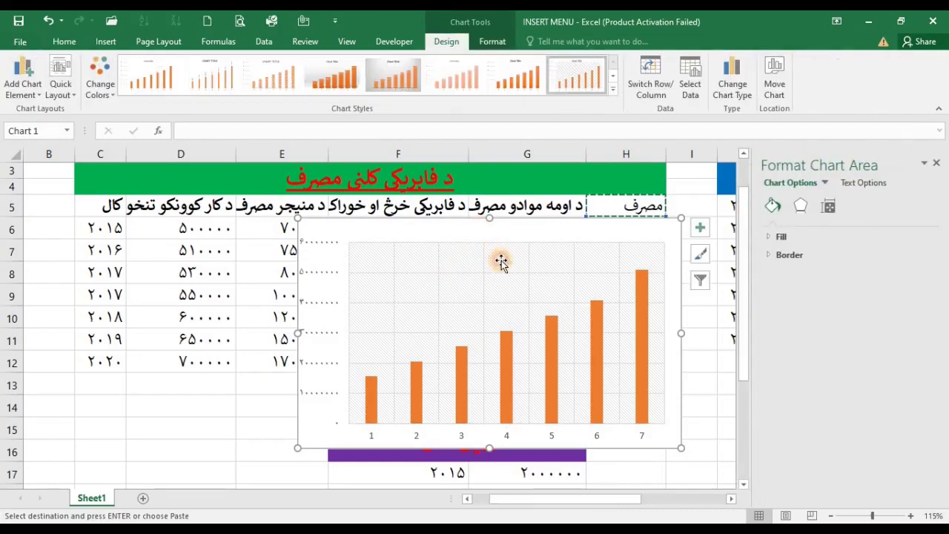
{"action": "left_click", "coordinate": [701, 228]}
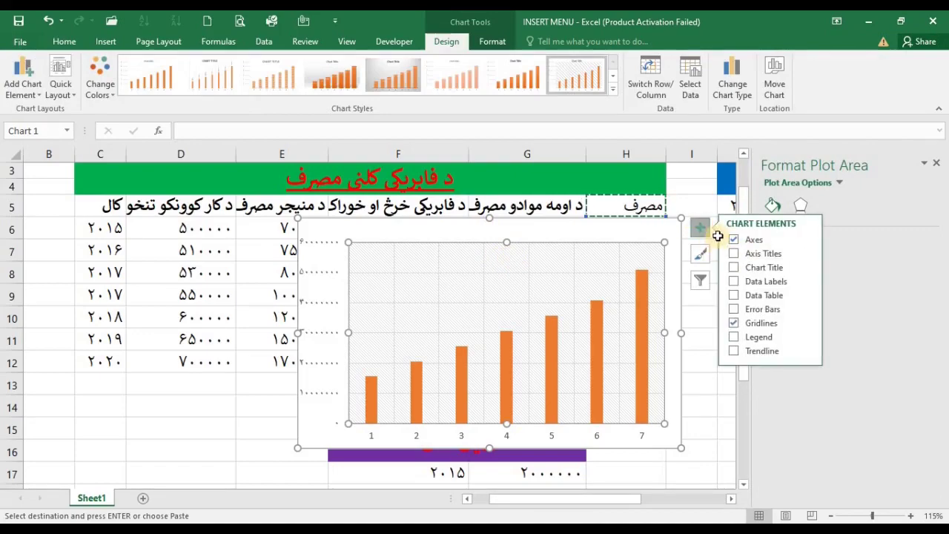
{"action": "left_click", "coordinate": [716, 235]}
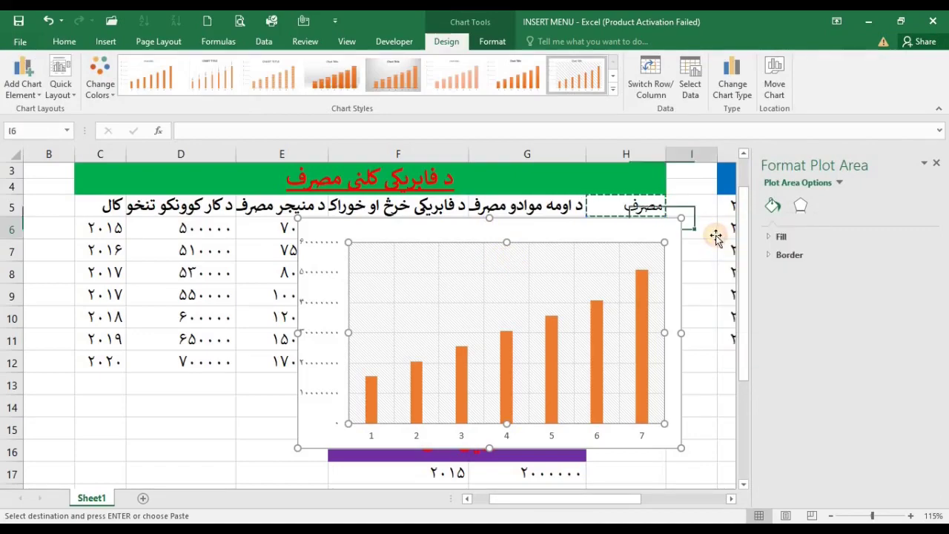
{"action": "left_click", "coordinate": [528, 251]}
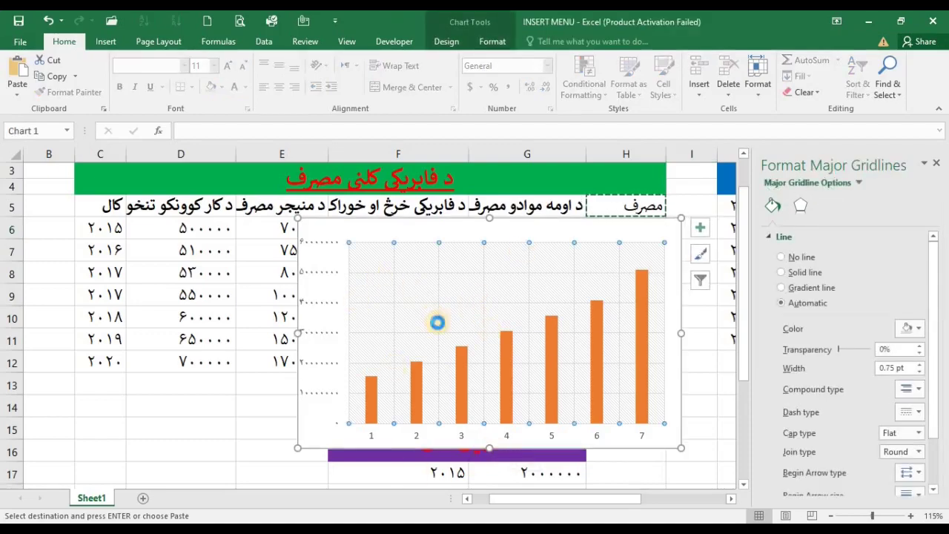
{"action": "left_click", "coordinate": [437, 322]}
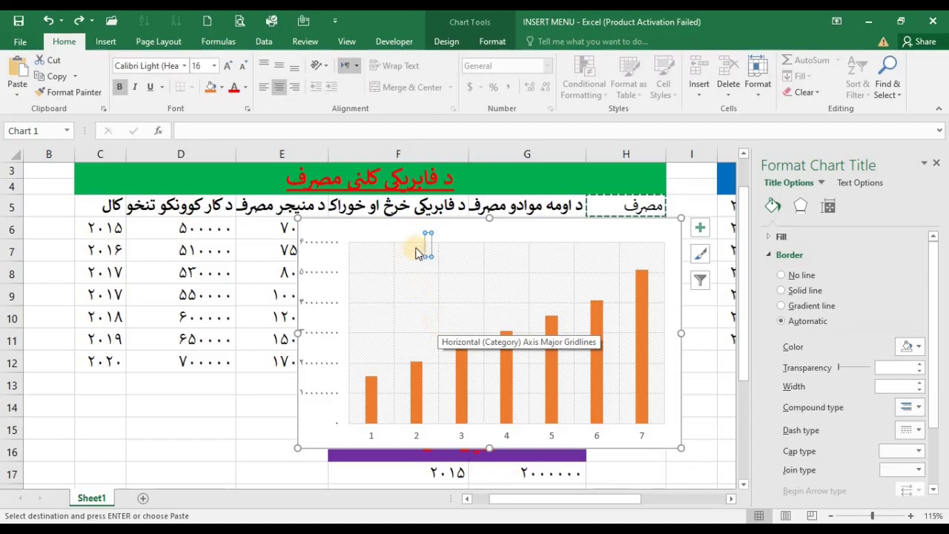
{"action": "left_click", "coordinate": [700, 227]}
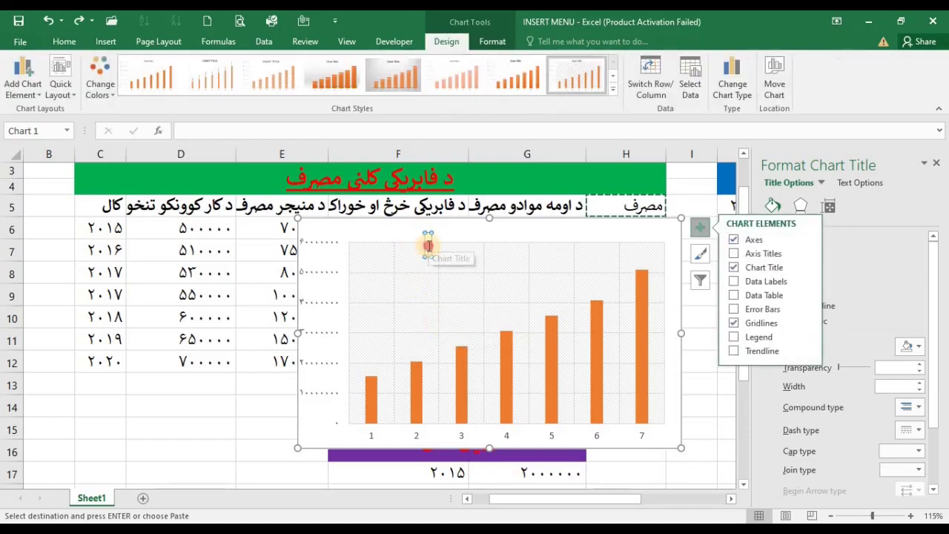
{"action": "left_click", "coordinate": [428, 246]}
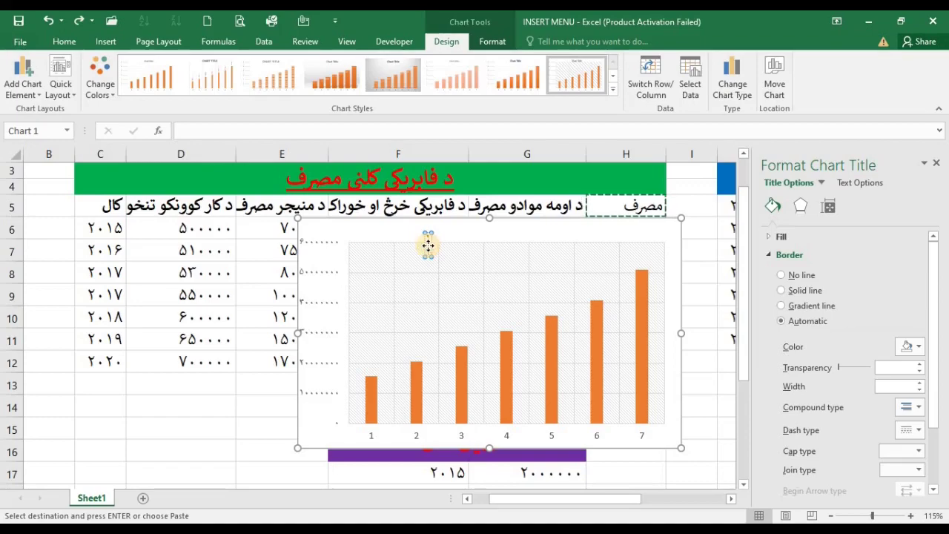
Paste مصرف into the chart title using Keep Text Only
{"action": "key", "text": "ctrl+v"}
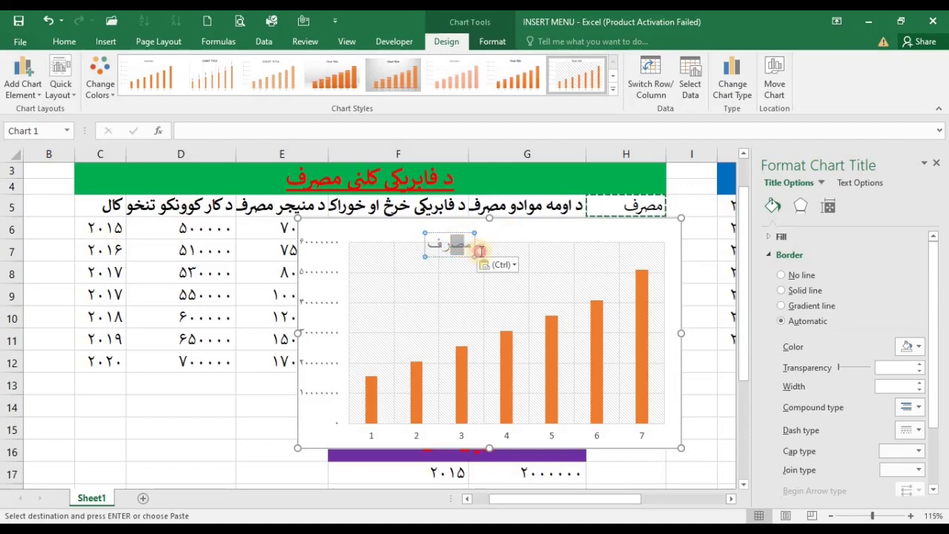
{"action": "left_click_drag", "start_coordinate": [451, 242], "coordinate": [498, 261]}
{"action": "left_click", "coordinate": [517, 265]}
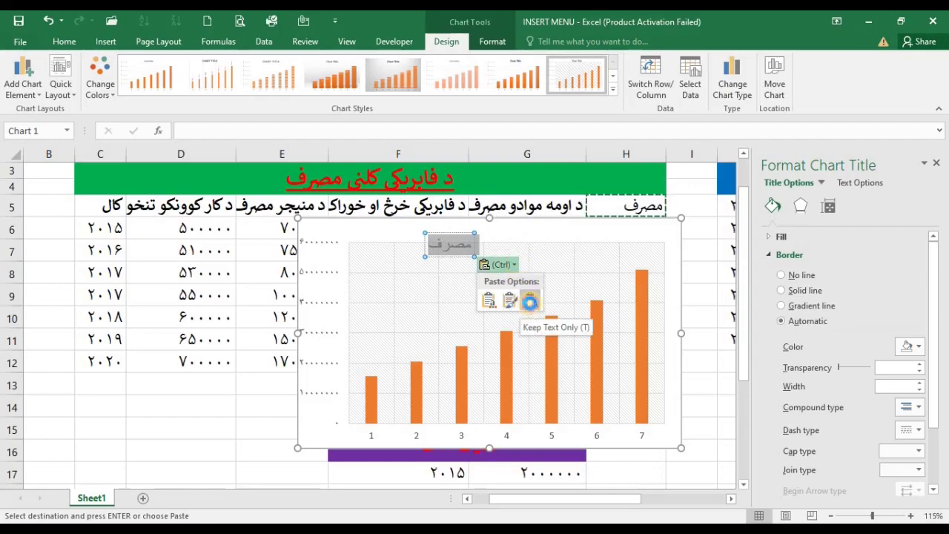
{"action": "left_click", "coordinate": [529, 300]}
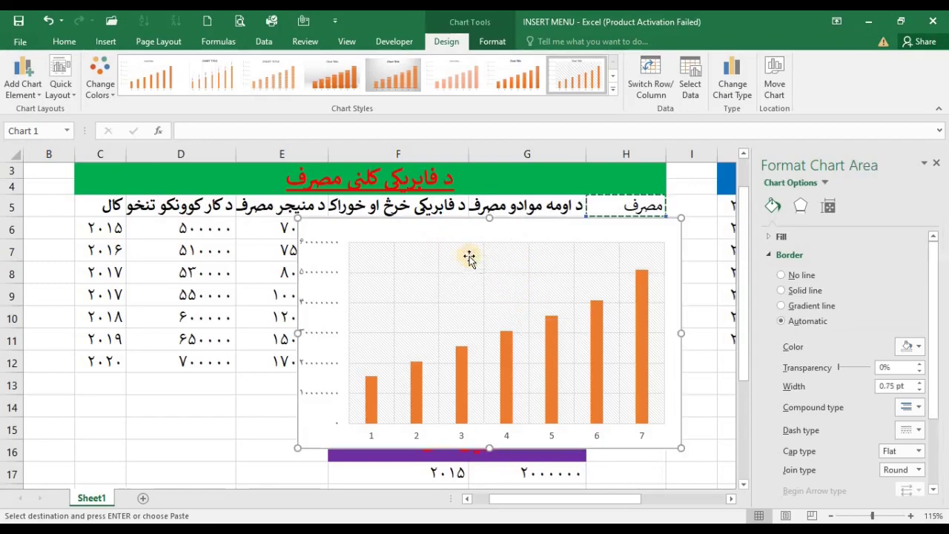
Keep the chart as an object in Sheet1 via Move Chart
{"action": "left_click_drag", "start_coordinate": [483, 265], "coordinate": [531, 268]}
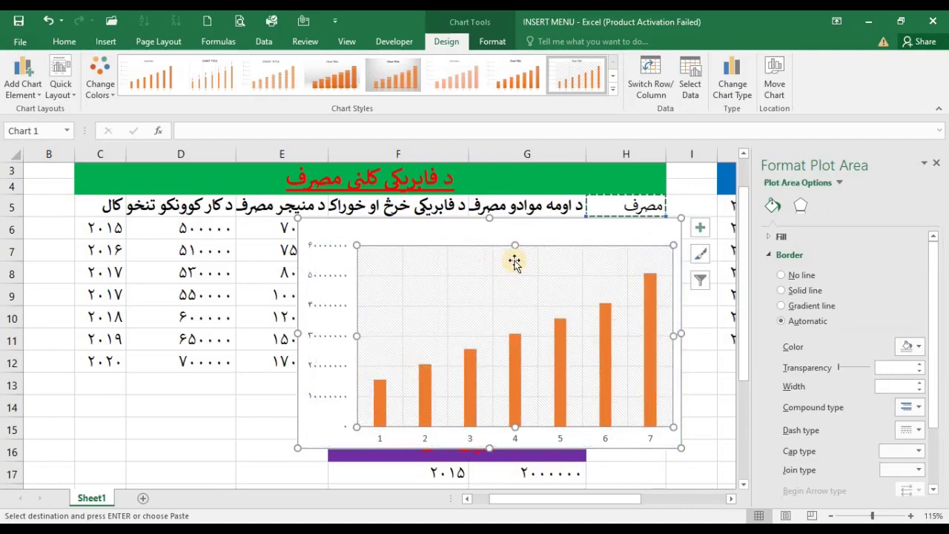
{"action": "key", "text": "ctrl+z"}
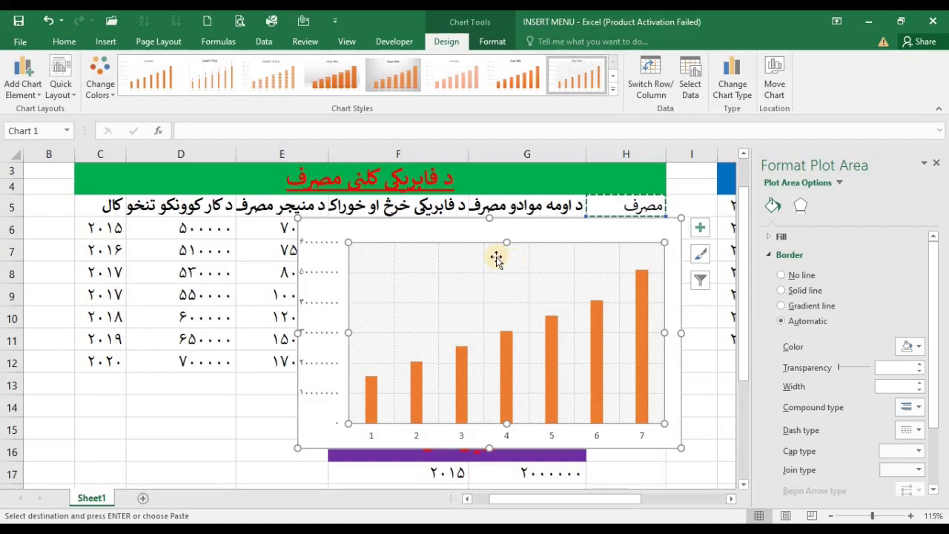
{"action": "left_click", "coordinate": [774, 83]}
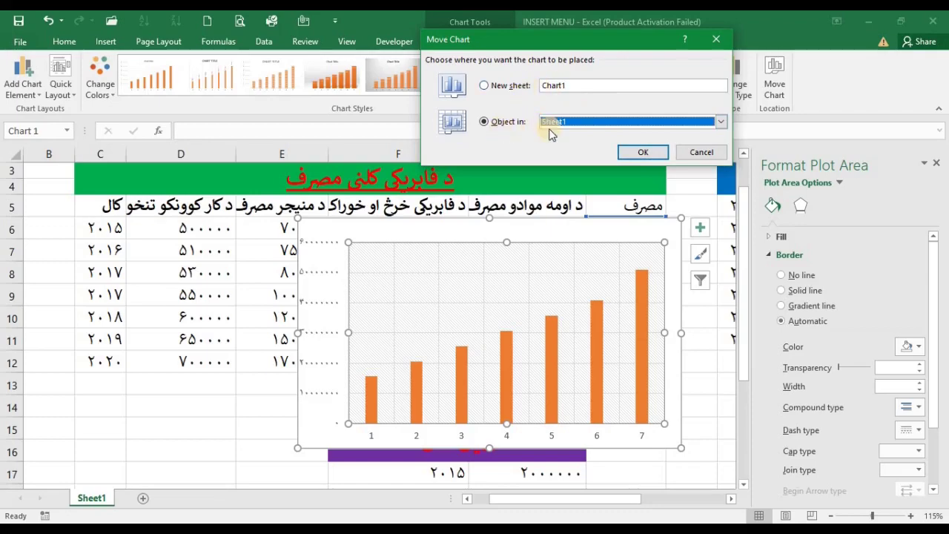
{"action": "left_click", "coordinate": [724, 123]}
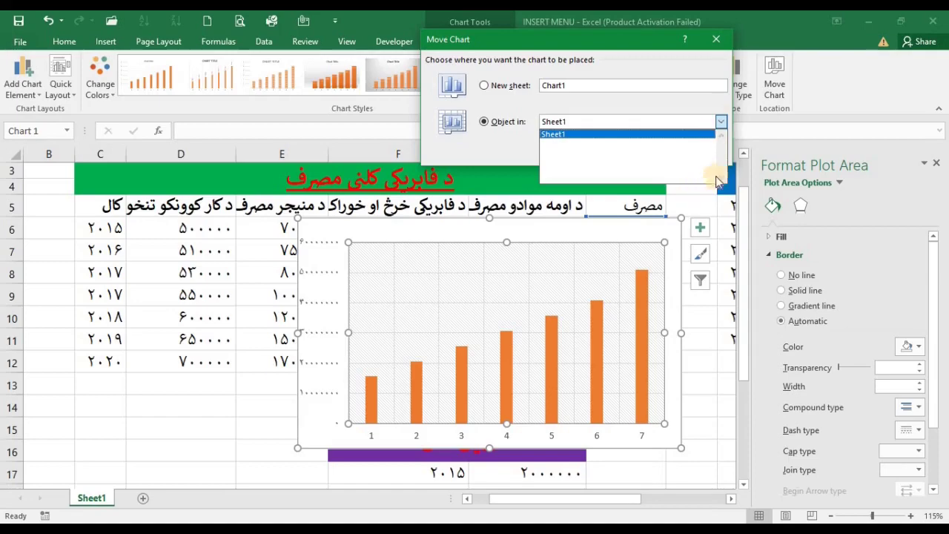
{"action": "left_click", "coordinate": [718, 122]}
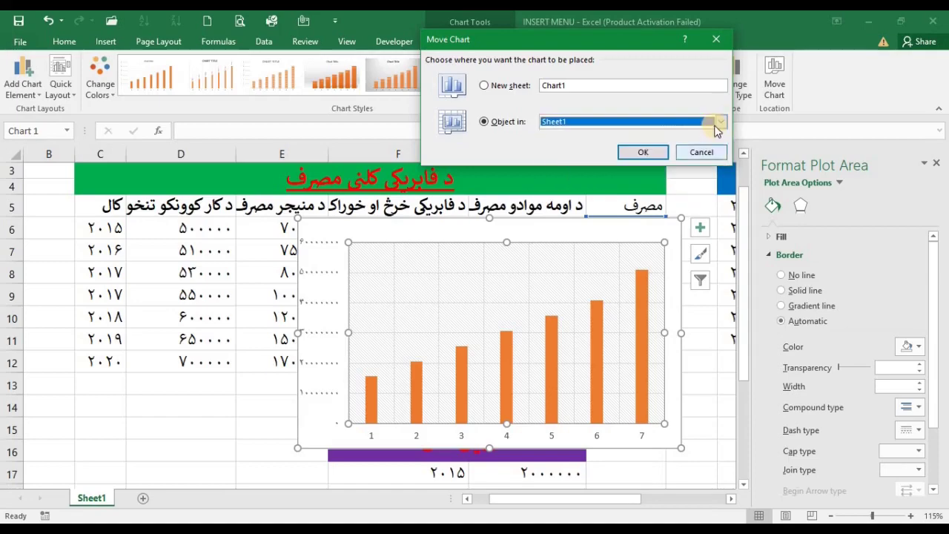
{"action": "left_click", "coordinate": [645, 148]}
Drag the orange chart over columns C–G, close the Format pane, and select L5:L11
{"action": "left_click", "coordinate": [549, 324]}
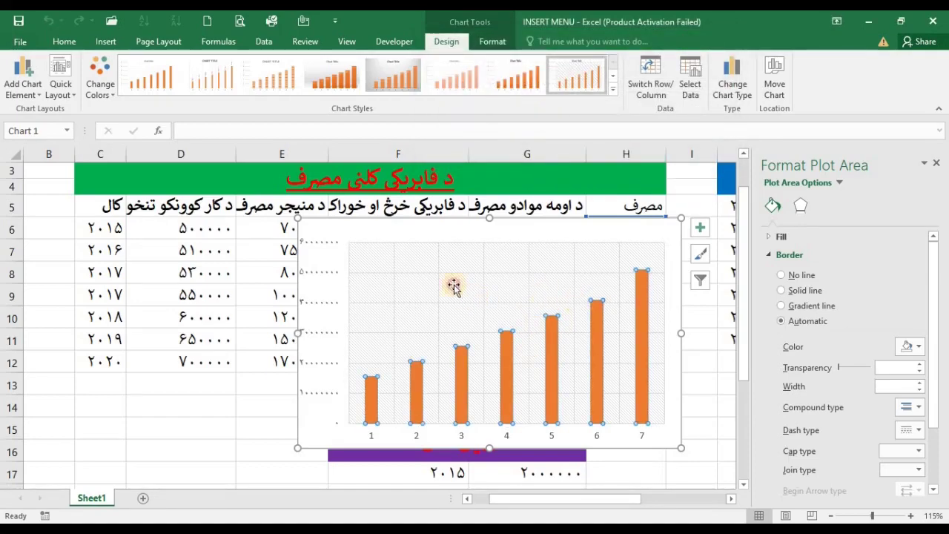
{"action": "mouse_move", "coordinate": [364, 227]}
{"action": "left_mouse_down"}
{"action": "mouse_move", "coordinate": [512, 285]}
{"action": "mouse_move", "coordinate": [131, 131]}
{"action": "left_mouse_up"}
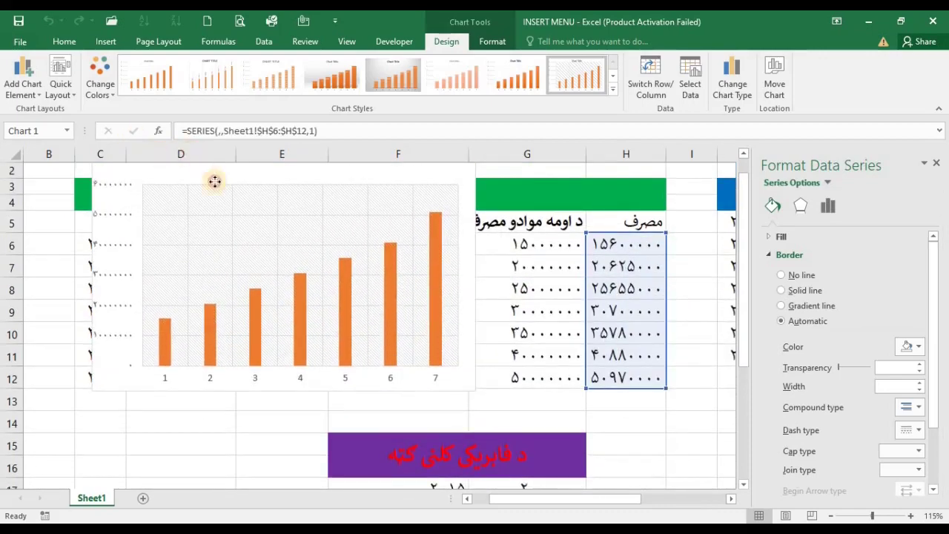
{"action": "left_click_drag", "start_coordinate": [215, 181], "coordinate": [228, 198]}
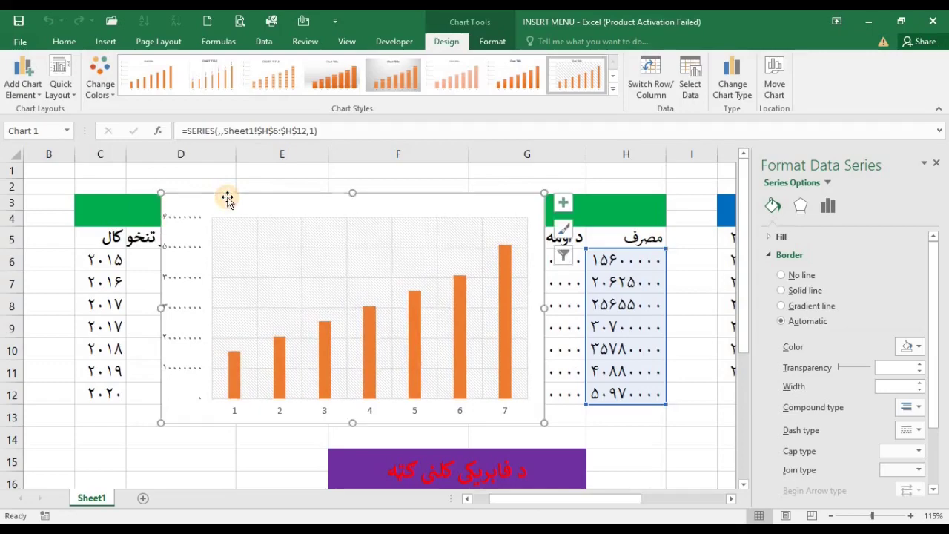
{"action": "left_click", "coordinate": [227, 199]}
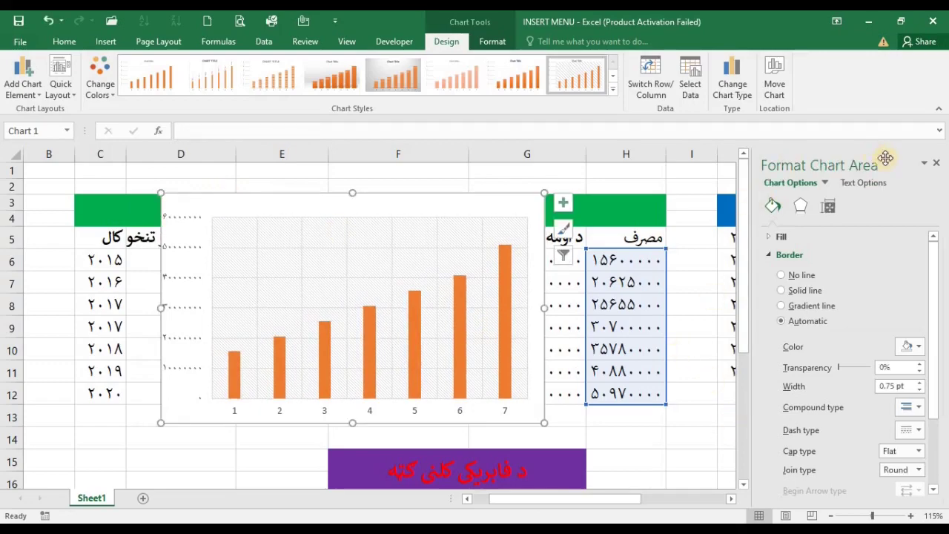
{"action": "left_click", "coordinate": [937, 164]}
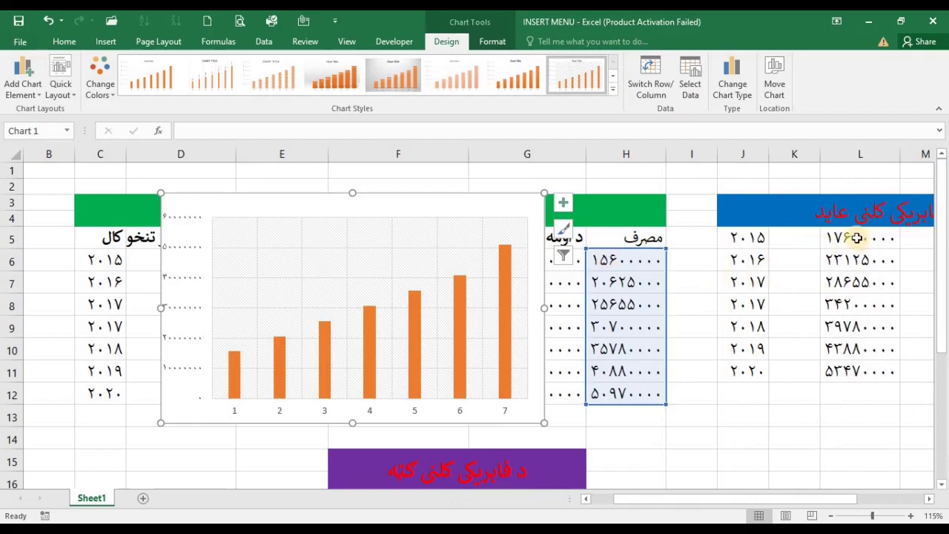
{"action": "left_click_drag", "start_coordinate": [865, 244], "coordinate": [883, 367]}
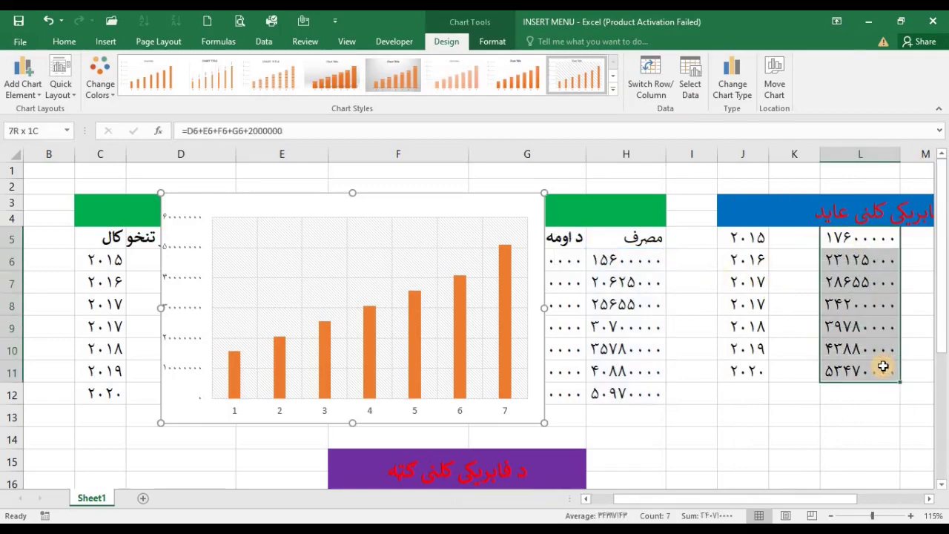
Insert a 2-D clustered column chart of L5:L11 and shrink it
{"action": "left_click", "coordinate": [104, 40]}
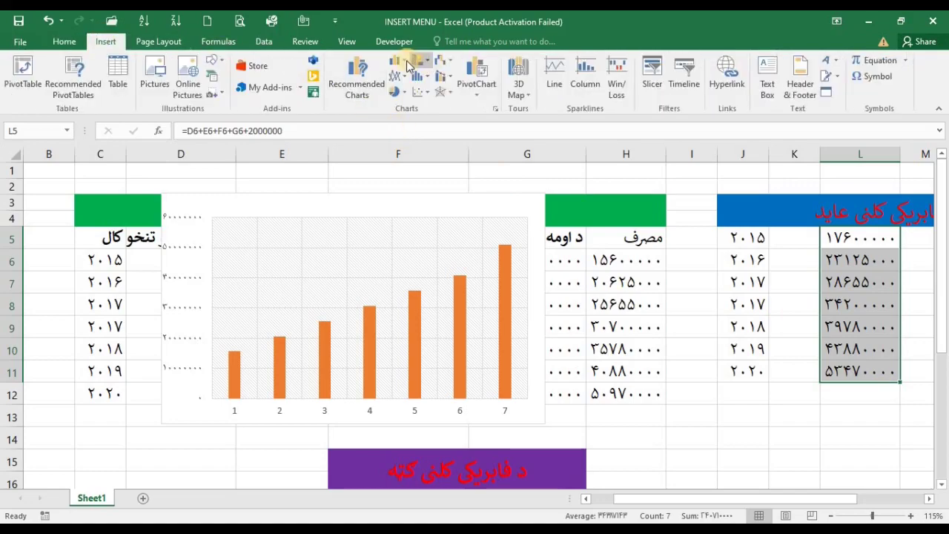
{"action": "left_click", "coordinate": [399, 62]}
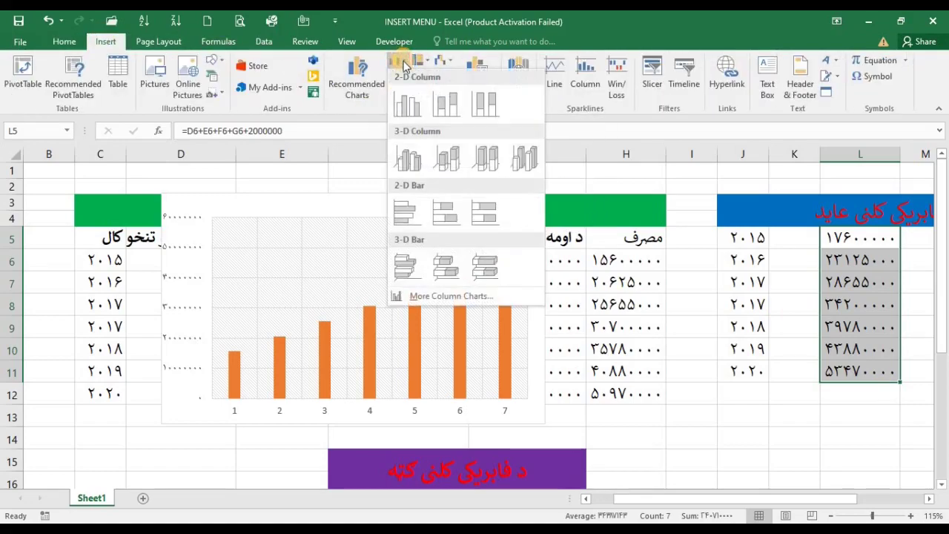
{"action": "left_click", "coordinate": [406, 109]}
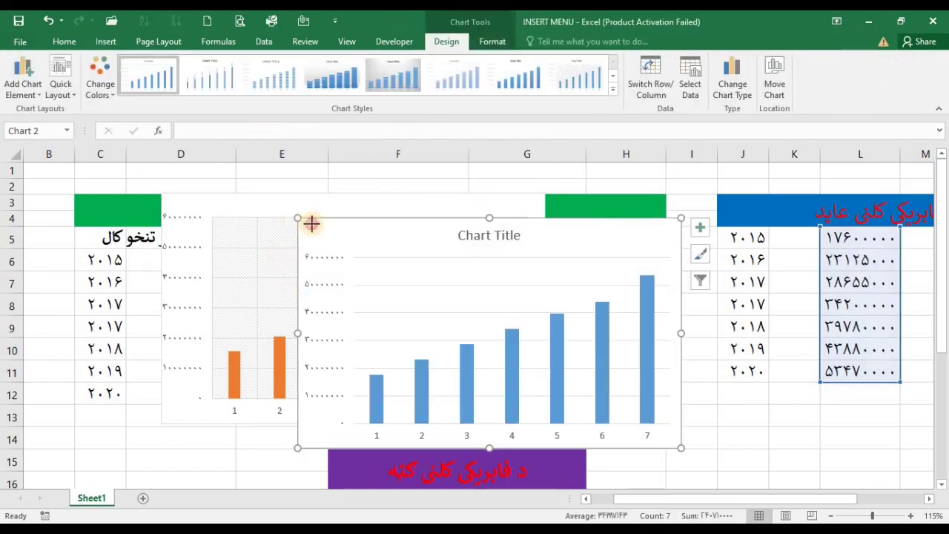
{"action": "left_click_drag", "start_coordinate": [296, 218], "coordinate": [359, 248]}
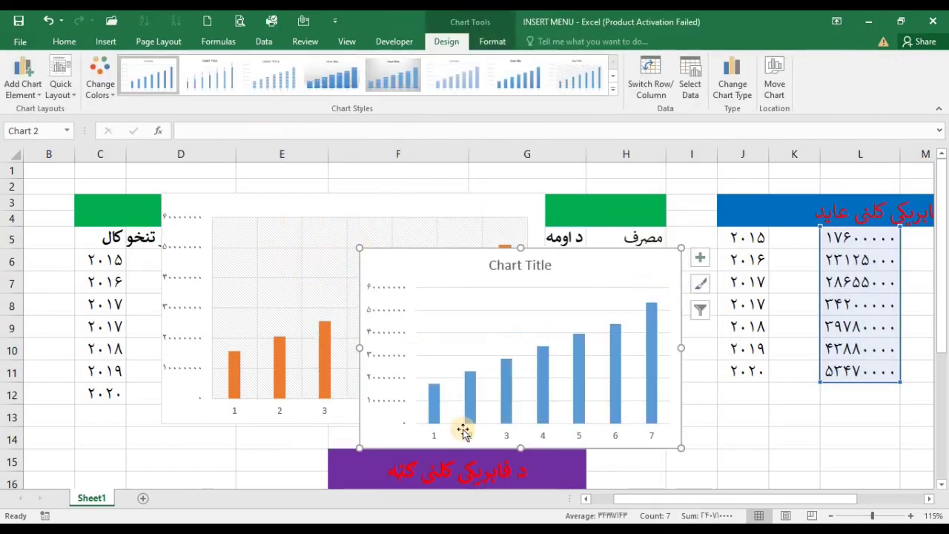
{"action": "left_click_drag", "start_coordinate": [521, 447], "coordinate": [521, 435]}
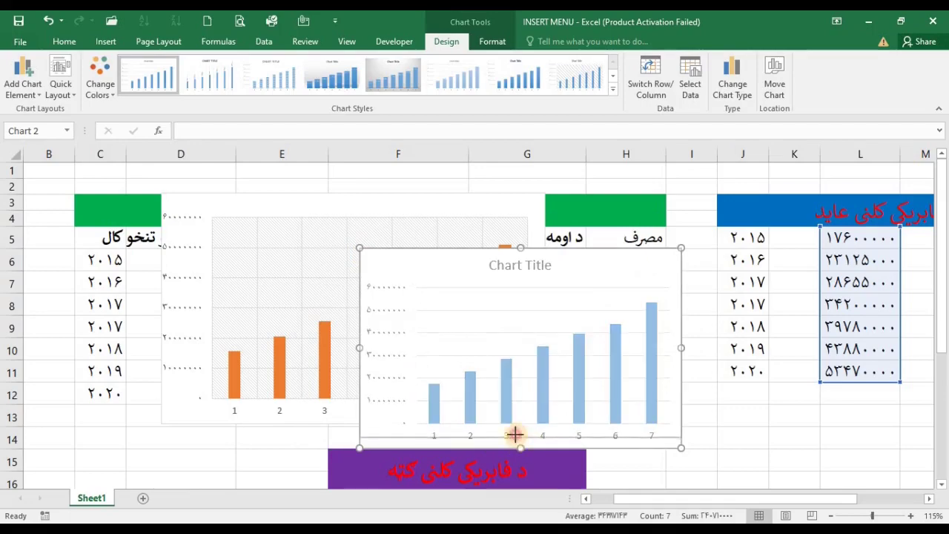
Reposition the new chart's title back at the top centre
{"action": "left_click", "coordinate": [506, 364]}
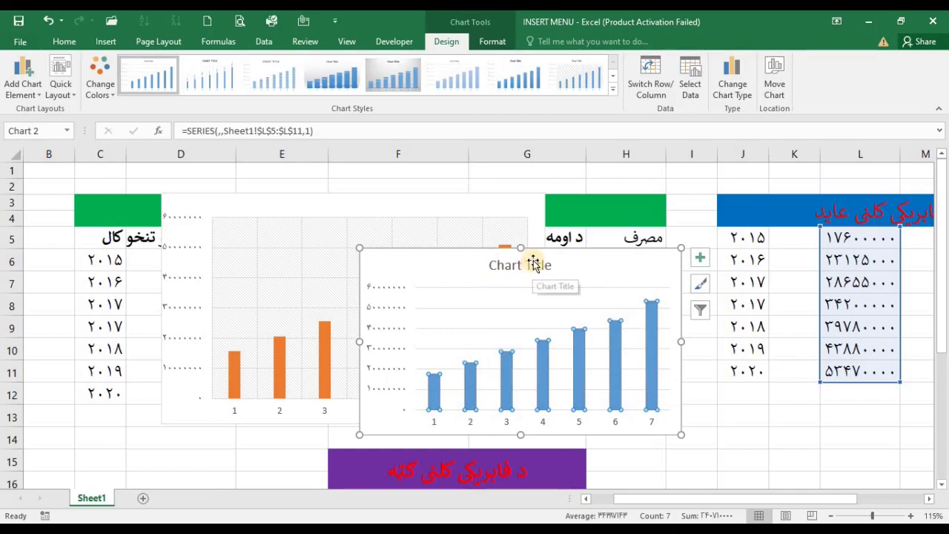
{"action": "left_click_drag", "start_coordinate": [530, 265], "coordinate": [653, 251]}
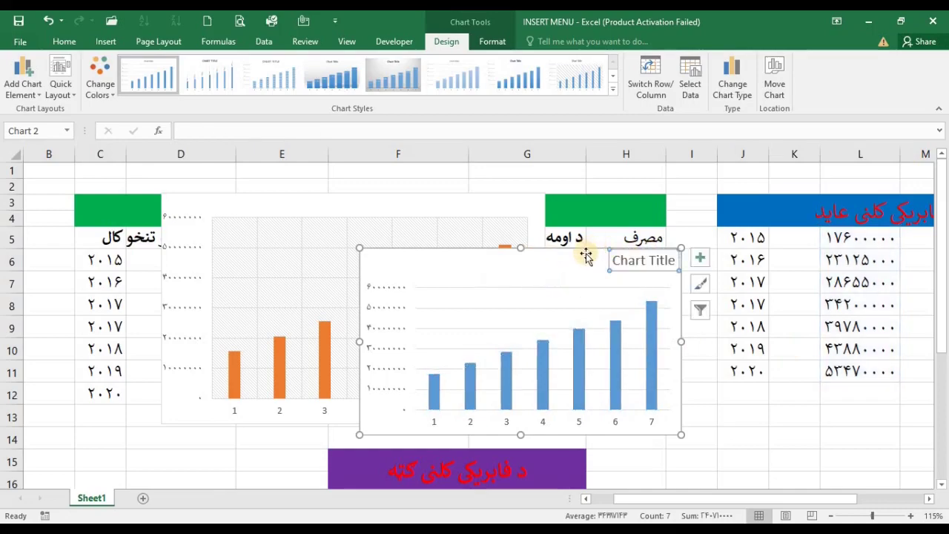
{"action": "left_click_drag", "start_coordinate": [585, 256], "coordinate": [465, 263]}
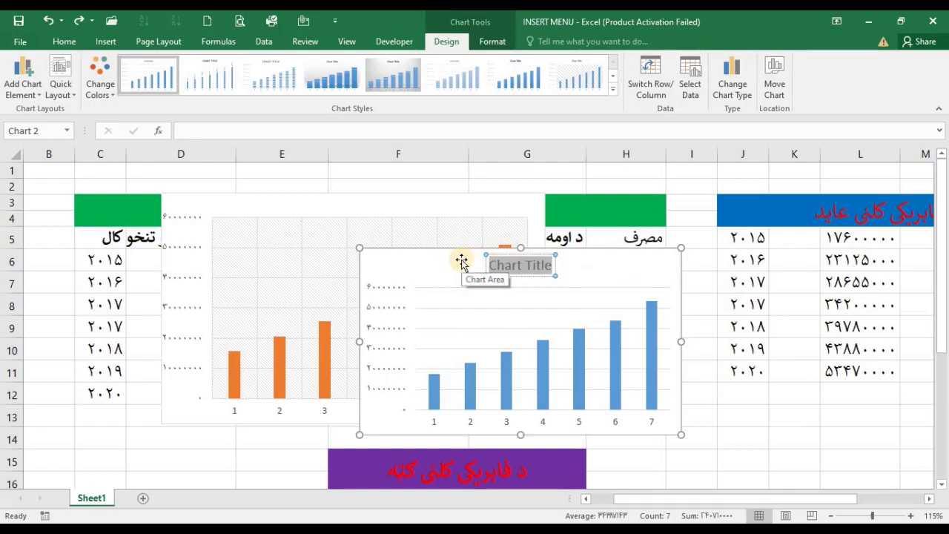
Retitle the blue chart عاید and move it over columns H–L beside the revenue table
{"action": "key", "text": "Delete"}
{"action": "type", "text": "عاید"}
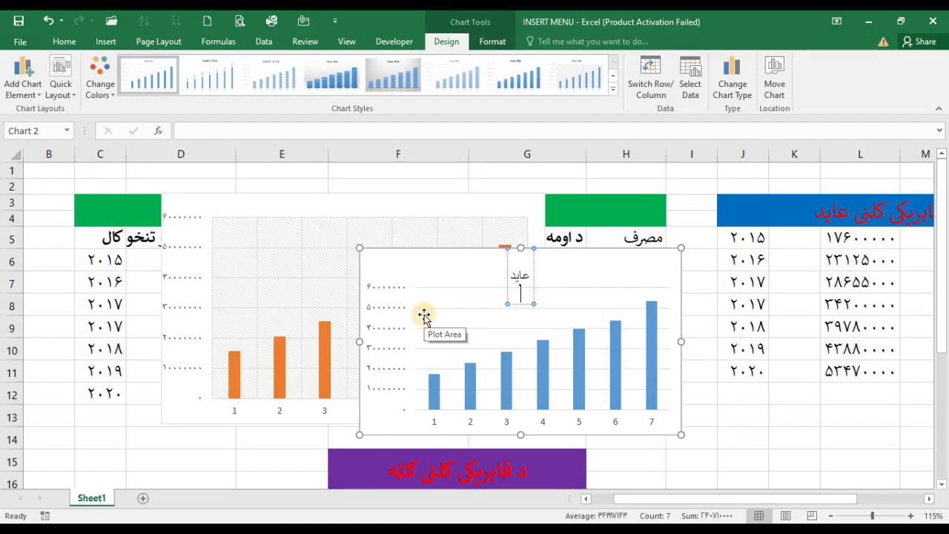
{"action": "left_click", "coordinate": [532, 255]}
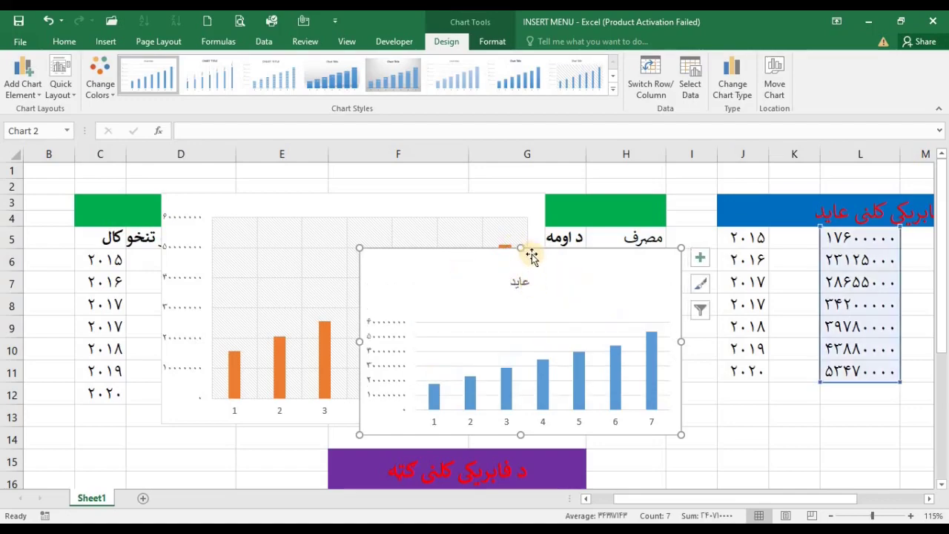
{"action": "mouse_move", "coordinate": [542, 257]}
{"action": "left_mouse_down"}
{"action": "mouse_move", "coordinate": [826, 198]}
{"action": "mouse_move", "coordinate": [776, 209]}
{"action": "left_mouse_up"}
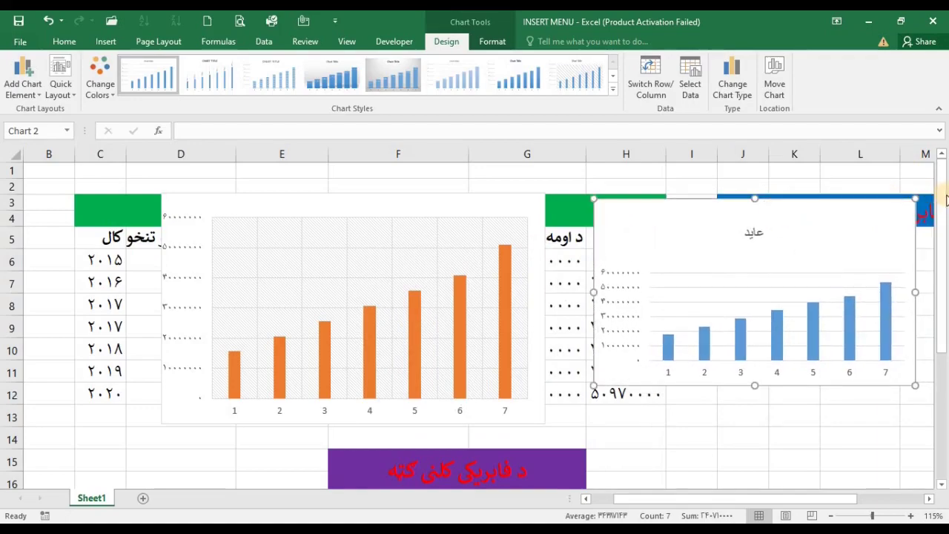
{"action": "left_click_drag", "start_coordinate": [942, 195], "coordinate": [947, 304]}
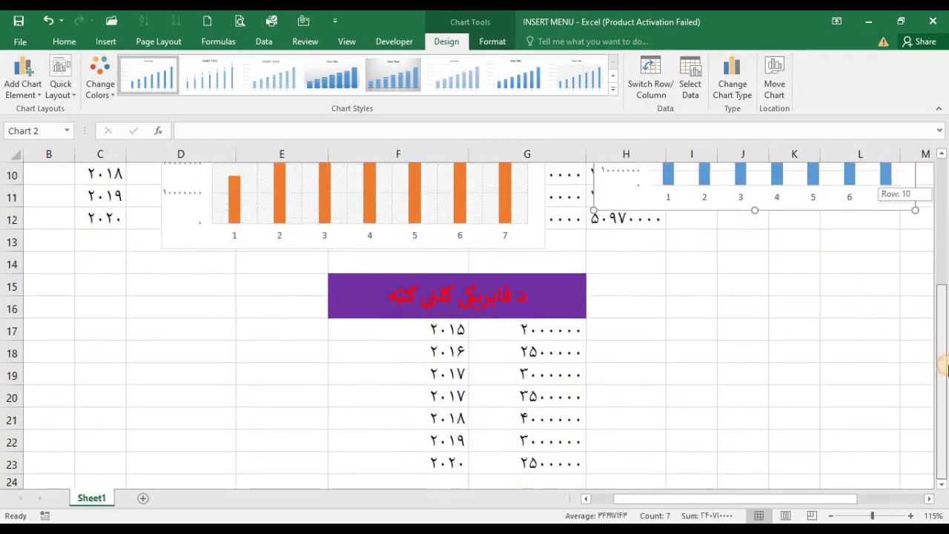
Insert a 2-D clustered column chart of the profit values G17:G23 and shrink it from its top-left corner
{"action": "left_click_drag", "start_coordinate": [947, 304], "coordinate": [947, 349]}
{"action": "left_click_drag", "start_coordinate": [533, 326], "coordinate": [549, 465]}
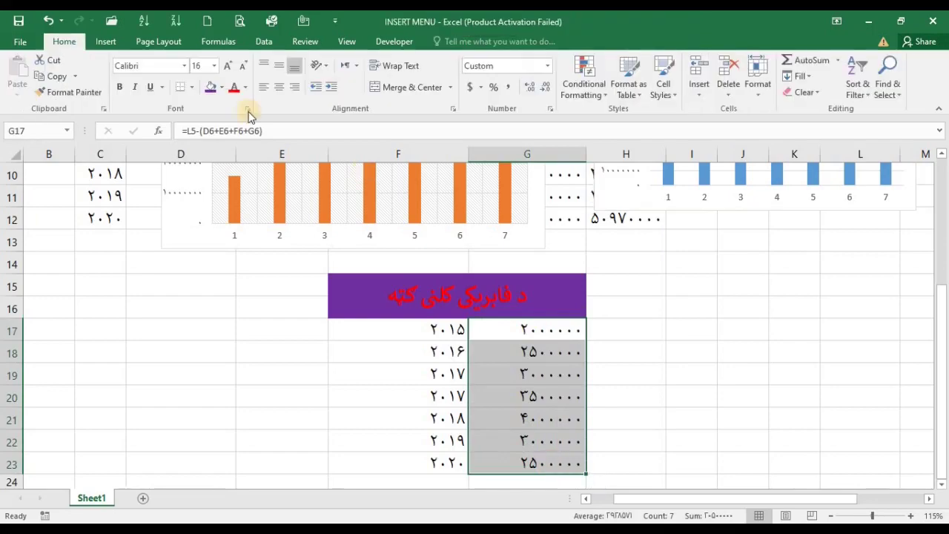
{"action": "left_click", "coordinate": [112, 42]}
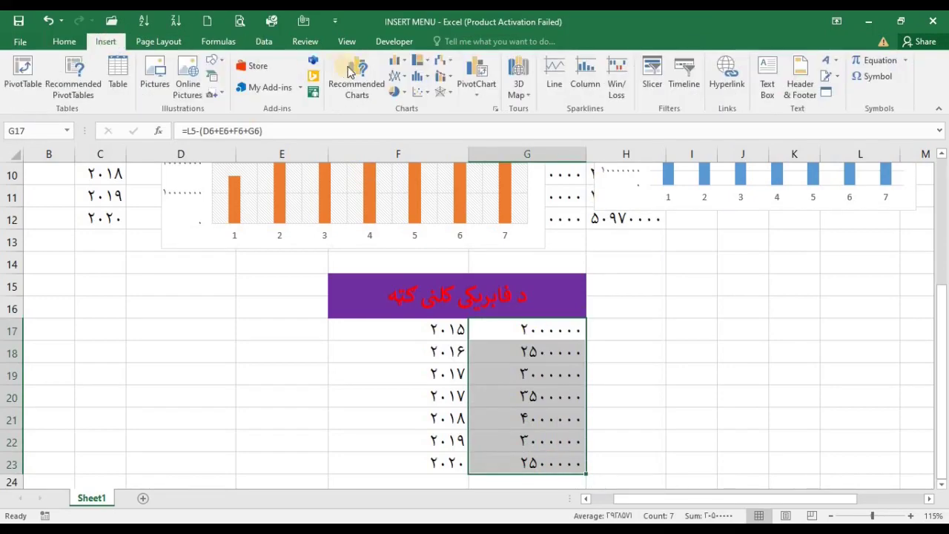
{"action": "left_click", "coordinate": [399, 63]}
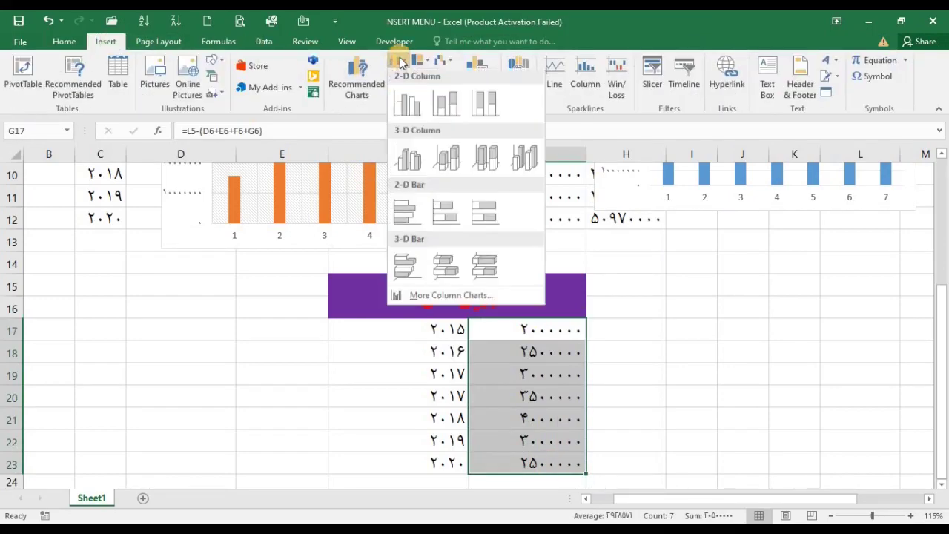
{"action": "left_click", "coordinate": [400, 104]}
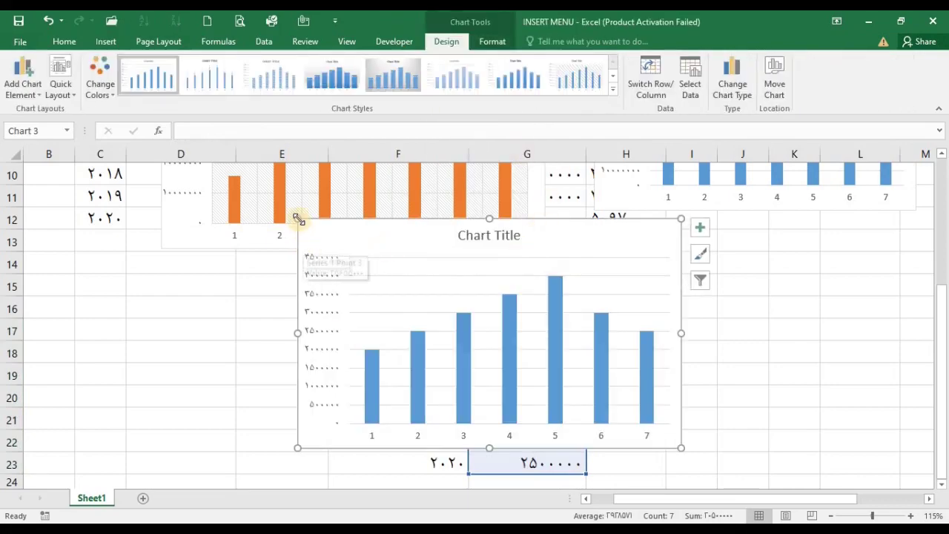
{"action": "left_click", "coordinate": [422, 286]}
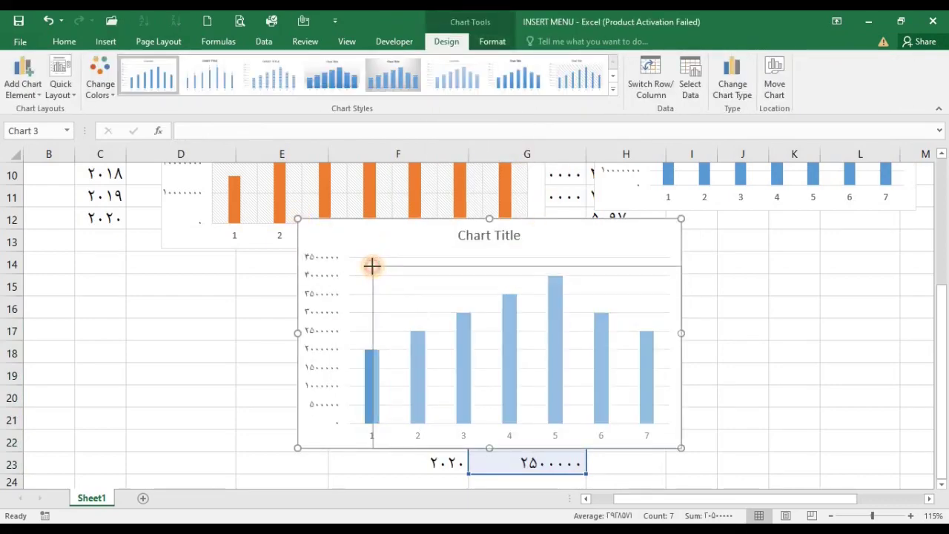
{"action": "left_click_drag", "start_coordinate": [297, 219], "coordinate": [372, 266]}
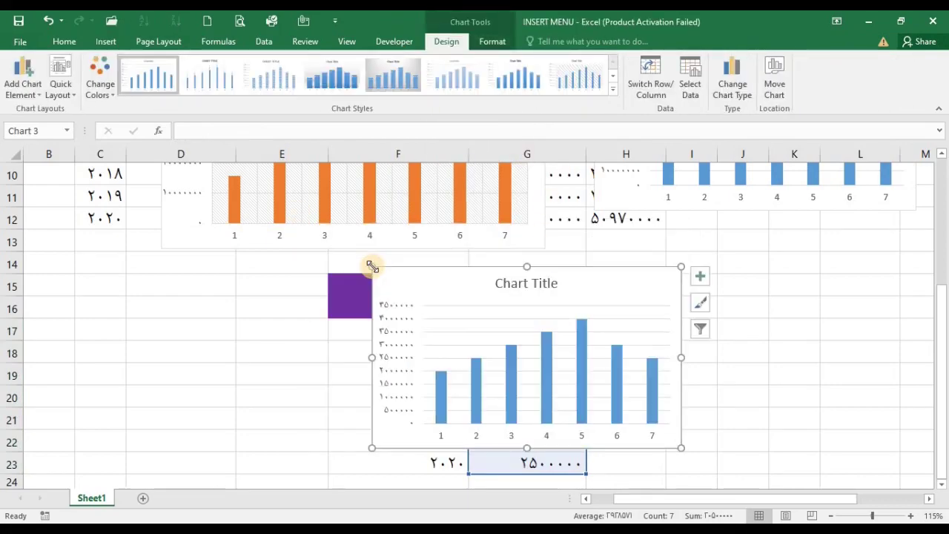
Retitle the profit chart 'منافه' and drag it right toward the purple-headed table
{"action": "double_click", "coordinate": [559, 282]}
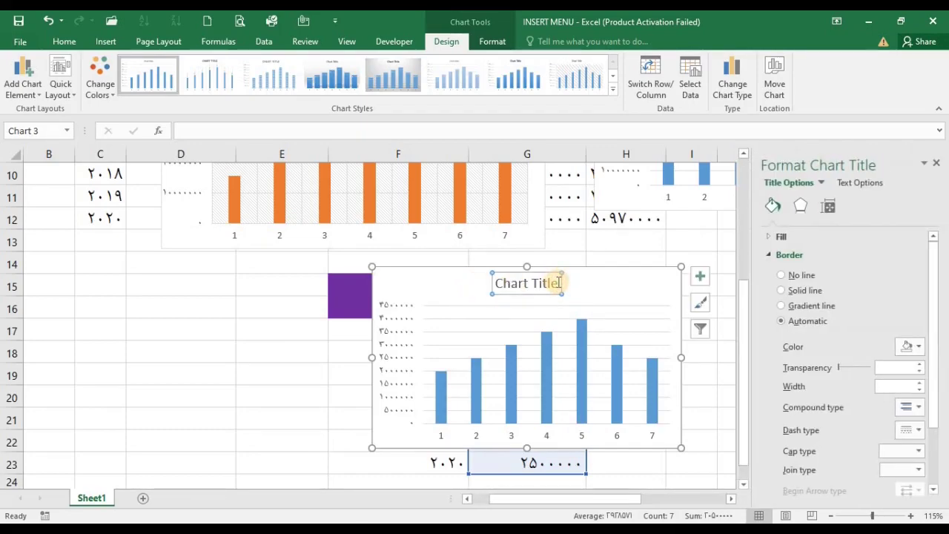
{"action": "triple_click", "coordinate": [559, 283]}
{"action": "key", "text": "Delete"}
{"action": "type", "text": "مناقه"}
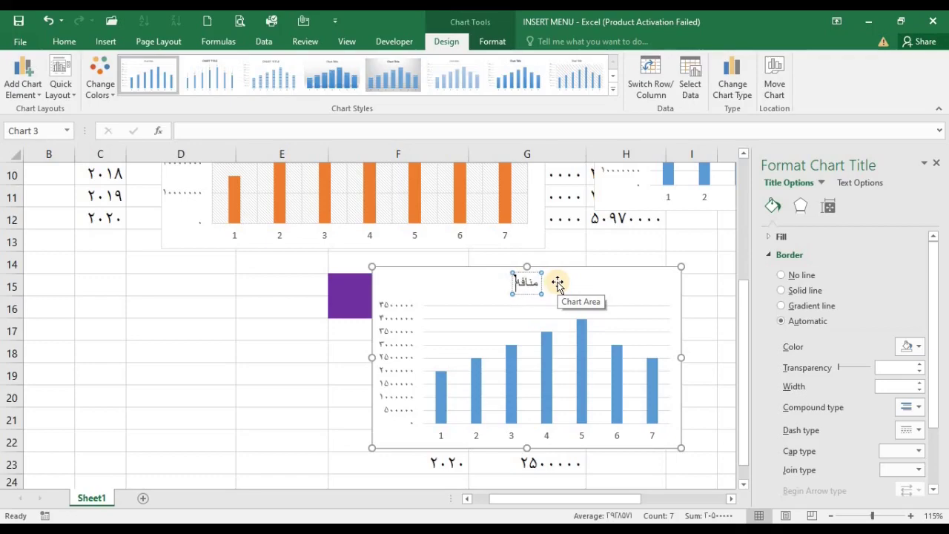
{"action": "key", "text": "Return"}
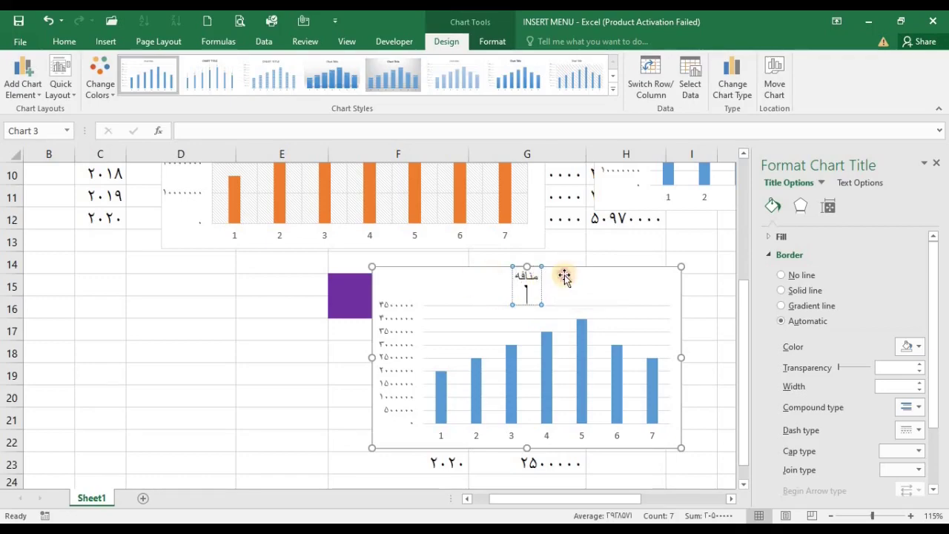
{"action": "left_click_drag", "start_coordinate": [565, 277], "coordinate": [648, 249]}
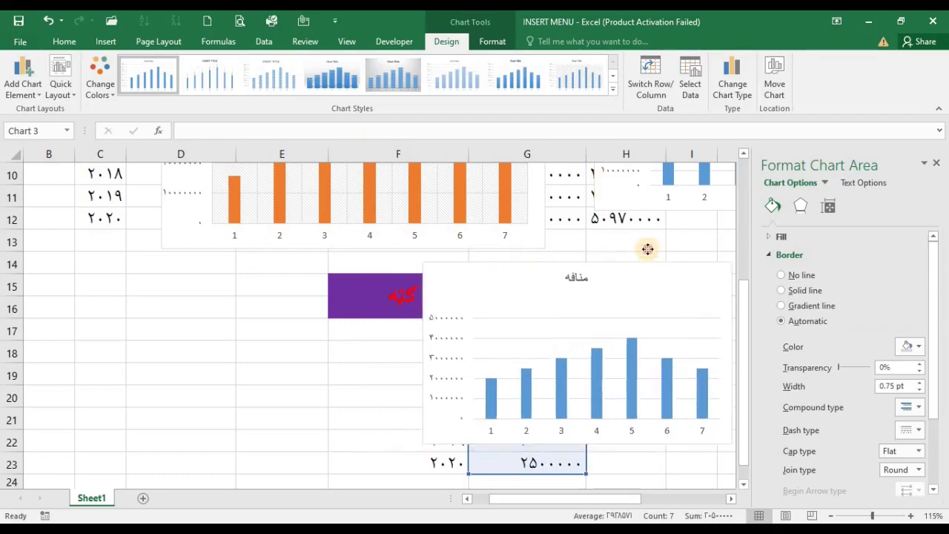
Move the profit chart further right beside the G17:G23 figures and close the formatting pane
{"action": "left_click_drag", "start_coordinate": [648, 249], "coordinate": [693, 278]}
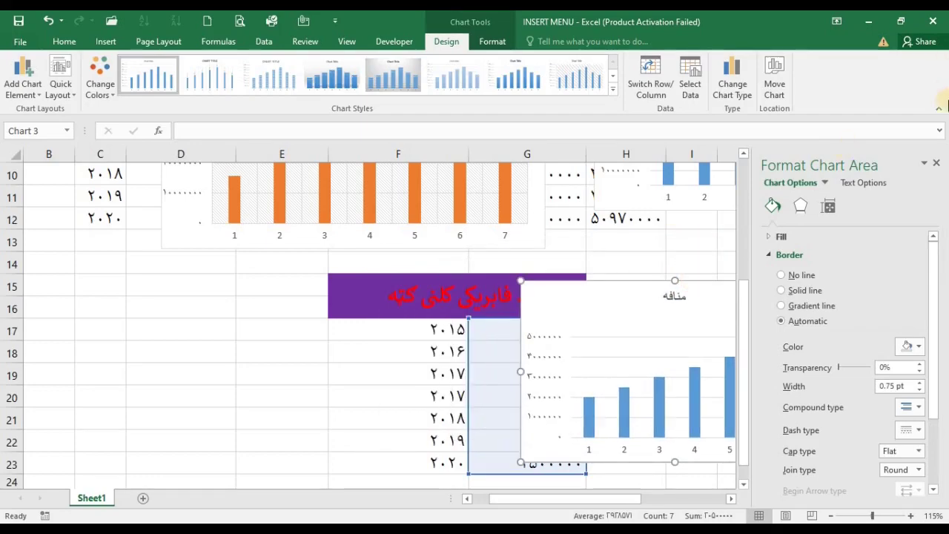
{"action": "left_click", "coordinate": [937, 163]}
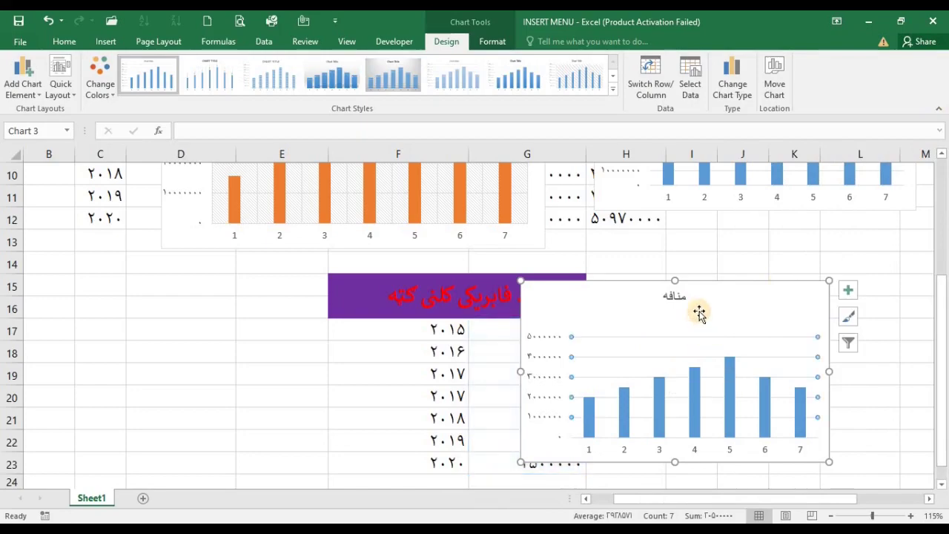
{"action": "left_click_drag", "start_coordinate": [699, 312], "coordinate": [756, 319]}
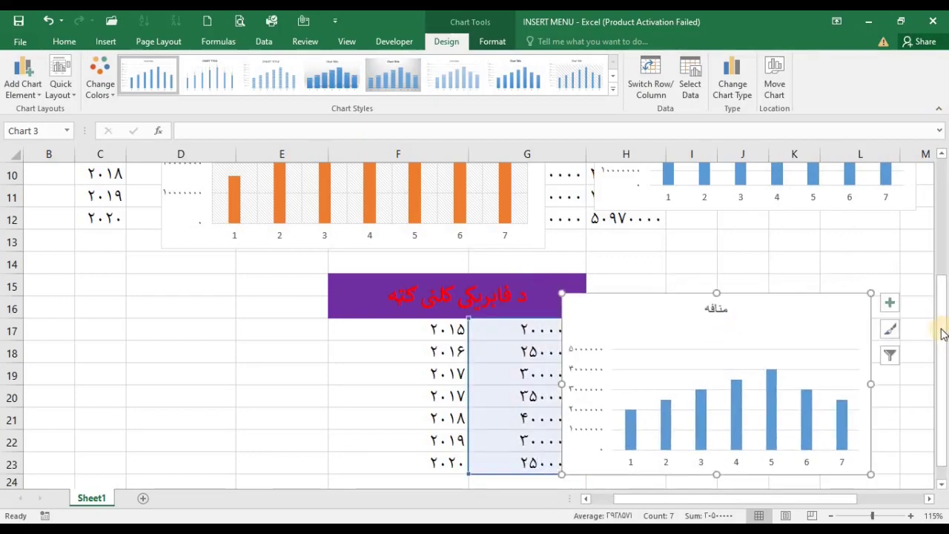
Scroll the sheet up toward the top rows above the expense table
{"action": "mouse_move", "coordinate": [942, 329]}
{"action": "left_mouse_down"}
{"action": "mouse_move", "coordinate": [938, 248]}
{"action": "mouse_move", "coordinate": [925, 237]}
{"action": "left_mouse_up"}
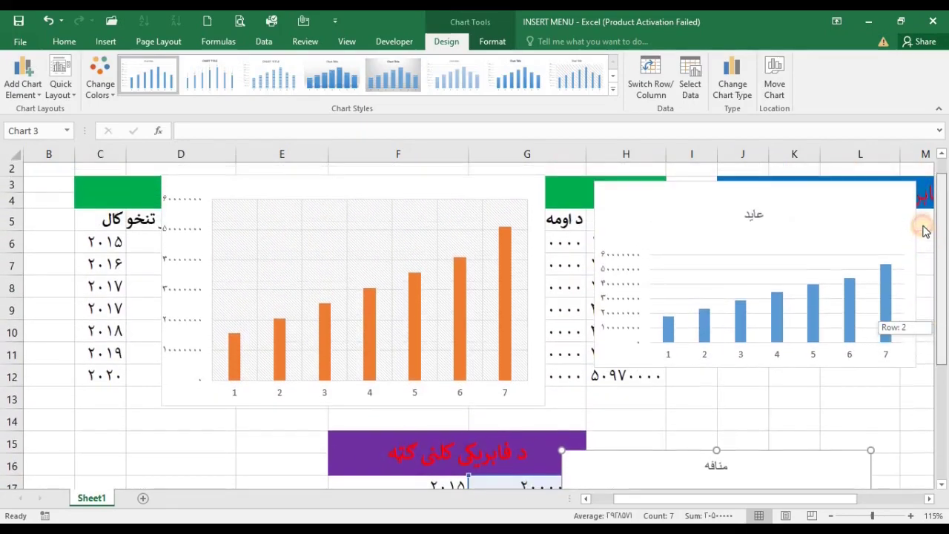
{"action": "left_click_drag", "start_coordinate": [925, 237], "coordinate": [922, 222]}
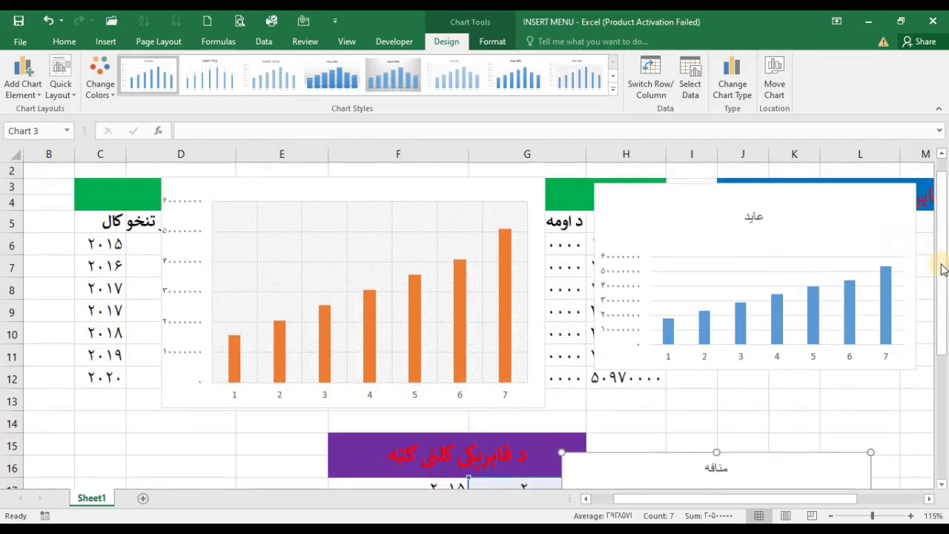
{"action": "left_click_drag", "start_coordinate": [942, 256], "coordinate": [944, 241]}
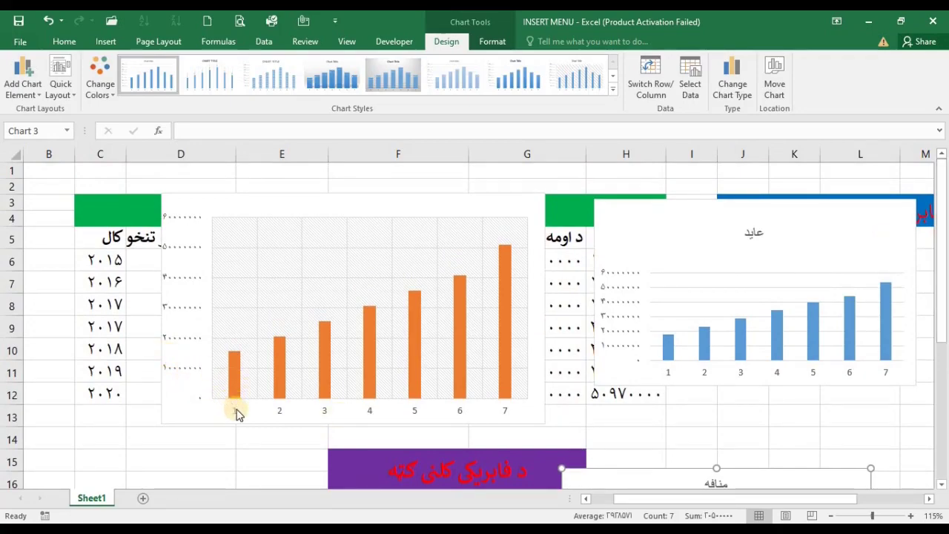
Select the orange expense chart and open the Format Plot Area settings
{"action": "left_click", "coordinate": [265, 329]}
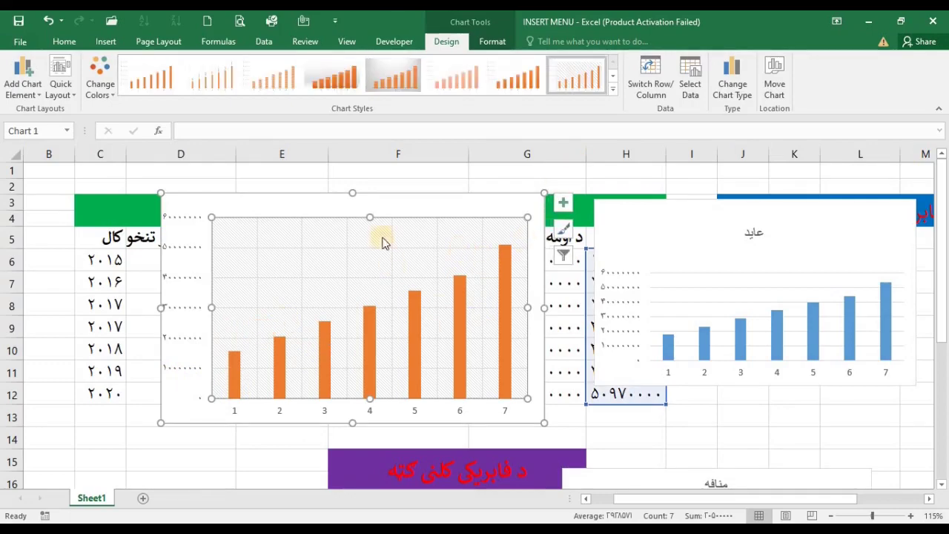
{"action": "right_click", "coordinate": [376, 269]}
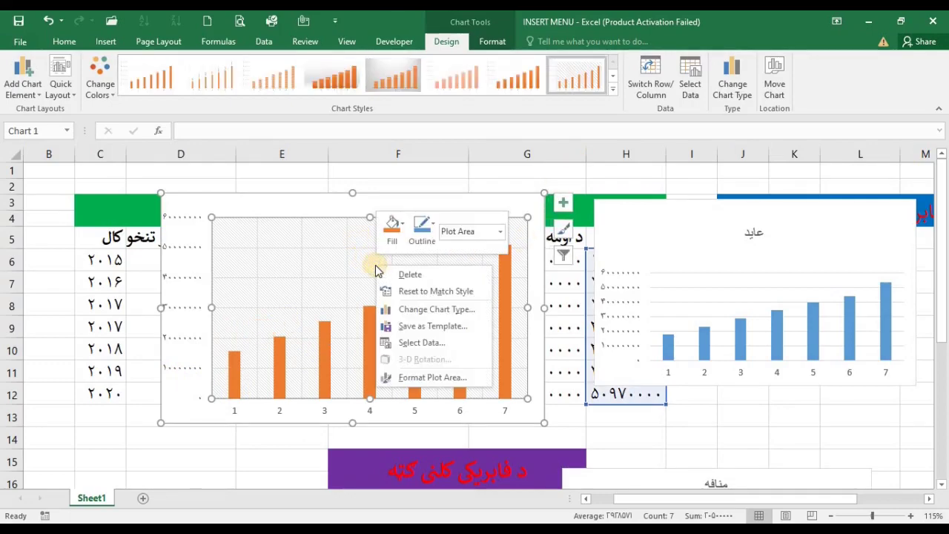
{"action": "left_click", "coordinate": [314, 253]}
{"action": "right_click", "coordinate": [314, 253]}
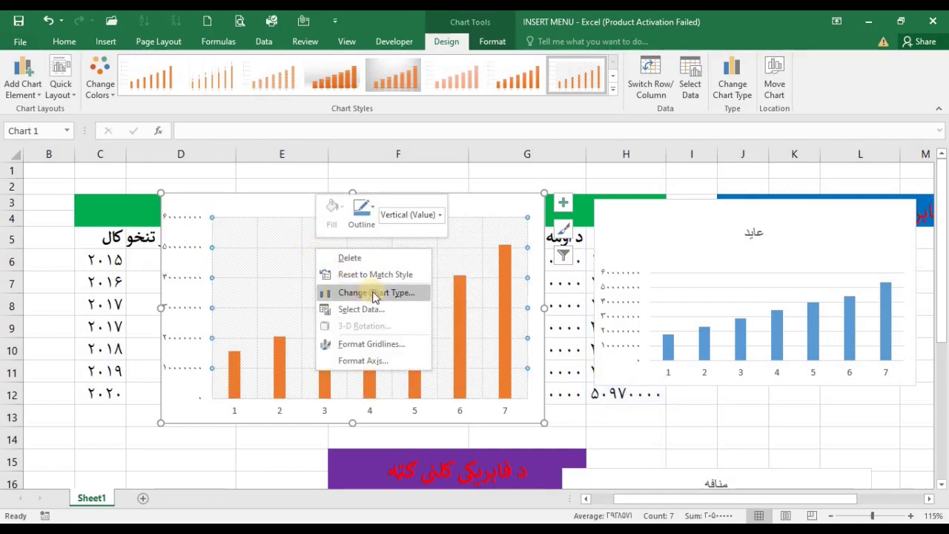
{"action": "left_click", "coordinate": [470, 210]}
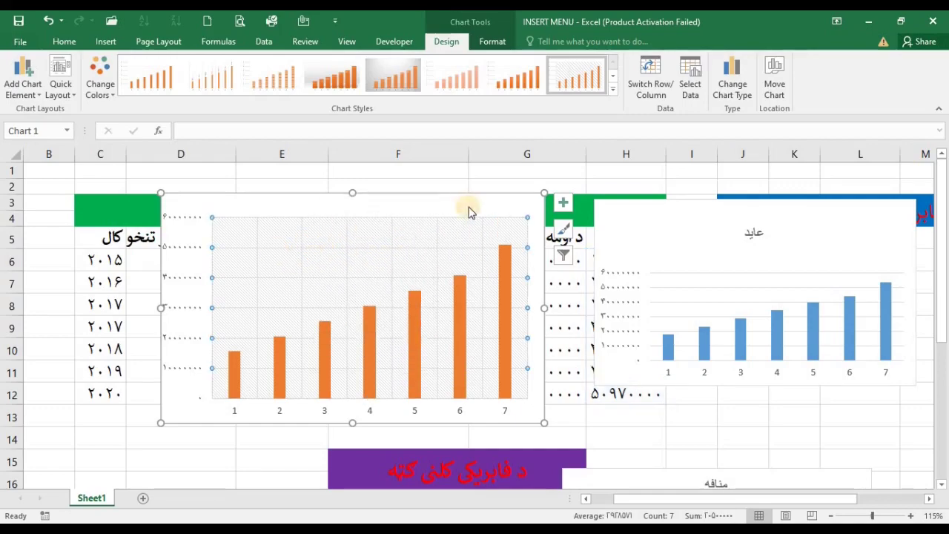
{"action": "double_click", "coordinate": [419, 236]}
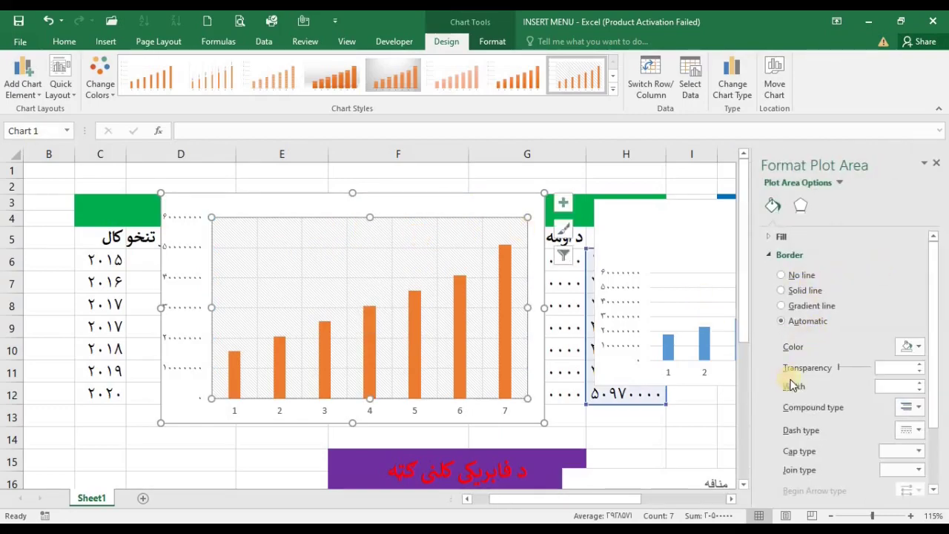
Set the plot area border to a solid line, then close the formatting pane
{"action": "left_click", "coordinate": [801, 206]}
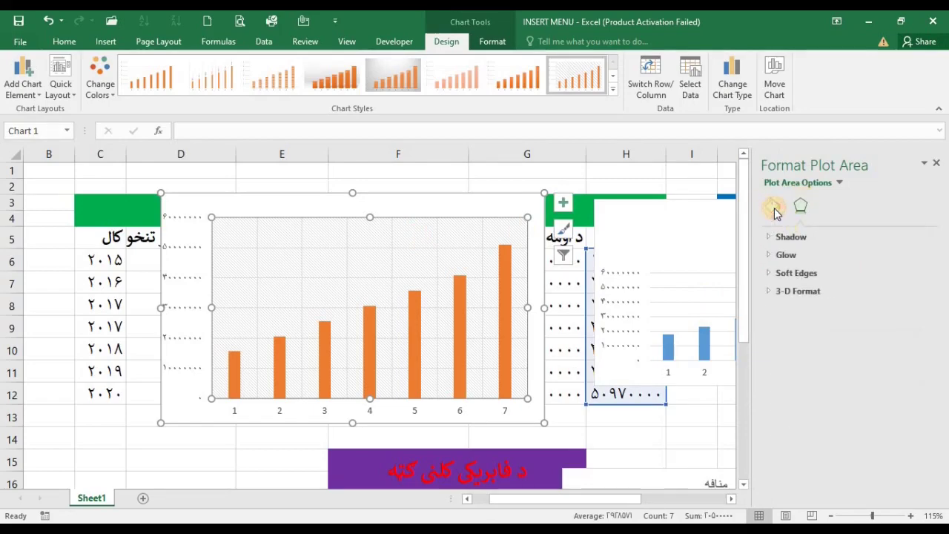
{"action": "left_click", "coordinate": [775, 209]}
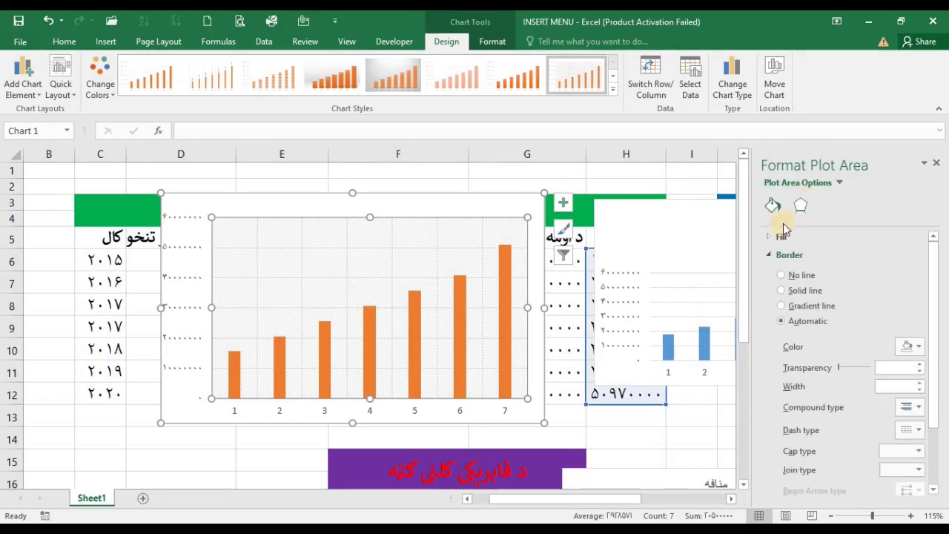
{"action": "left_click", "coordinate": [925, 164]}
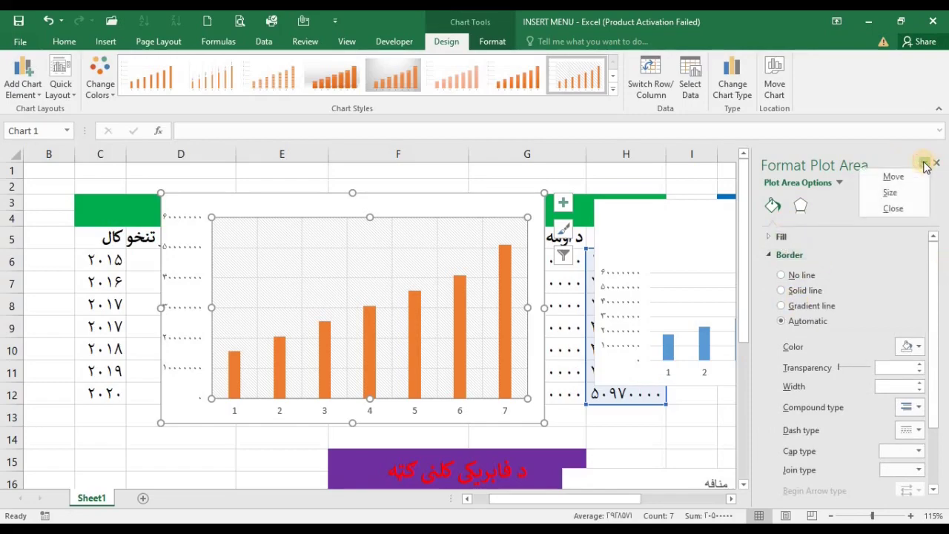
{"action": "left_click", "coordinate": [895, 272]}
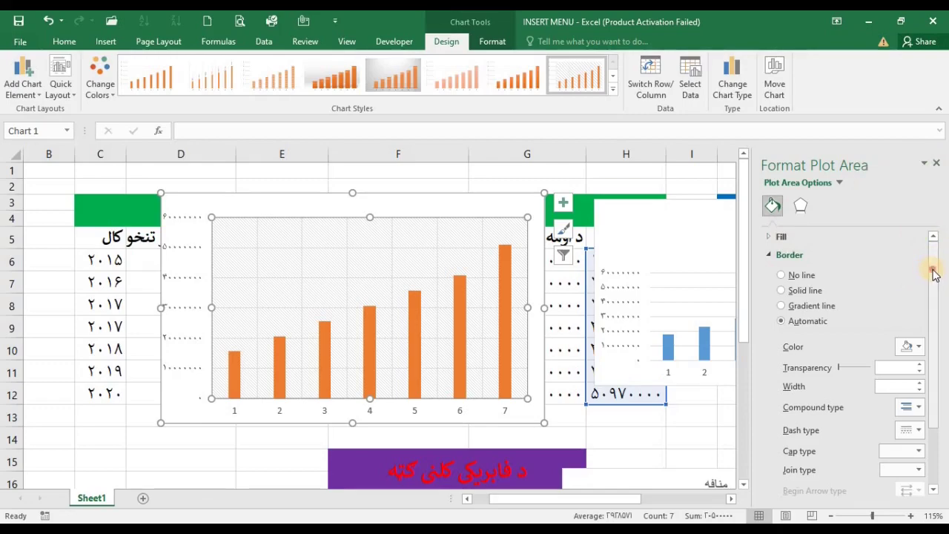
{"action": "left_click_drag", "start_coordinate": [934, 264], "coordinate": [943, 389]}
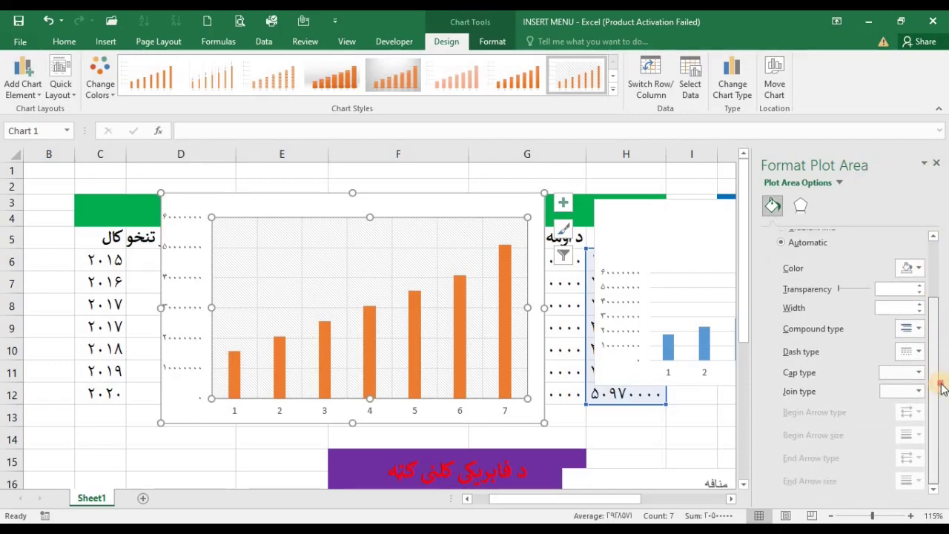
{"action": "left_click_drag", "start_coordinate": [937, 351], "coordinate": [932, 266]}
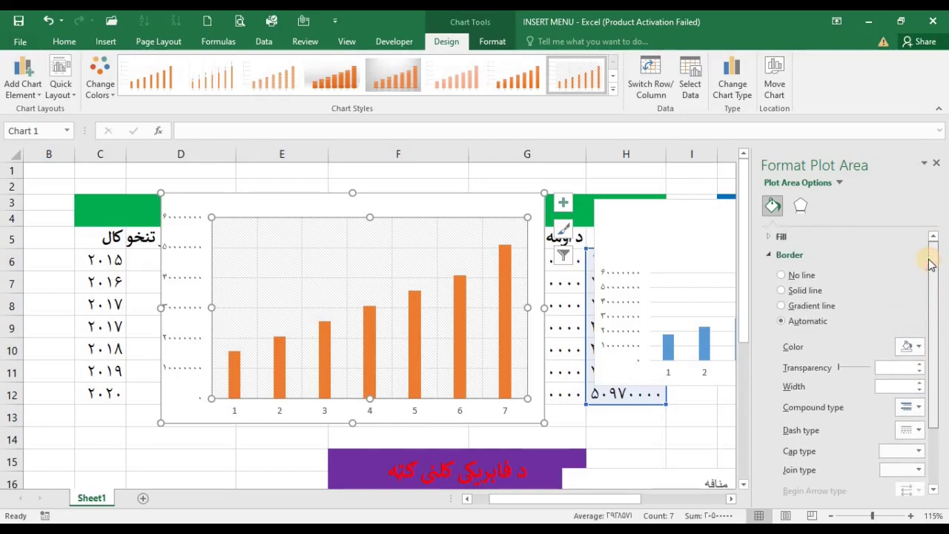
{"action": "left_click", "coordinate": [788, 291]}
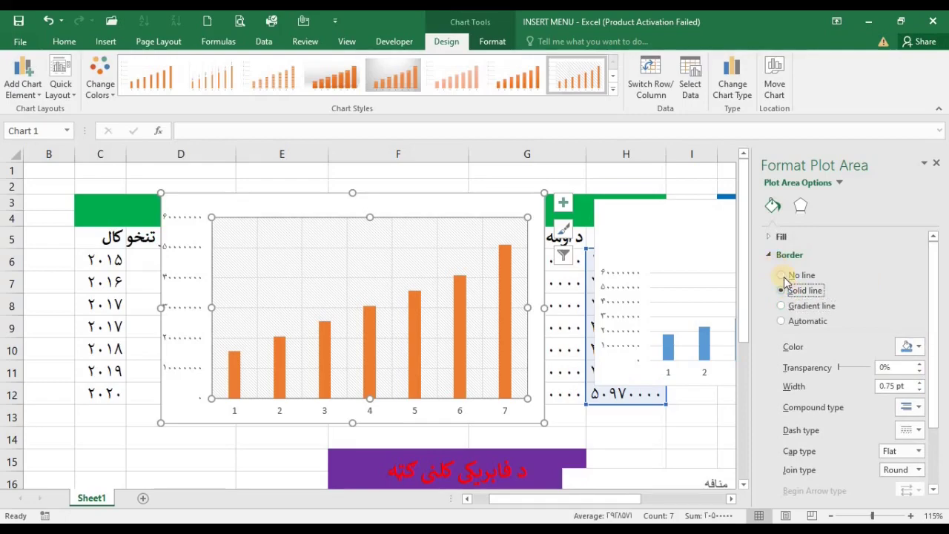
{"action": "left_click", "coordinate": [771, 254]}
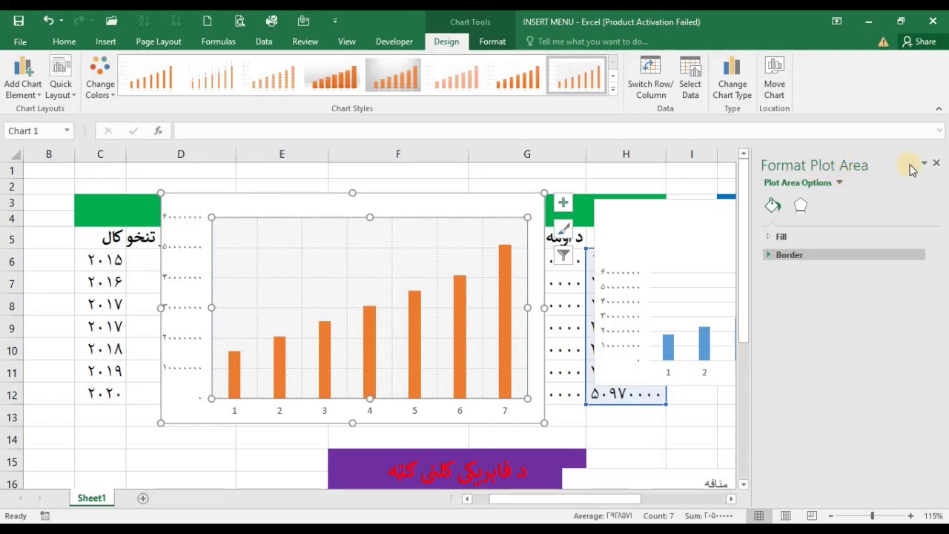
{"action": "left_click", "coordinate": [940, 164]}
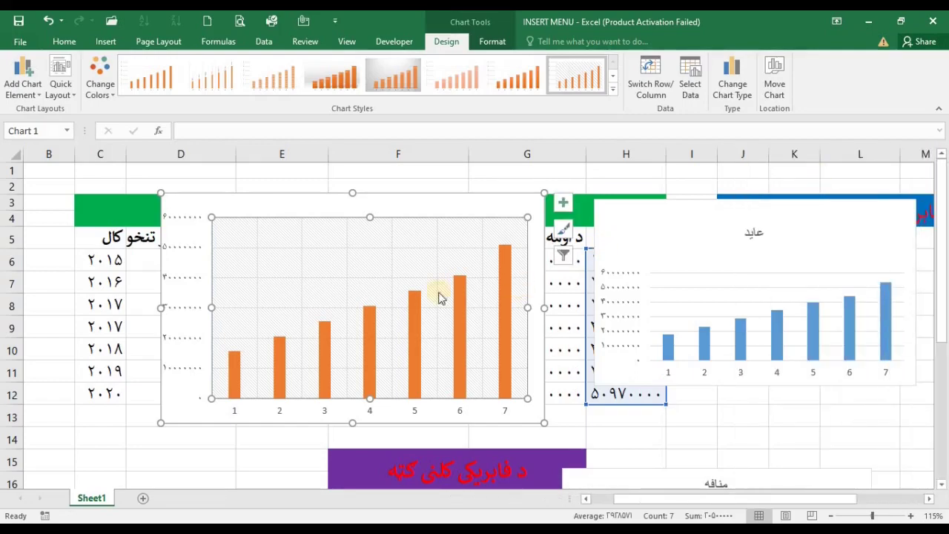
{"action": "right_click", "coordinate": [351, 304]}
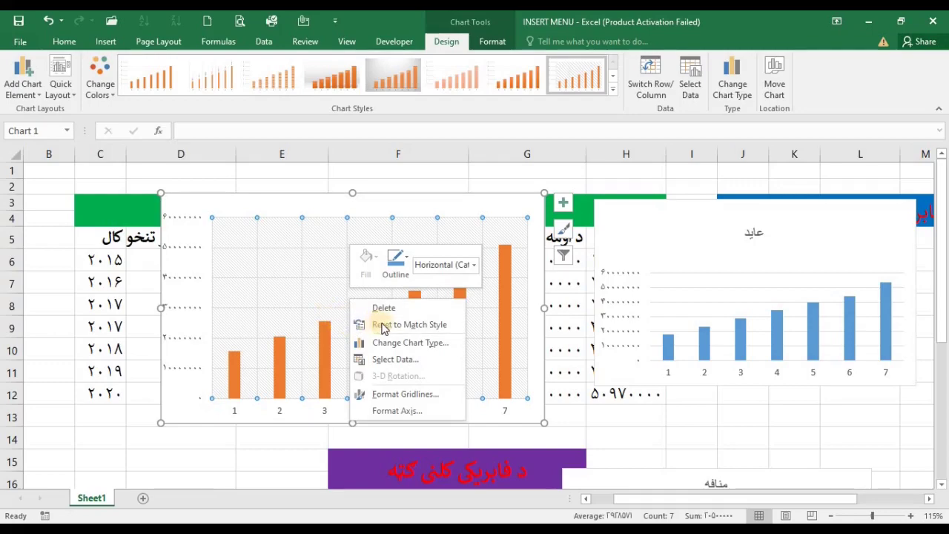
{"action": "left_click", "coordinate": [301, 252]}
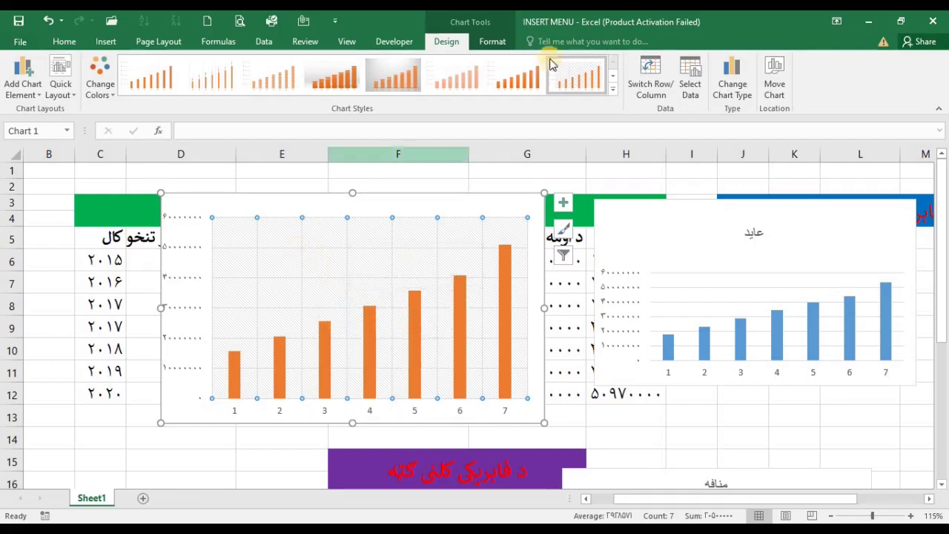
{"action": "left_click", "coordinate": [699, 85]}
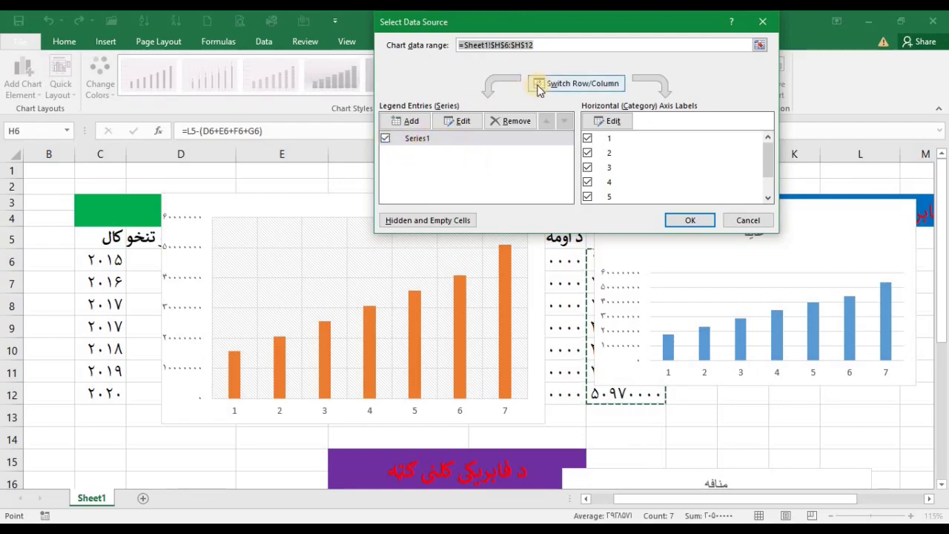
{"action": "left_click", "coordinate": [604, 85]}
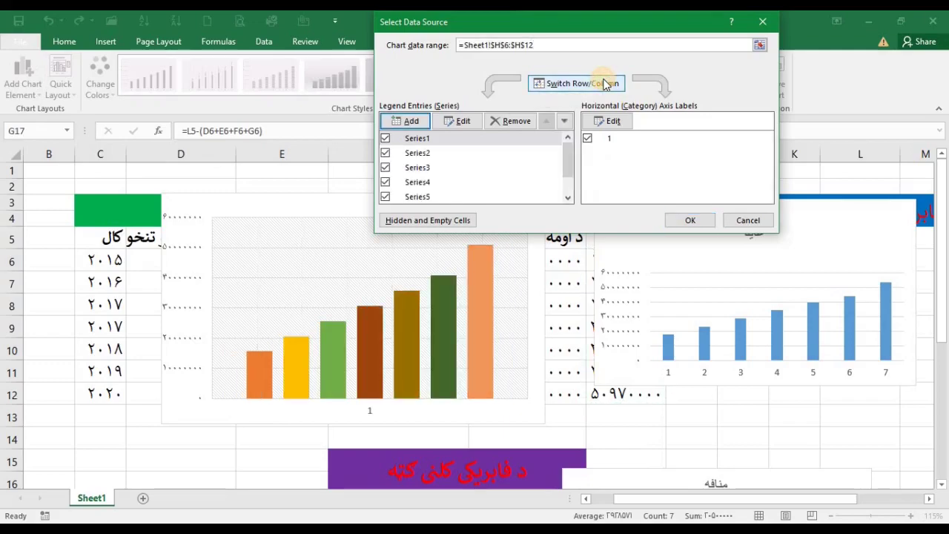
{"action": "left_click", "coordinate": [459, 121]}
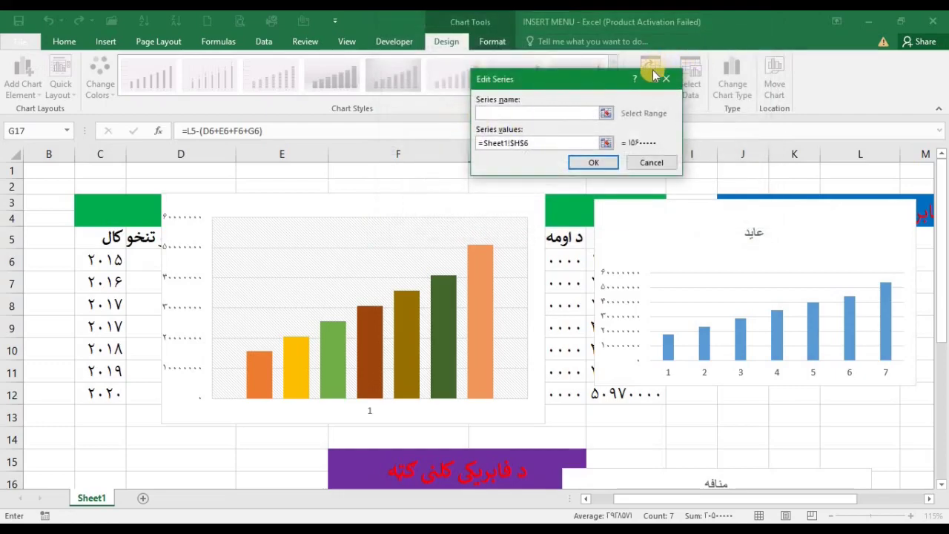
{"action": "left_click", "coordinate": [667, 77]}
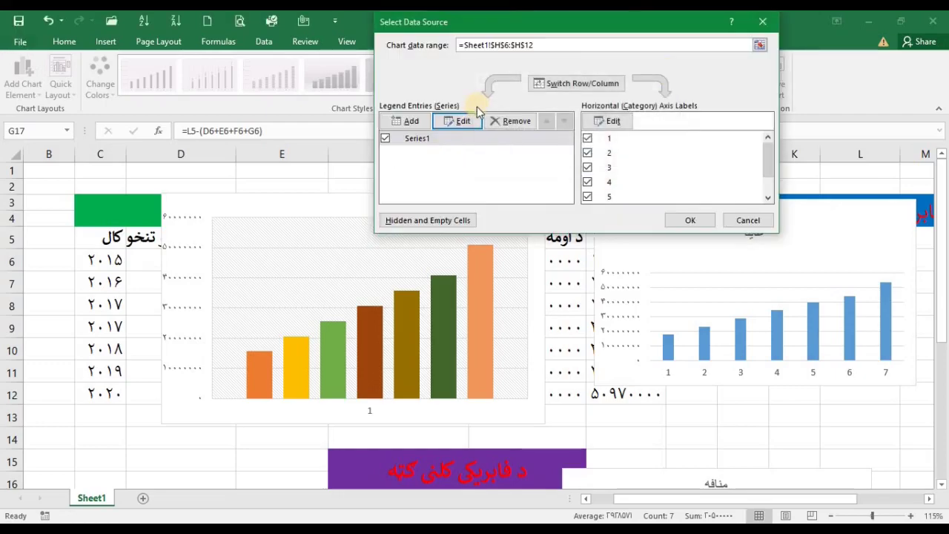
{"action": "left_click", "coordinate": [406, 121]}
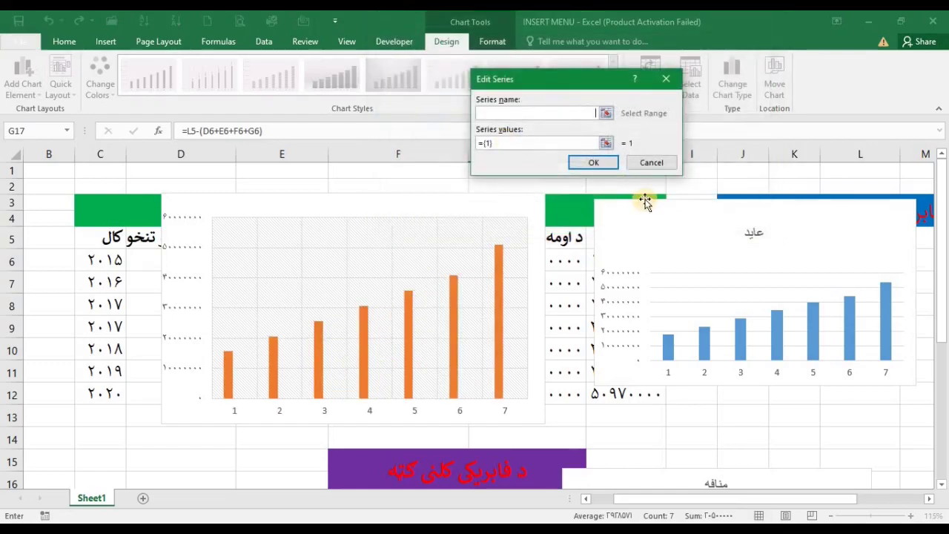
{"action": "left_click", "coordinate": [655, 162]}
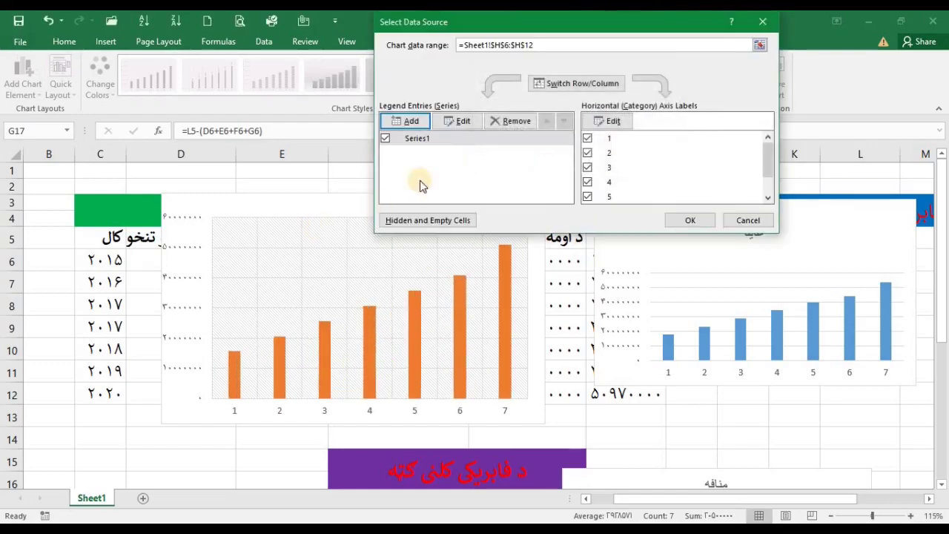
{"action": "left_click", "coordinate": [436, 222]}
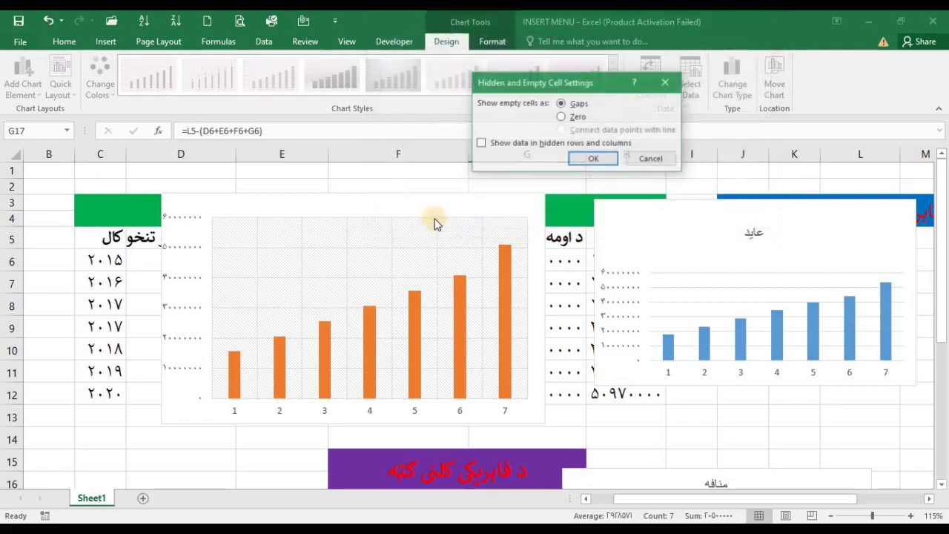
{"action": "left_click", "coordinate": [644, 160]}
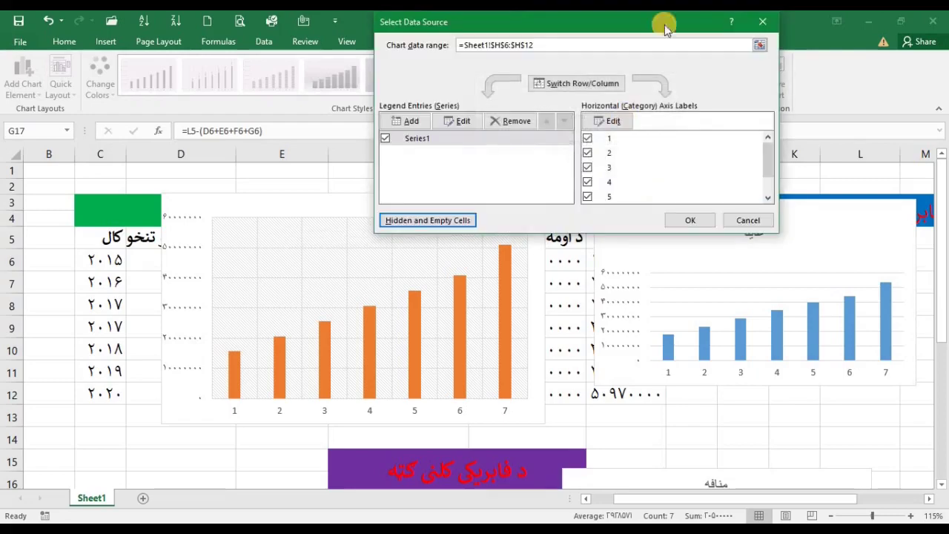
Close the data source dialog and nudge the orange chart's plot area slightly up and right
{"action": "left_click", "coordinate": [764, 23]}
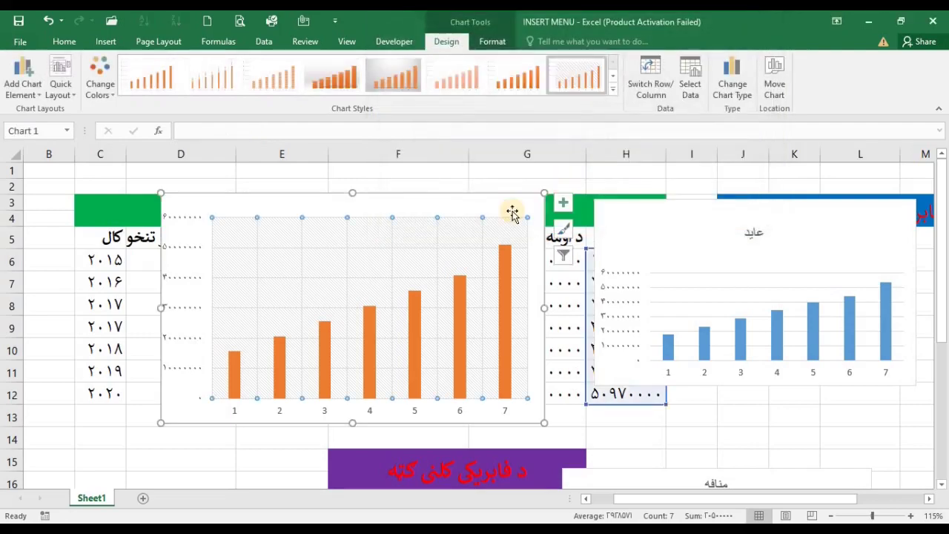
{"action": "left_click_drag", "start_coordinate": [395, 262], "coordinate": [343, 265]}
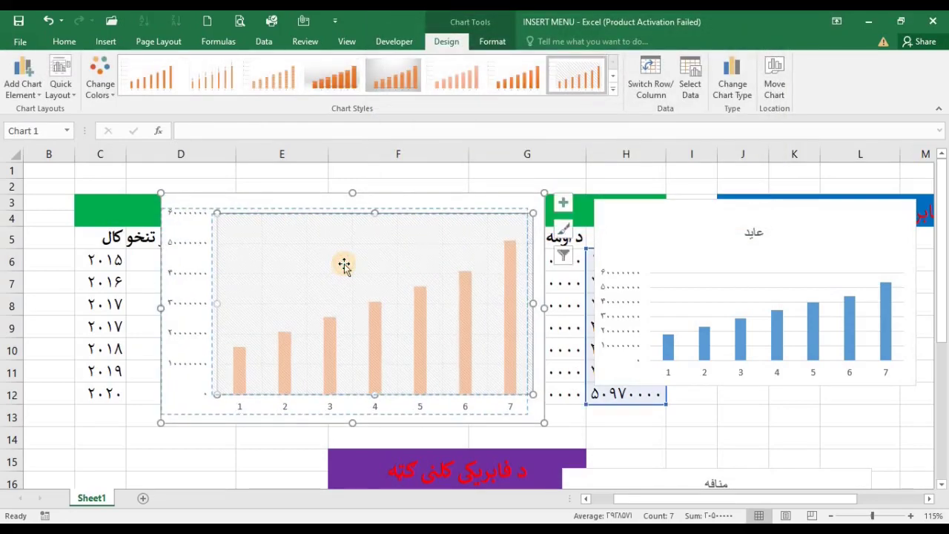
{"action": "left_click", "coordinate": [693, 89]}
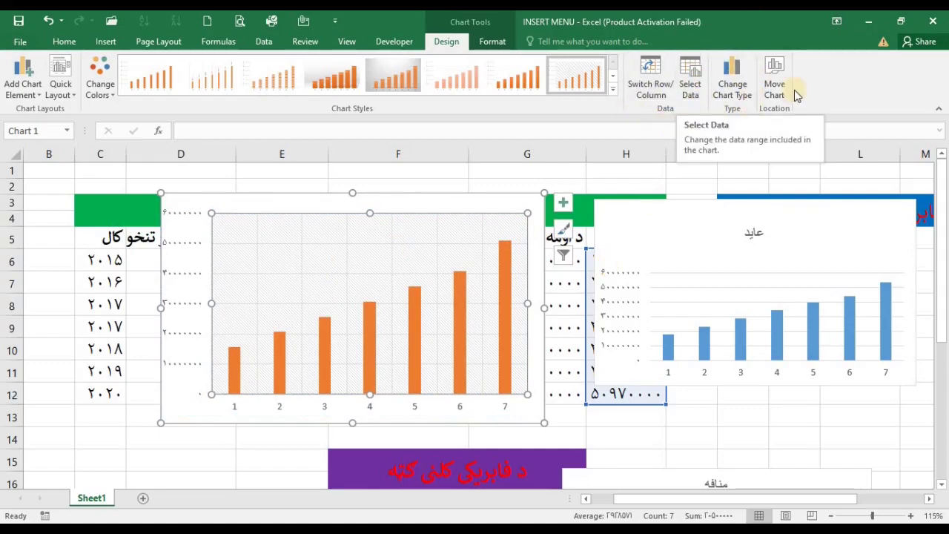
{"action": "left_click", "coordinate": [319, 198]}
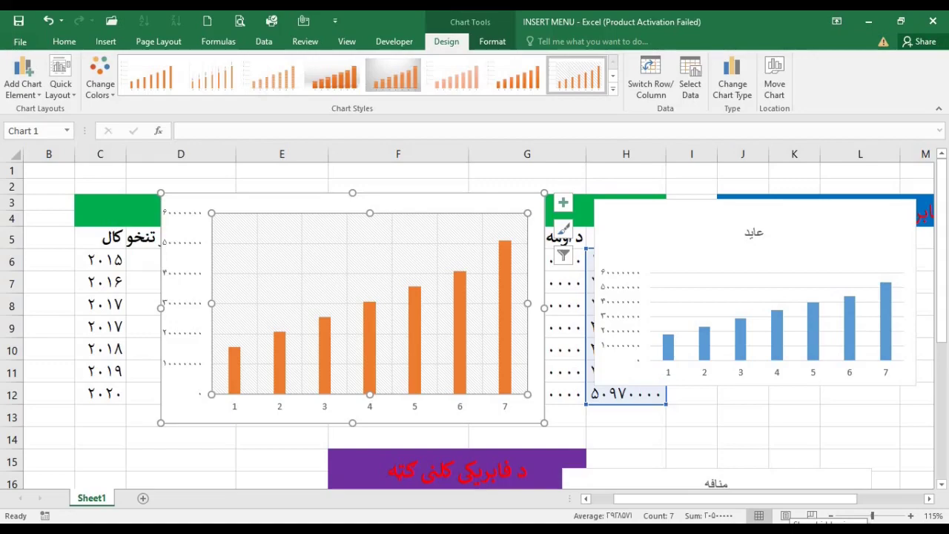
{"action": "left_click", "coordinate": [786, 530]}
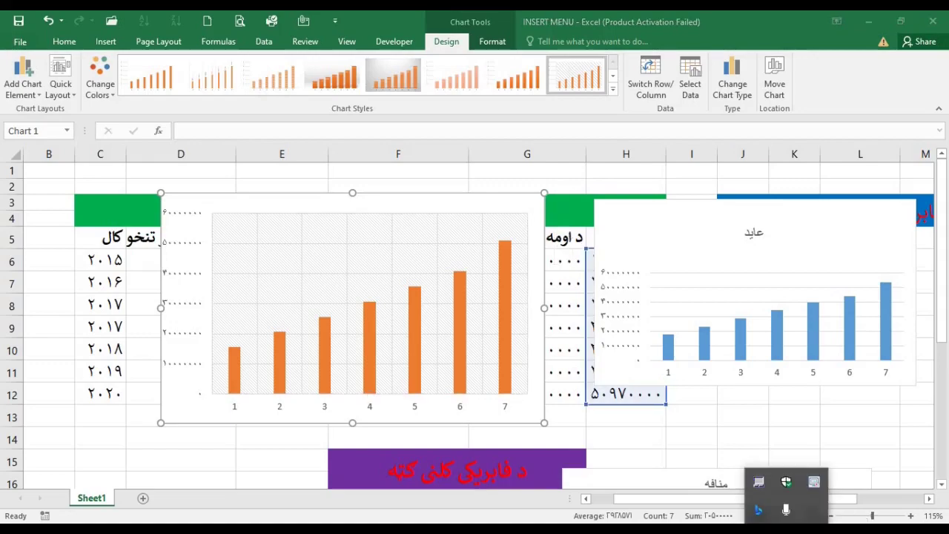